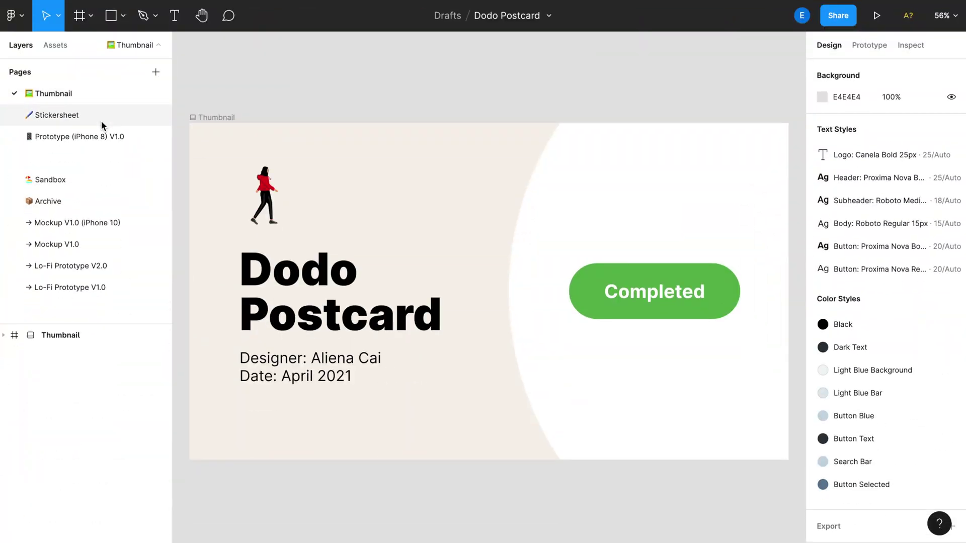
Step: Browse the file's pages, ending on the original Dodo Postcard's Other Materials page
{"action": "left_click", "coordinate": [101, 121]}
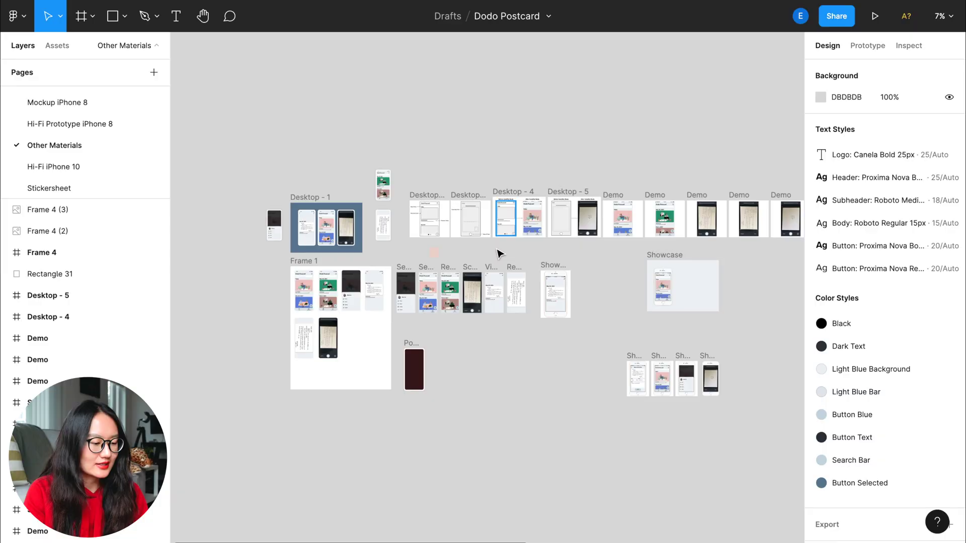
Step: Open the Dodo Postcard draft on Initial Wireframe + Prototype, with the wireframes deselected
{"action": "left_click_drag", "start_coordinate": [498, 253], "coordinate": [435, 200]}
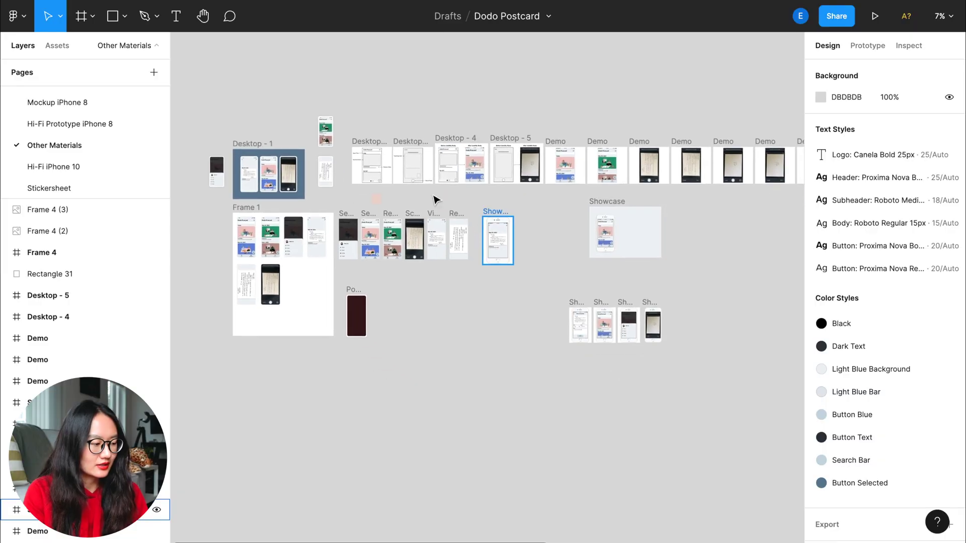
{"action": "scroll", "coordinate": [143, 133], "scroll_direction": "up", "scroll_amount": 2}
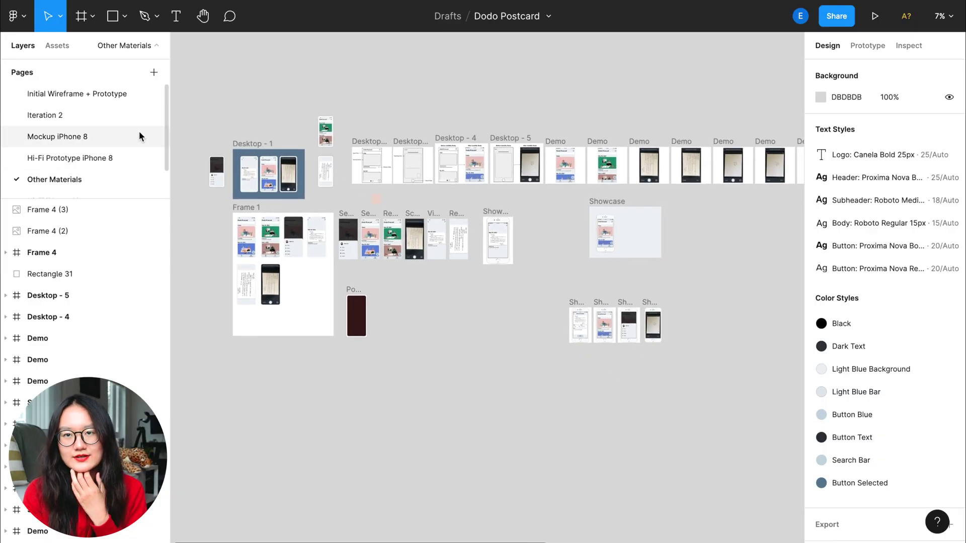
{"action": "left_click", "coordinate": [106, 93]}
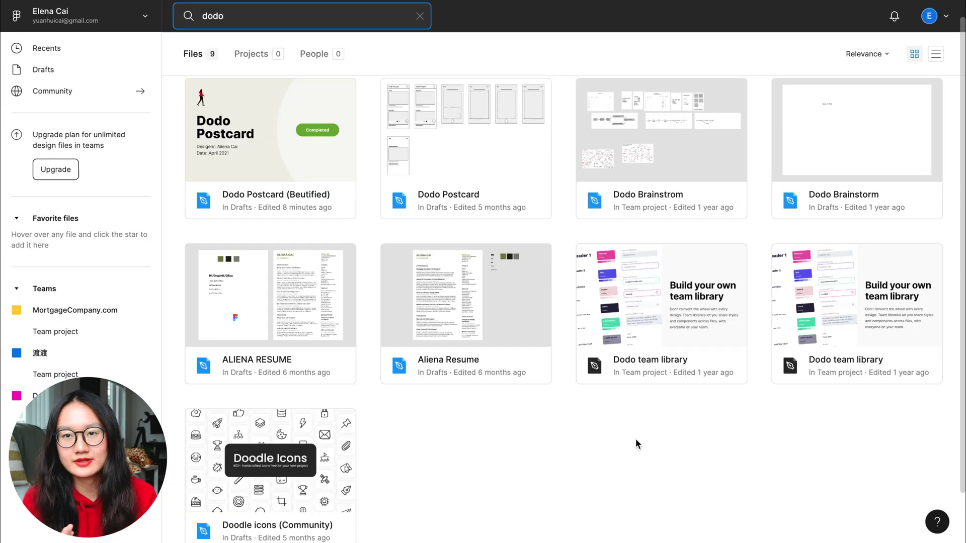
{"action": "mouse_move", "coordinate": [465, 148]}
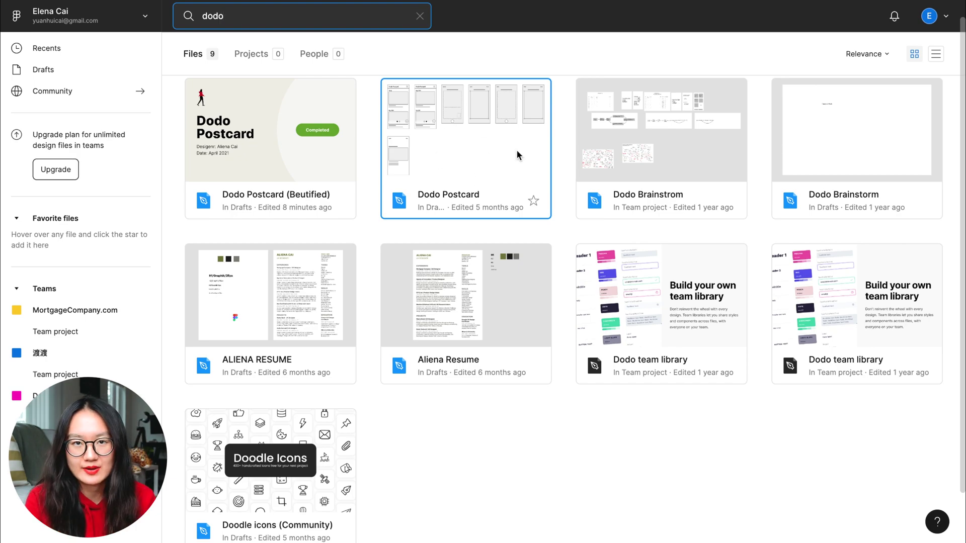
{"action": "double_click", "coordinate": [472, 171]}
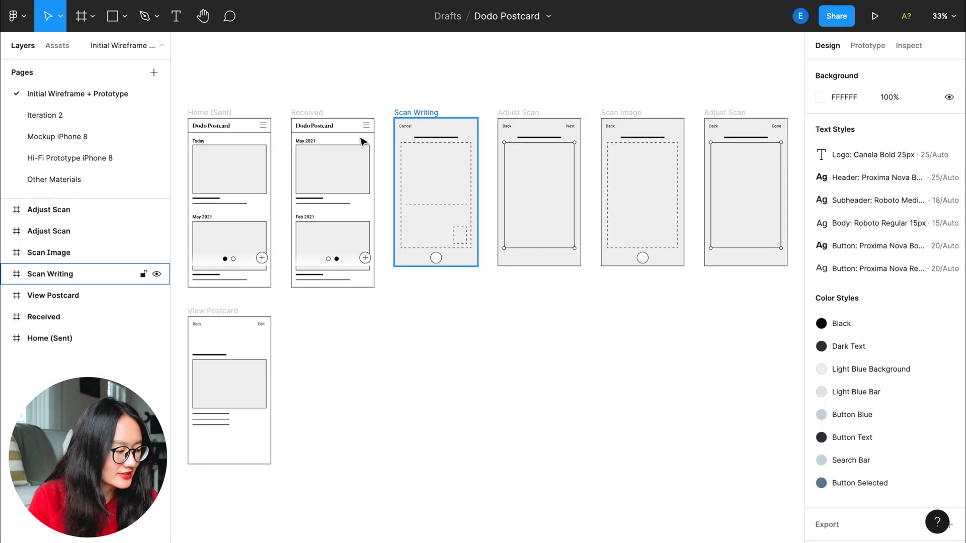
{"action": "left_click", "coordinate": [317, 76]}
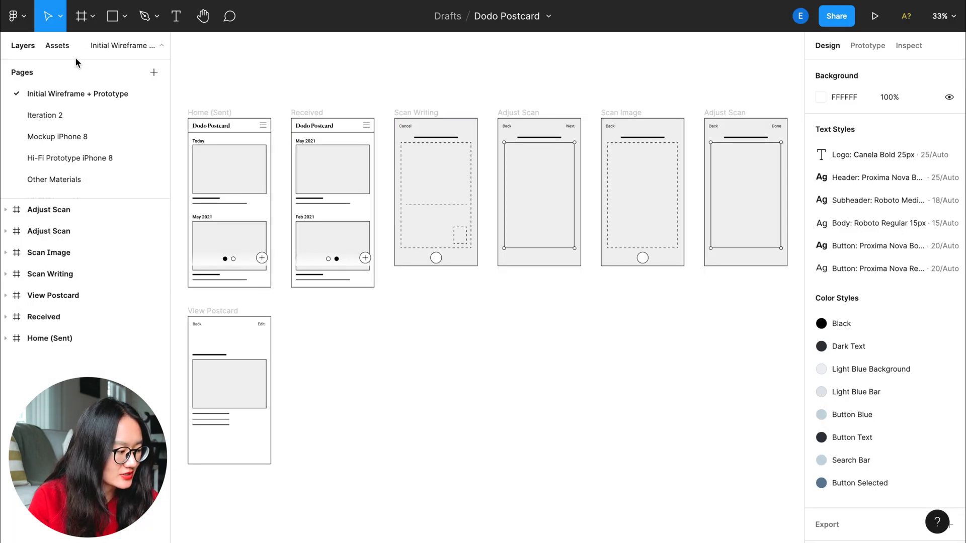
Step: Add an emoji-prefixed Thumbnail page and move it to the top of the list
{"action": "left_click", "coordinate": [153, 73]}
{"action": "type", "text": "Th"}
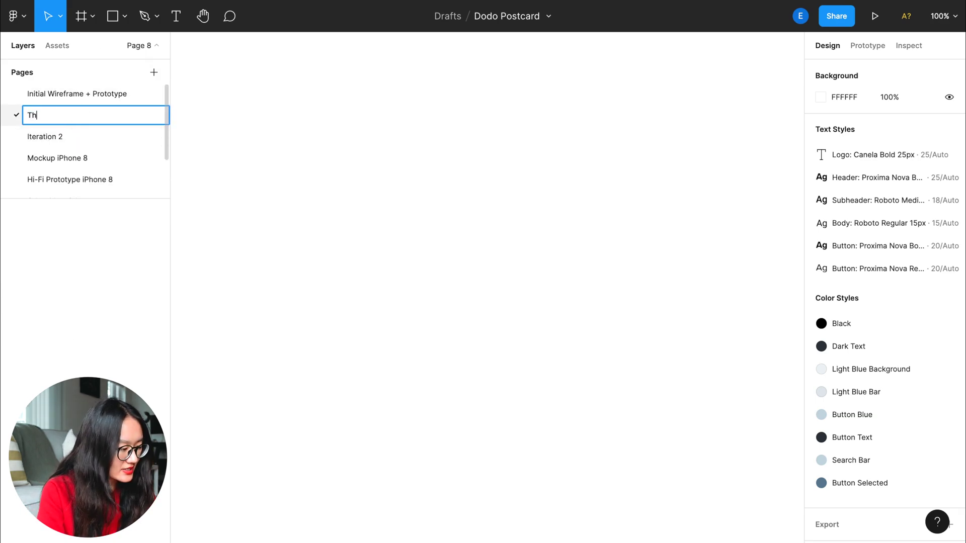
{"action": "type", "text": "umbnail"}
{"action": "key", "text": "Return"}
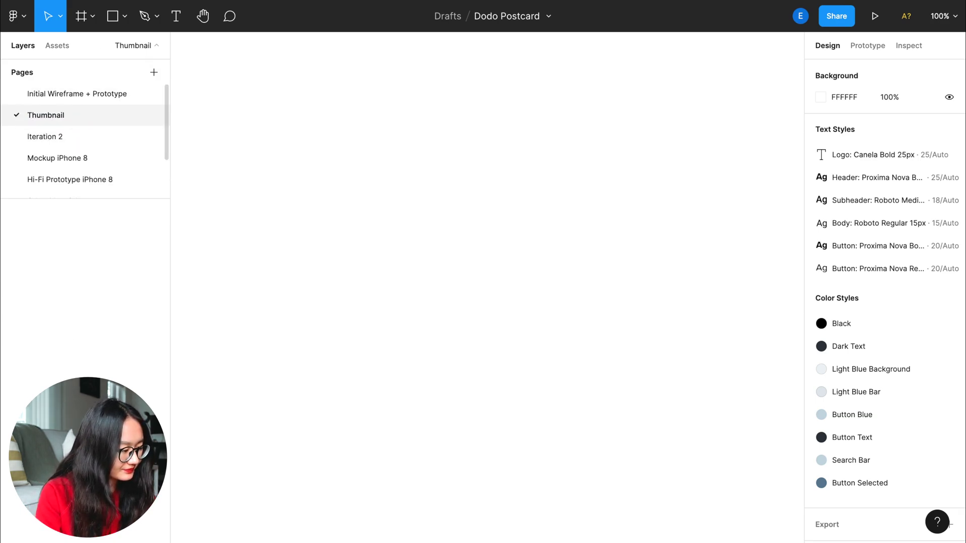
{"action": "left_click_drag", "start_coordinate": [41, 78], "coordinate": [41, 79]}
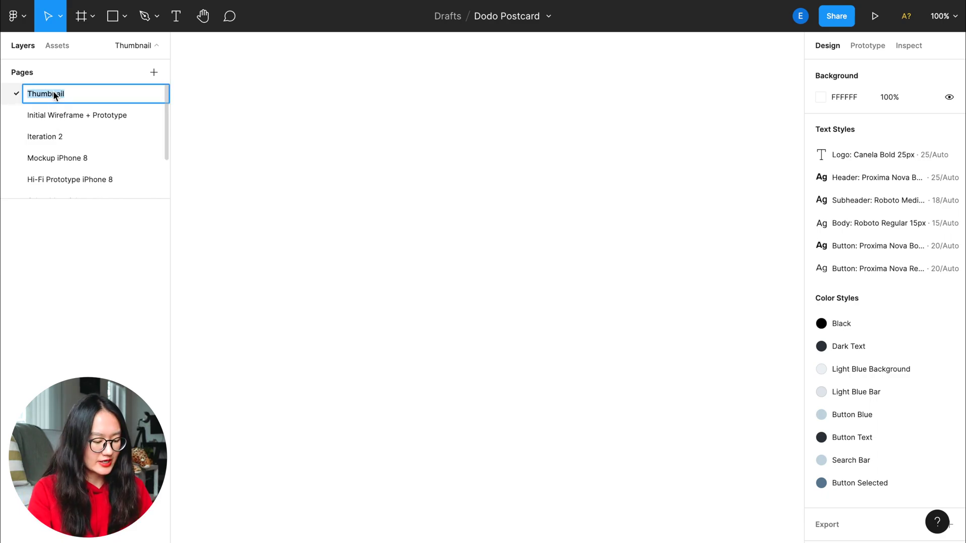
{"action": "key", "text": "ctrl+Left"}
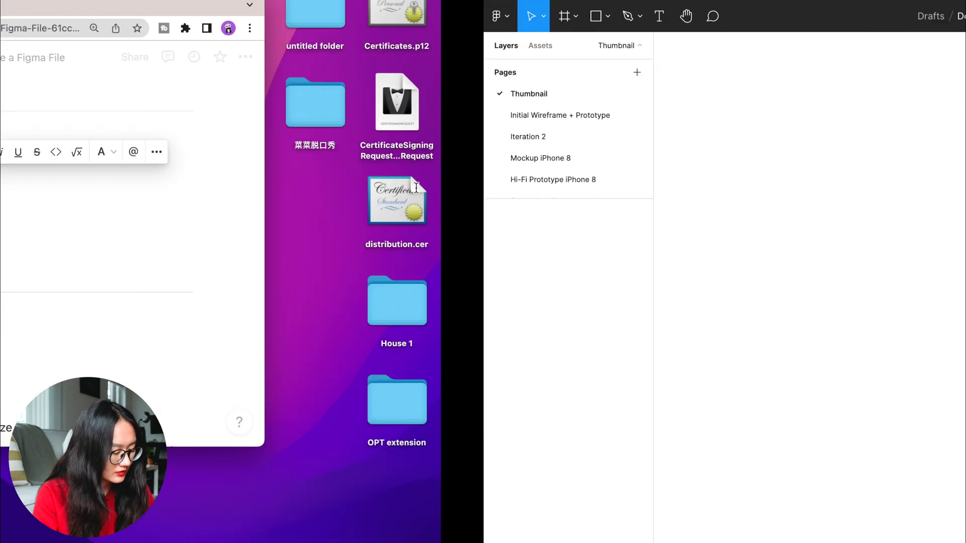
{"action": "key", "text": "ctrl+Right"}
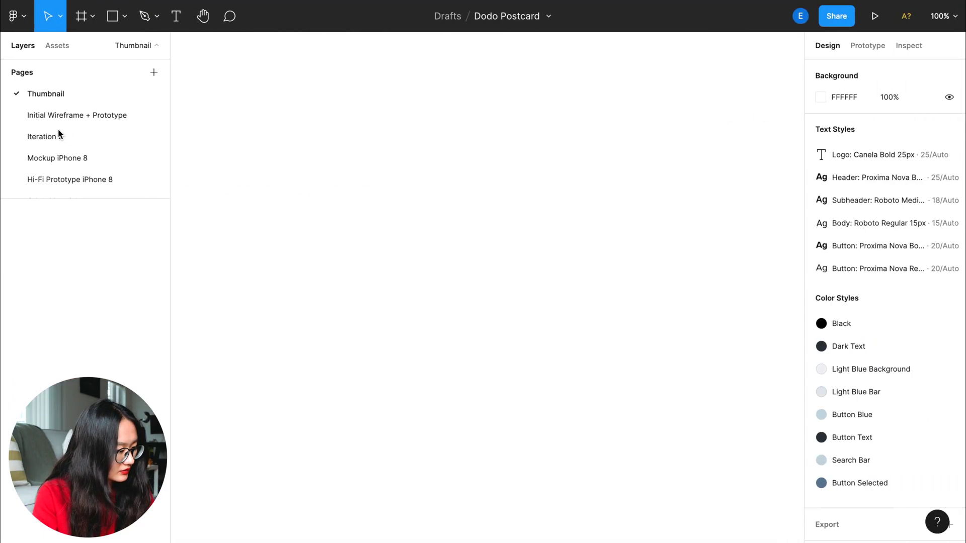
{"action": "double_click", "coordinate": [46, 94]}
{"action": "type", "text": "🖼️"}
{"action": "key", "text": "Return"}
Step: Draw a 1600×900 frame on the Thumbnail page
{"action": "key", "text": "f"}
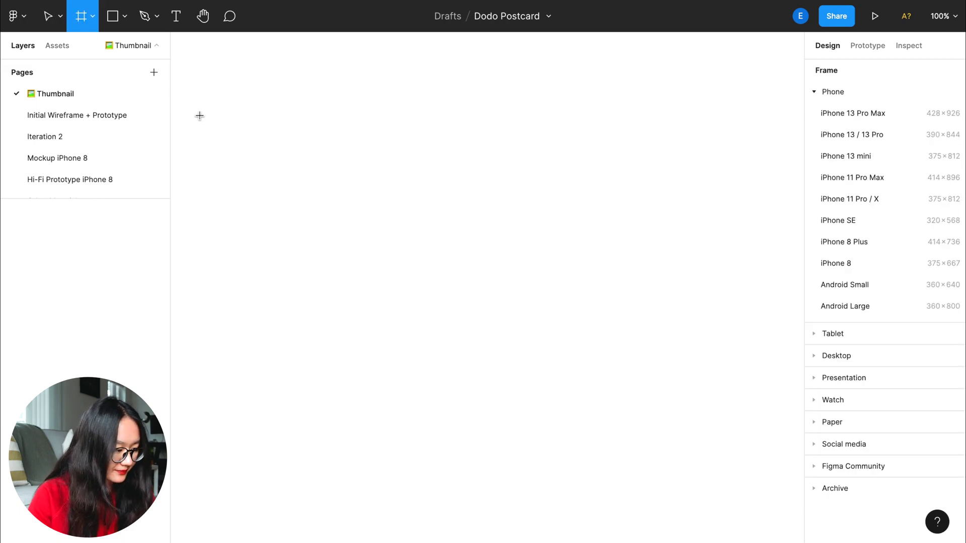
{"action": "left_click_drag", "start_coordinate": [194, 115], "coordinate": [743, 434]}
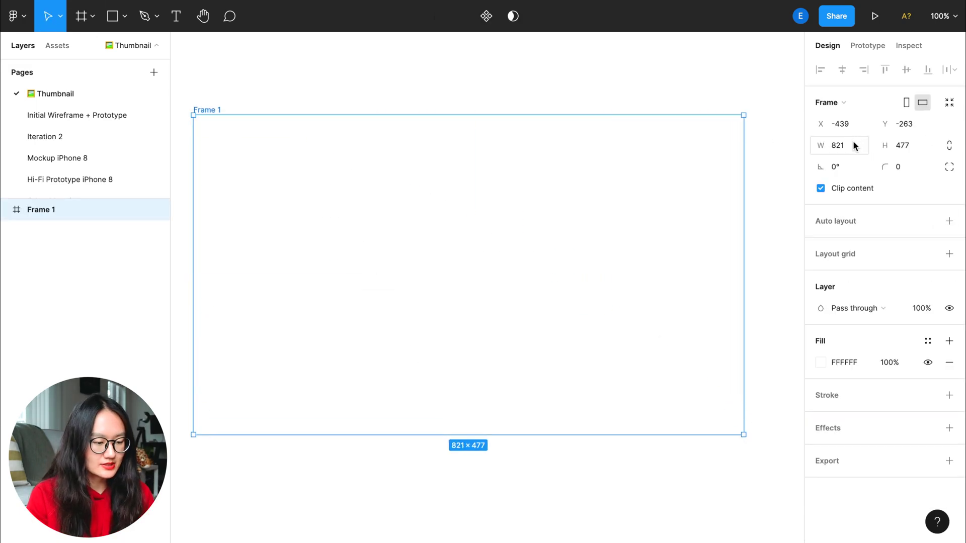
{"action": "left_click", "coordinate": [853, 146]}
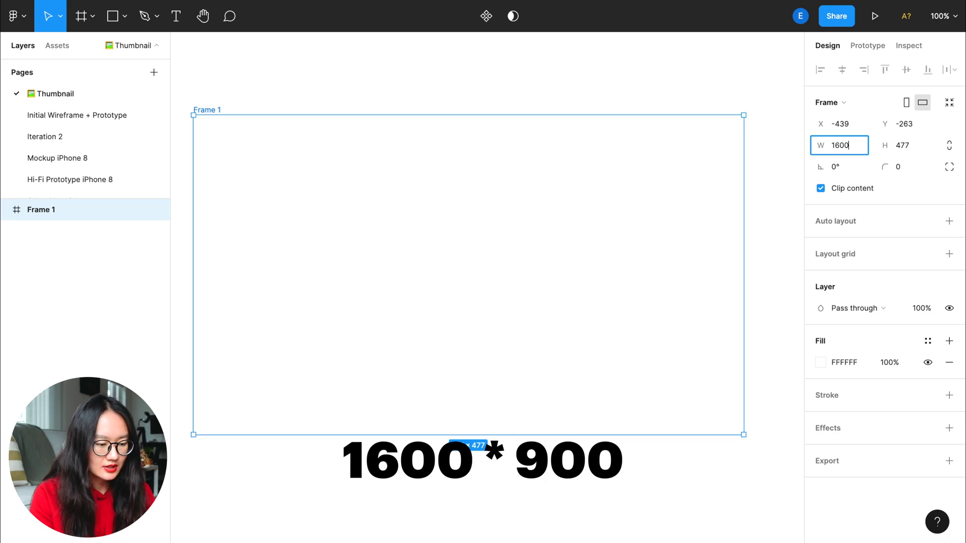
{"action": "left_click", "coordinate": [929, 147]}
{"action": "type", "text": "00"}
{"action": "key", "text": "Return"}
{"action": "key", "text": "shift+1"}
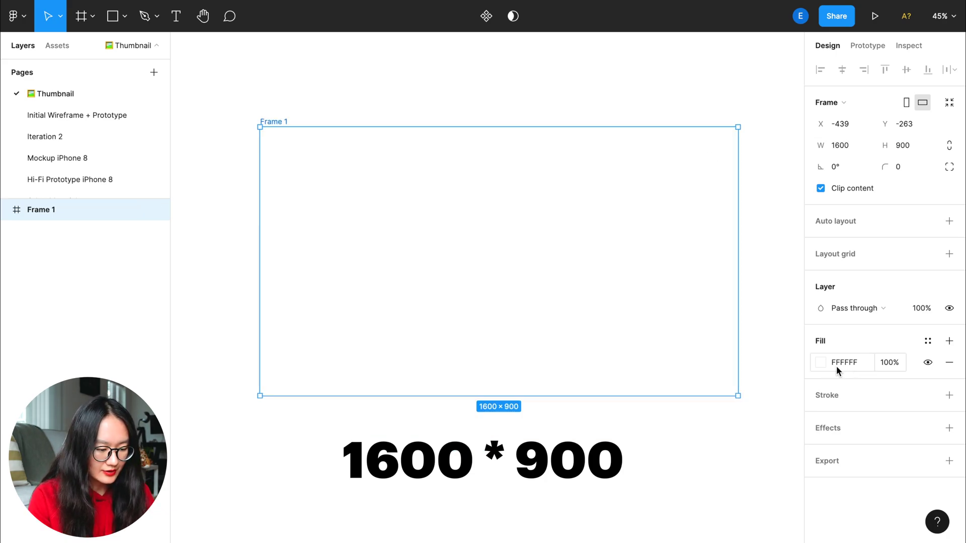
Step: Fill the frame with light beige F6E9DC
{"action": "left_click", "coordinate": [820, 362]}
{"action": "left_click", "coordinate": [694, 391]}
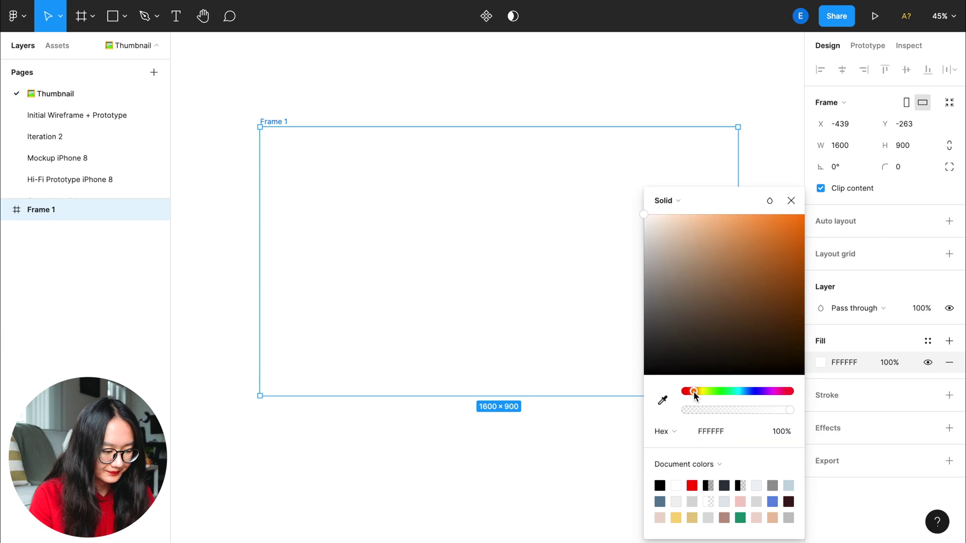
{"action": "left_click_drag", "start_coordinate": [693, 242], "coordinate": [662, 223]}
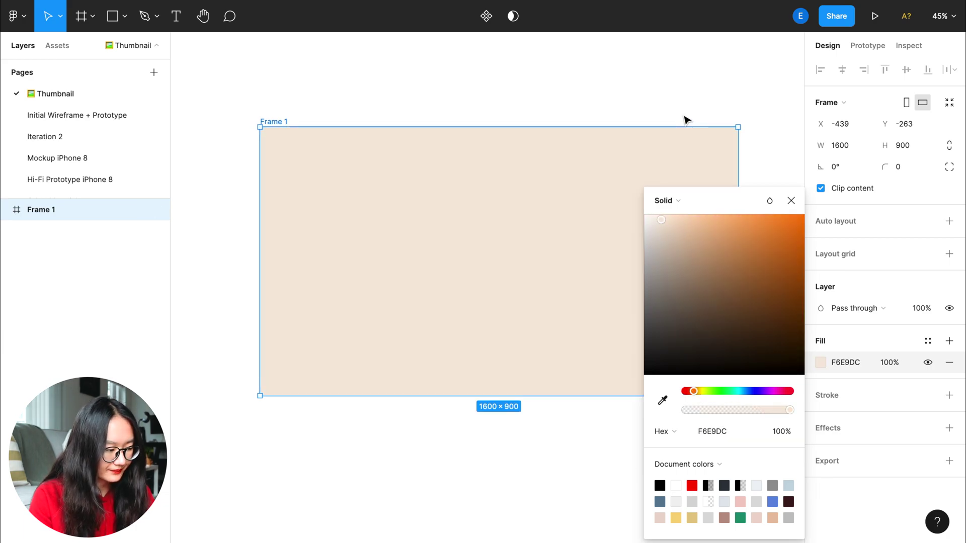
{"action": "left_click", "coordinate": [348, 102]}
Step: Add a 'Dodo Postcard' title text box to the frame at font size 120
{"action": "double_click", "coordinate": [267, 121]}
{"action": "type", "text": "Thumbnail"}
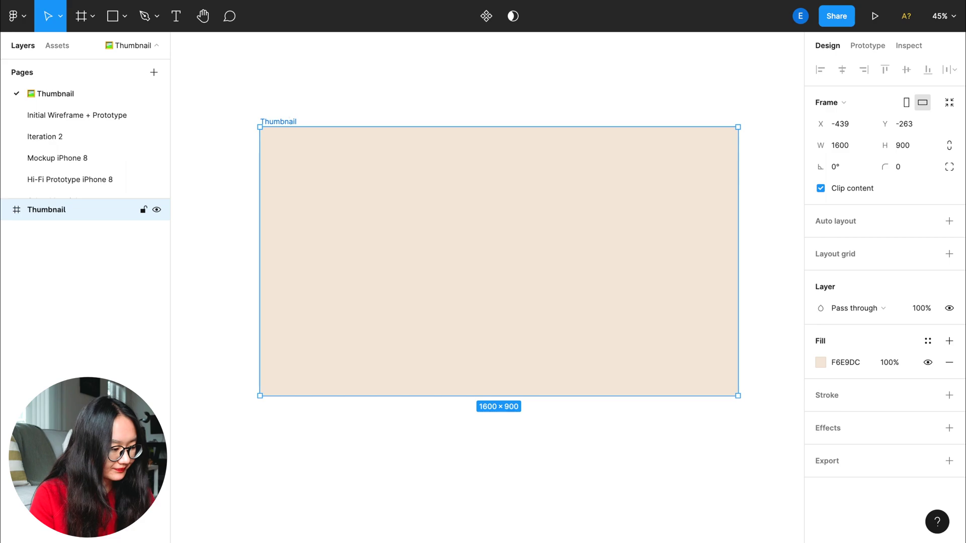
{"action": "key", "text": "t"}
{"action": "left_click", "coordinate": [316, 229]}
{"action": "type", "text": "Dodo Postcard"}
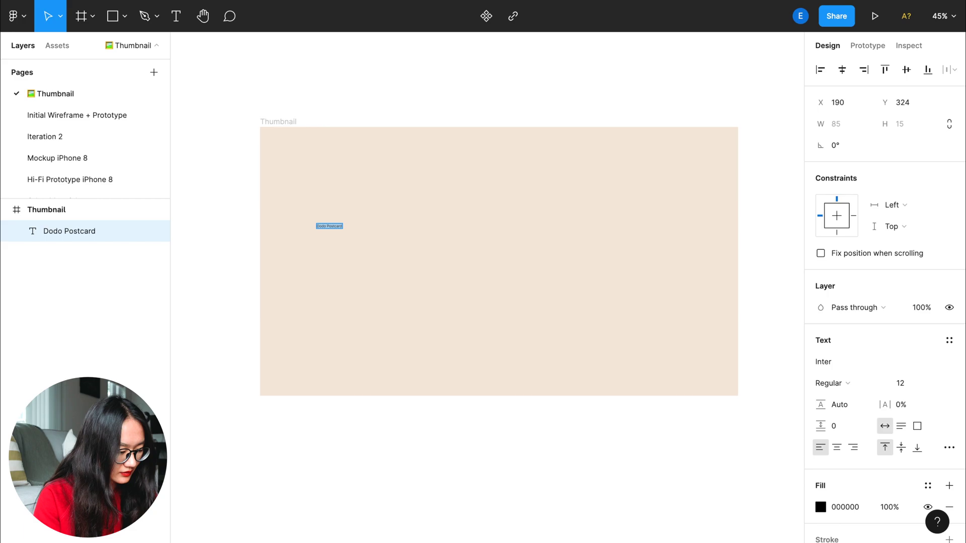
{"action": "left_click", "coordinate": [910, 384]}
{"action": "type", "text": "0"}
{"action": "key", "text": "Return"}
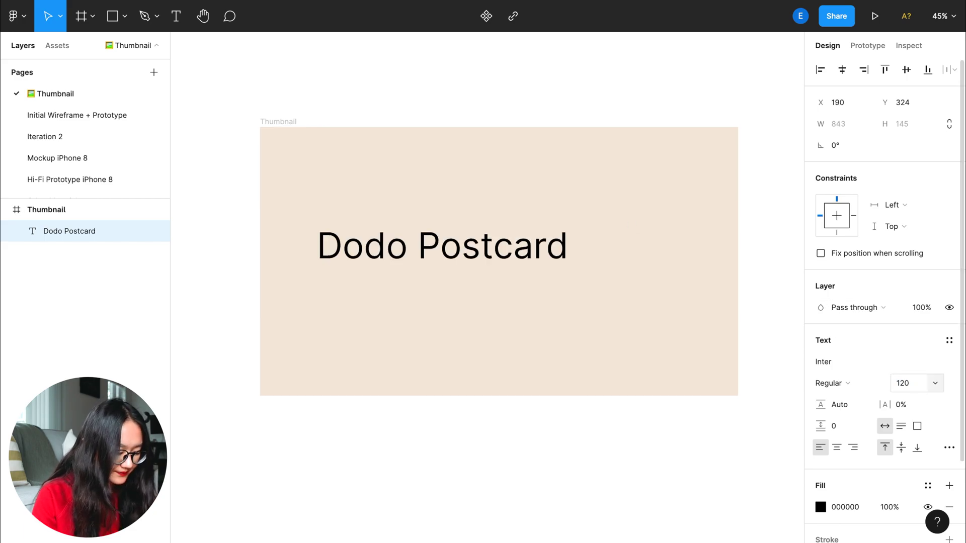
Step: Make the title Black weight and narrow it to wrap onto two lines
{"action": "key", "text": "ctrl+a"}
{"action": "left_click", "coordinate": [868, 384]}
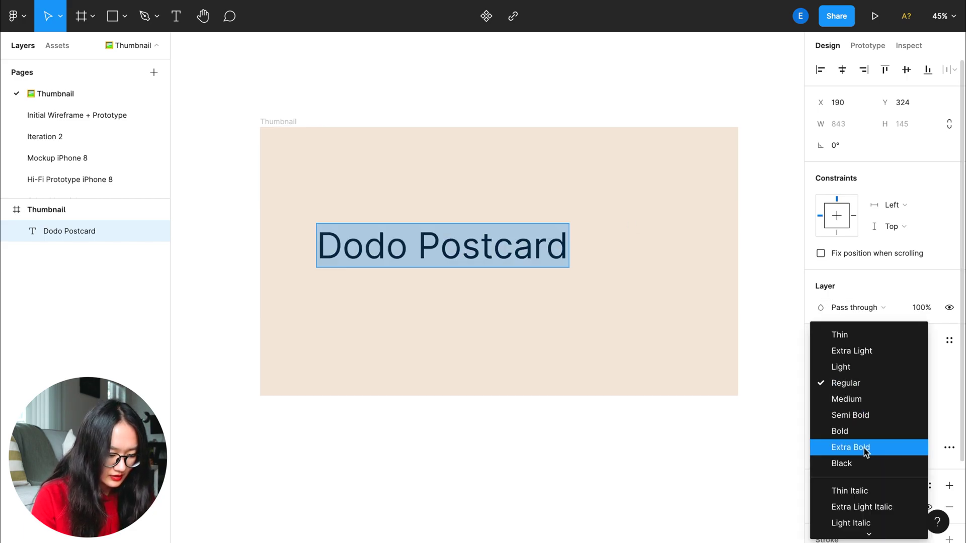
{"action": "left_click", "coordinate": [859, 461]}
{"action": "left_click", "coordinate": [625, 273]}
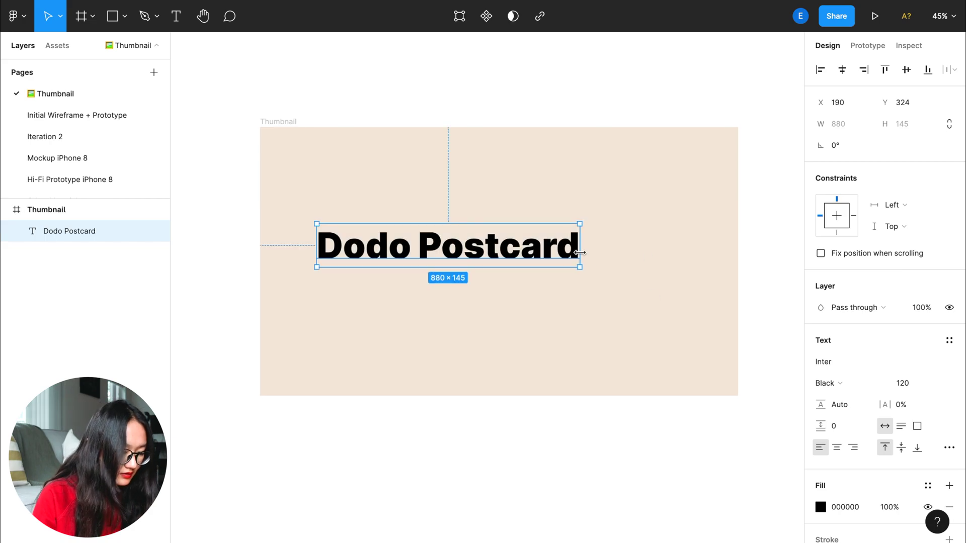
{"action": "left_click_drag", "start_coordinate": [580, 245], "coordinate": [499, 249]}
{"action": "left_click_drag", "start_coordinate": [394, 268], "coordinate": [390, 240]}
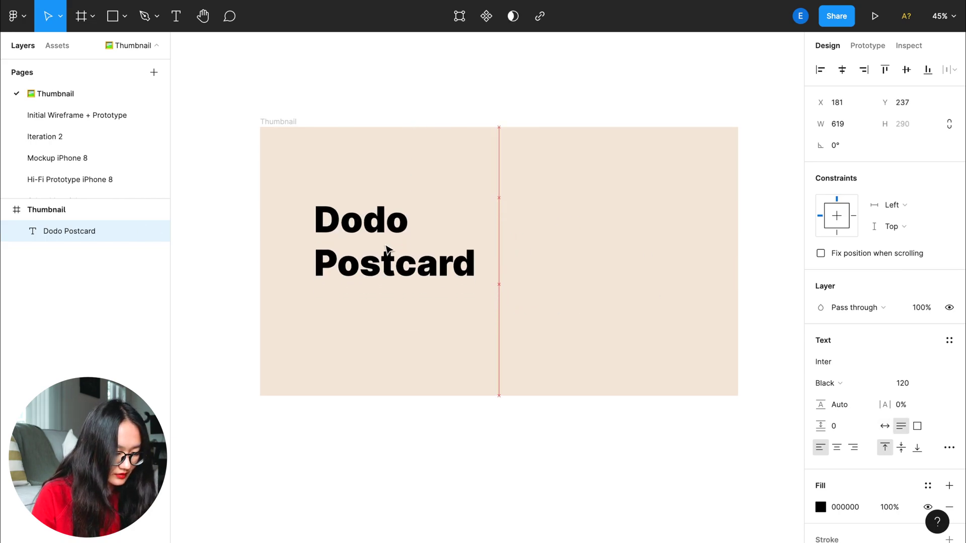
Step: Set the title's line height to 100% and shift it down-left in the frame
{"action": "left_click", "coordinate": [839, 405]}
{"action": "type", "text": "100"}
{"action": "key", "text": "Return"}
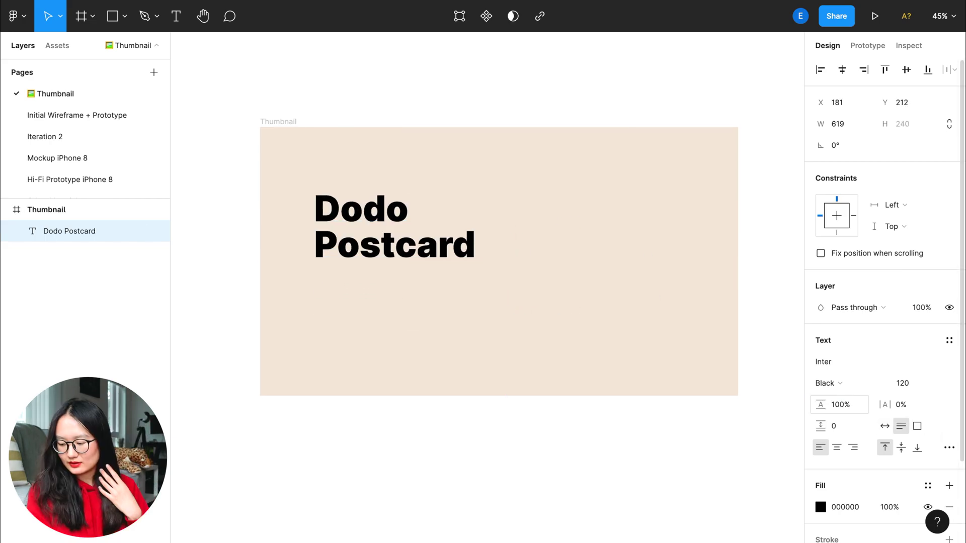
{"action": "left_click", "coordinate": [392, 241]}
{"action": "left_click", "coordinate": [446, 363]}
{"action": "left_click", "coordinate": [387, 254]}
{"action": "left_click_drag", "start_coordinate": [387, 253], "coordinate": [373, 289]}
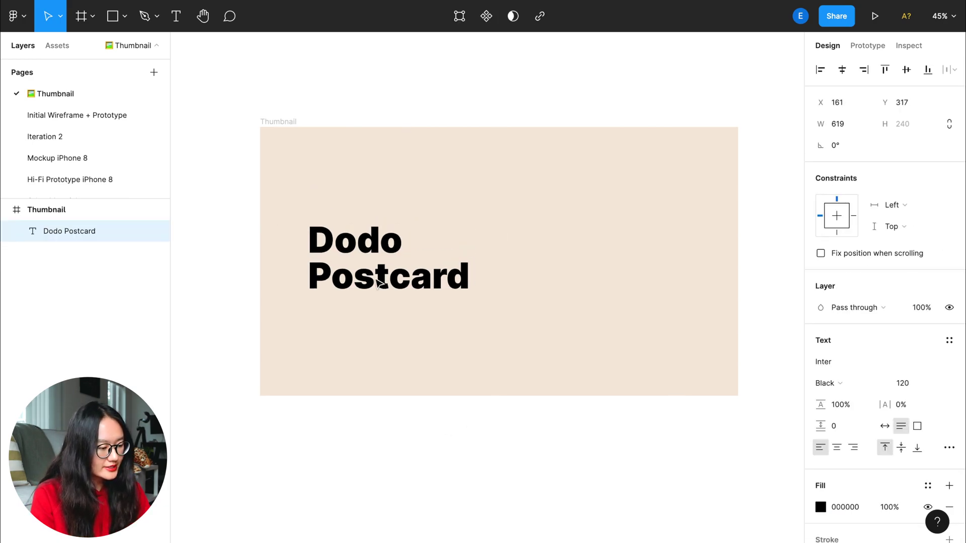
Step: Duplicate the title and place the copy below the original
{"action": "key", "text": "ctrl+c"}
{"action": "left_click", "coordinate": [384, 339]}
{"action": "key", "text": "ctrl+v"}
{"action": "left_click_drag", "start_coordinate": [360, 257], "coordinate": [355, 317]}
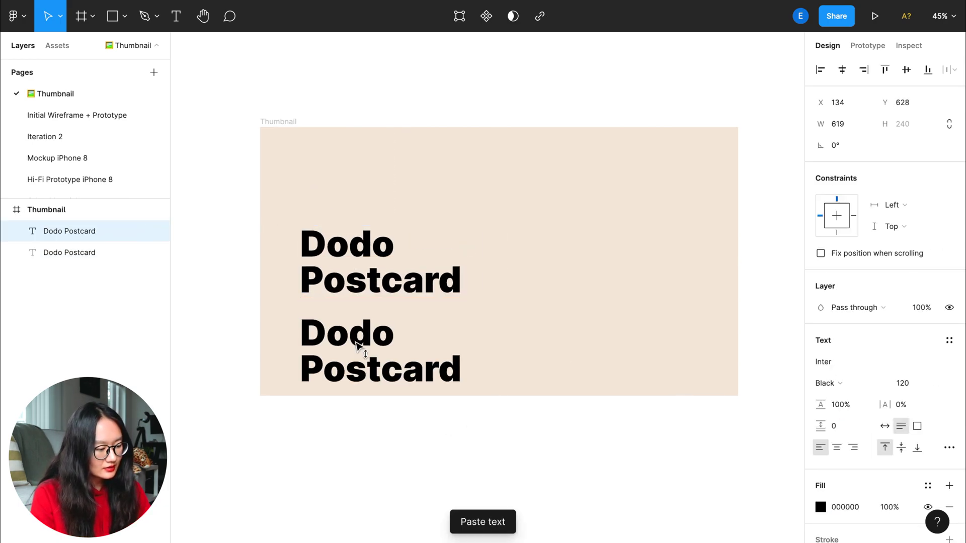
{"action": "scroll", "coordinate": [377, 249], "scroll_direction": "down", "scroll_amount": 1}
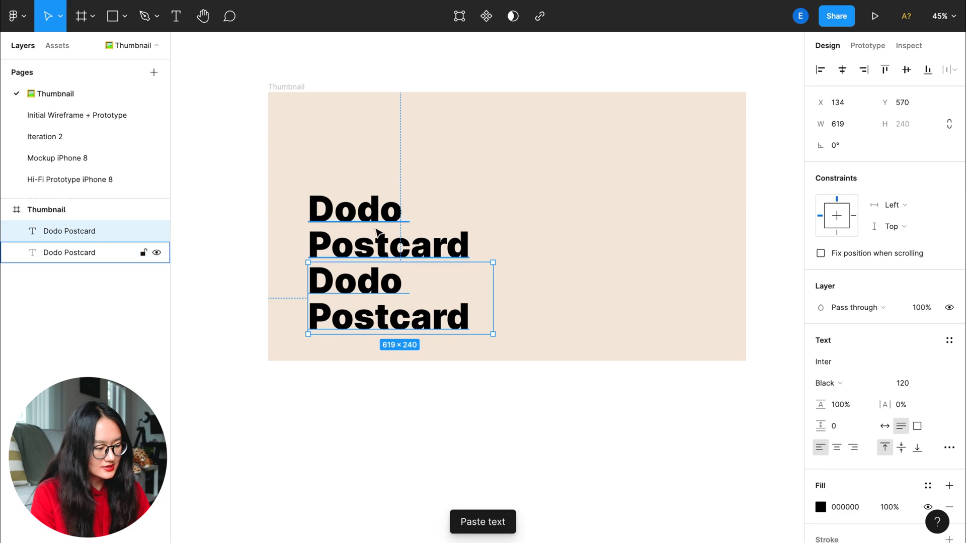
{"action": "double_click", "coordinate": [353, 307]}
{"action": "type", "text": "Desi"}
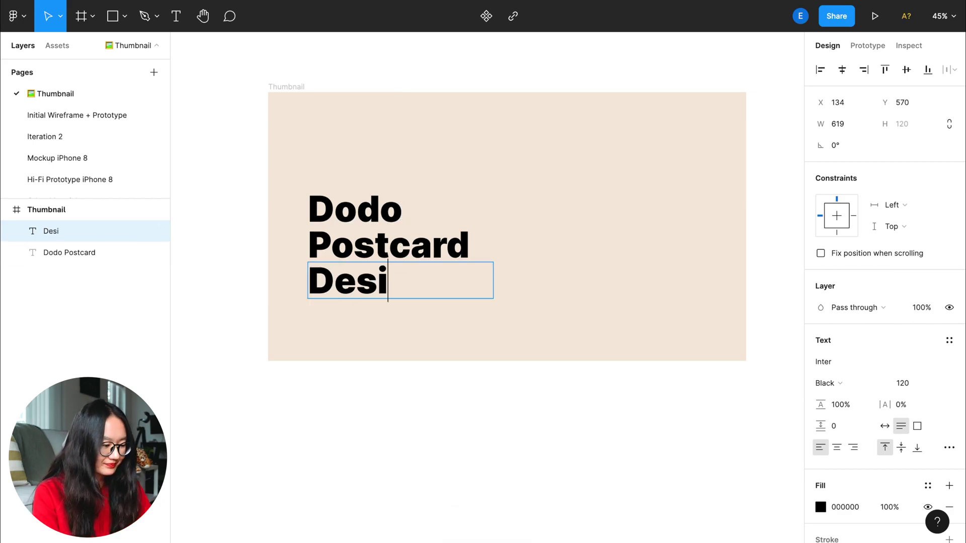
{"action": "type", "text": "gner:"}
Step: Turn the copy into a Regular-weight, size 40 'Designer: Aliena Cai' line
{"action": "key", "text": "Return"}
{"action": "type", "text": "Aliena Cai"}
{"action": "left_click", "coordinate": [827, 383]}
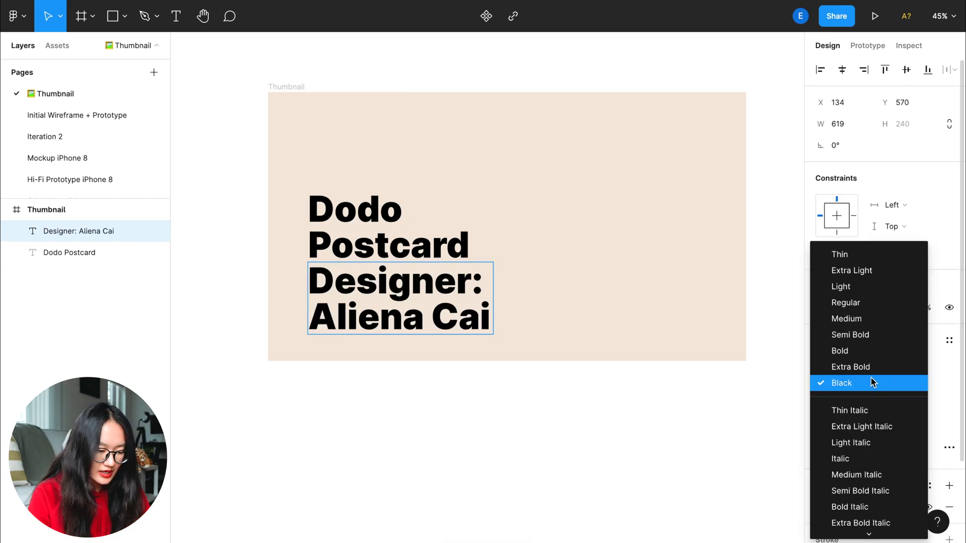
{"action": "left_click", "coordinate": [842, 302]}
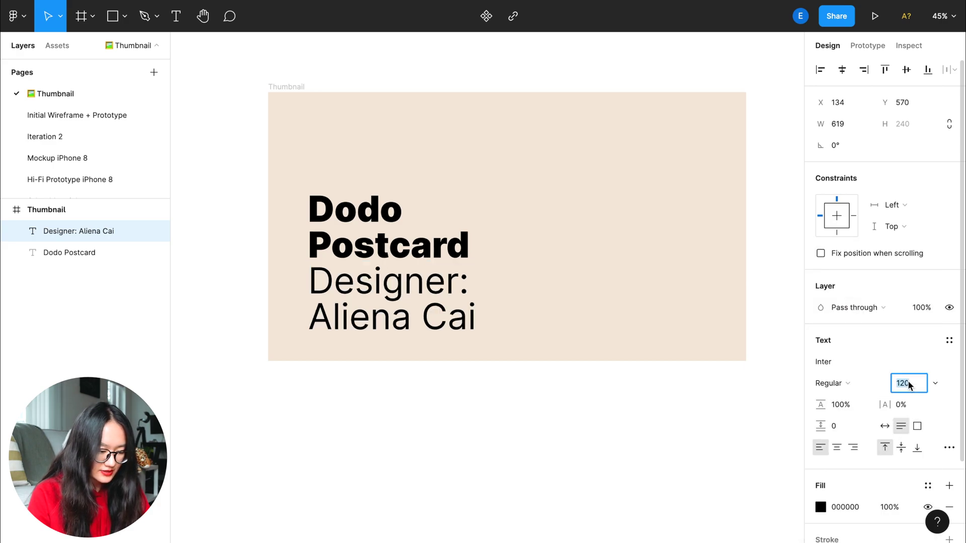
{"action": "key", "text": "Return"}
{"action": "type", "text": "40"}
{"action": "key", "text": "Return"}
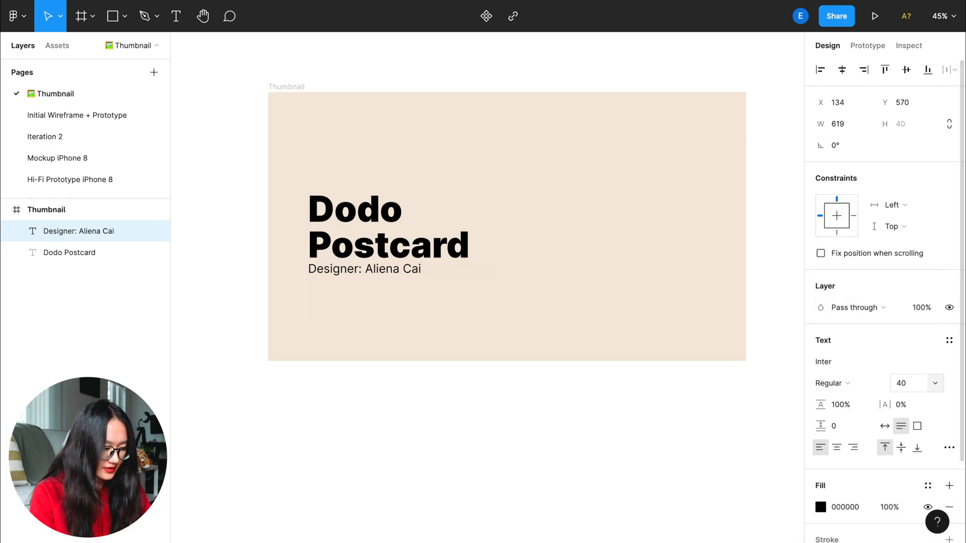
Step: Move the credit lower, add a 'Date: April 2021' line, and set 120% line height
{"action": "left_click", "coordinate": [362, 269]}
{"action": "scroll", "coordinate": [376, 284], "scroll_direction": "up", "scroll_amount": 3}
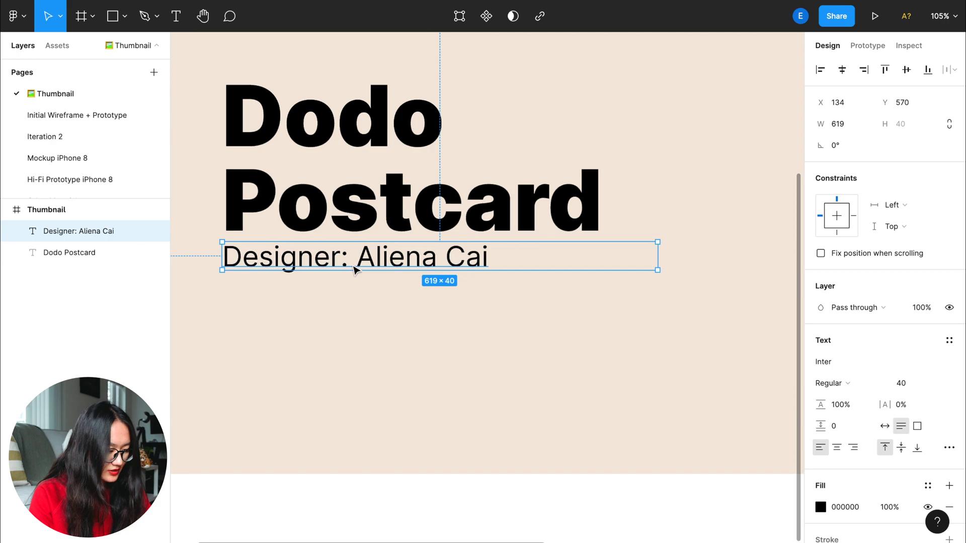
{"action": "left_click_drag", "start_coordinate": [356, 257], "coordinate": [357, 277]}
{"action": "double_click", "coordinate": [356, 277]}
{"action": "key", "text": "Return"}
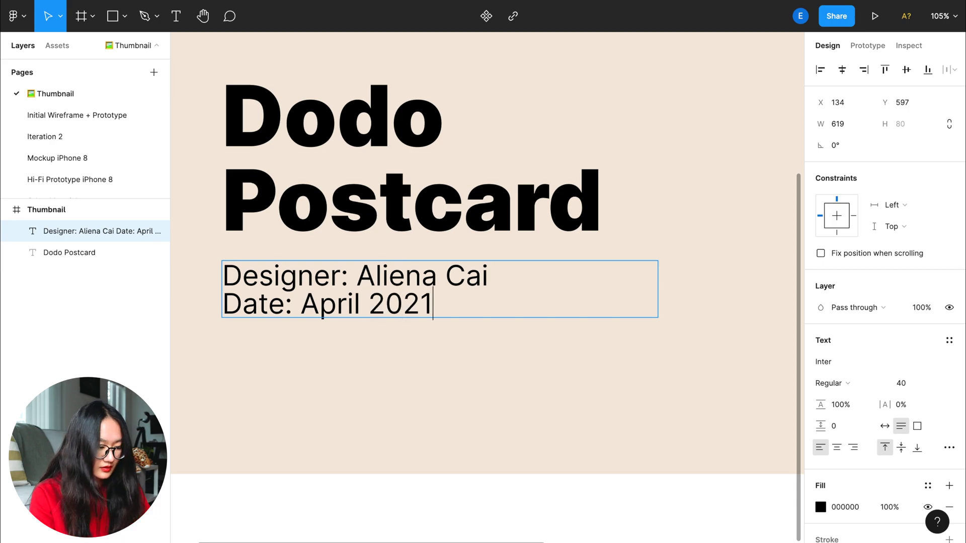
{"action": "key", "text": "ctrl+a"}
{"action": "left_click", "coordinate": [839, 405]}
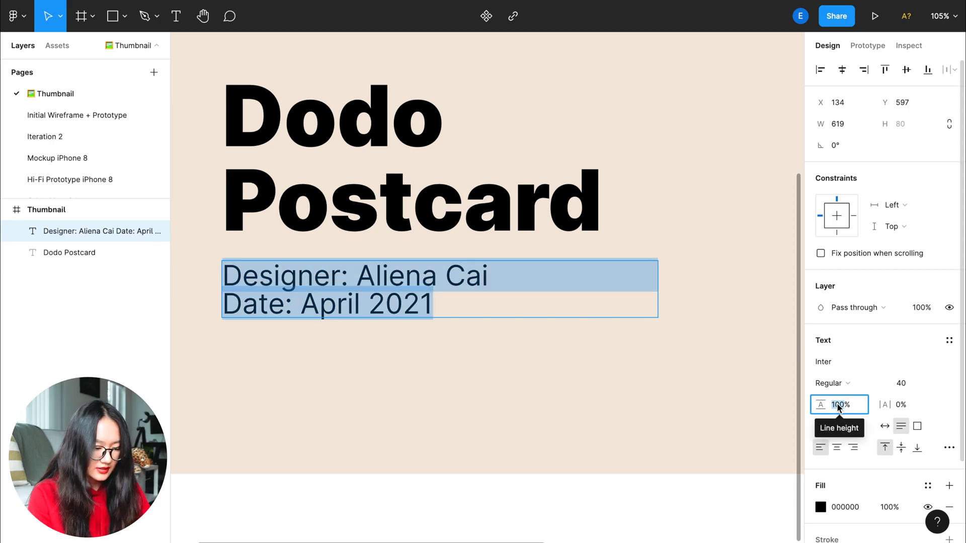
{"action": "type", "text": "120"}
{"action": "key", "text": "Return"}
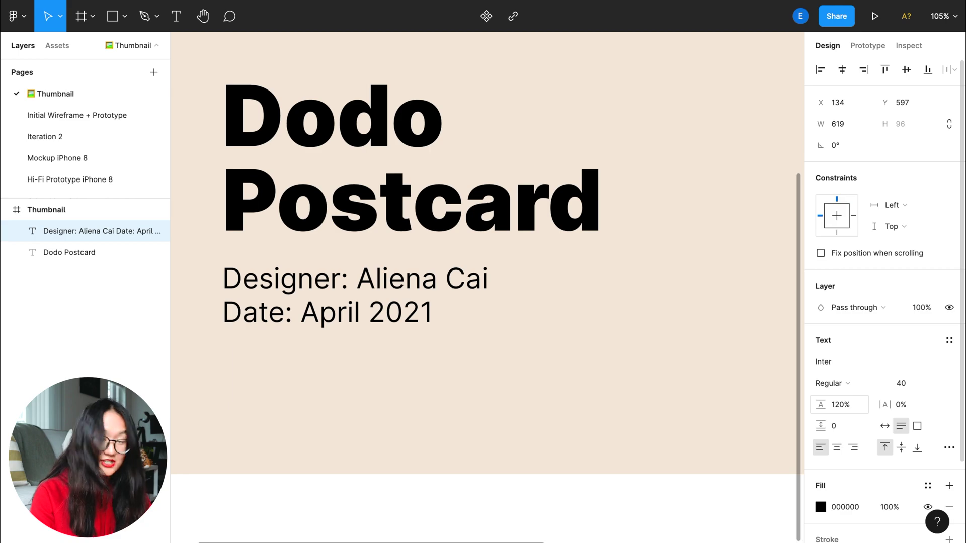
{"action": "left_click", "coordinate": [577, 362]}
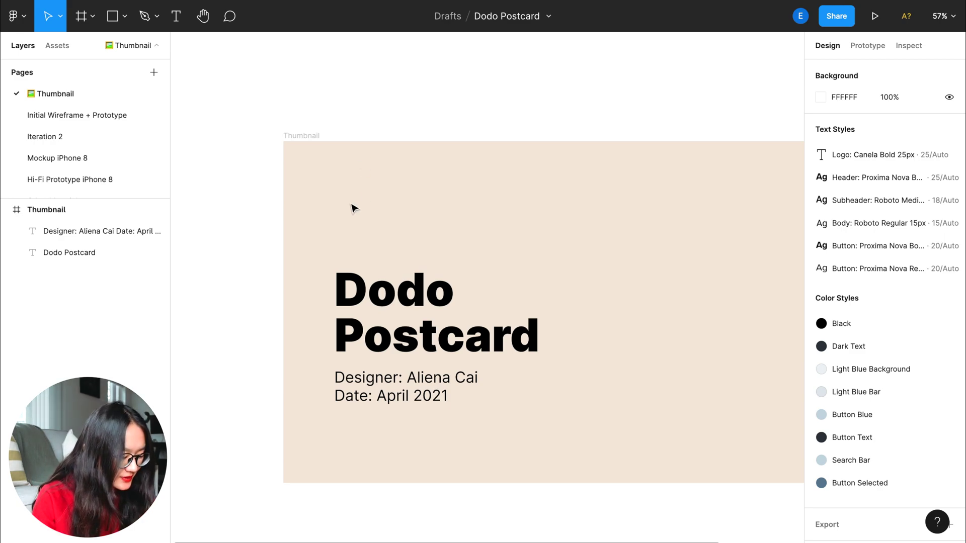
Step: Paste the walking-figure logo and nest a large white circle in the Thumbnail frame
{"action": "left_click", "coordinate": [353, 208]}
{"action": "key", "text": "ctrl+v"}
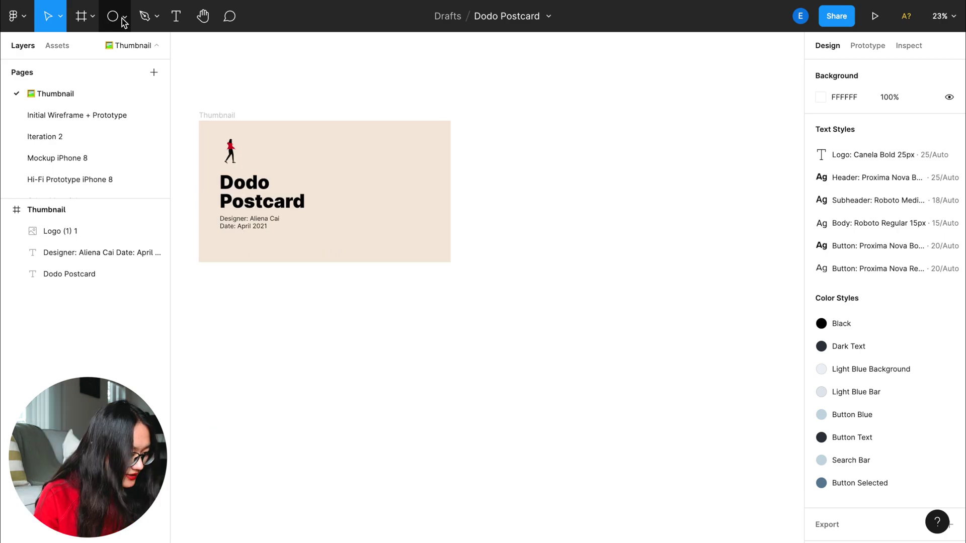
{"action": "left_click", "coordinate": [122, 22]}
{"action": "left_click", "coordinate": [117, 98]}
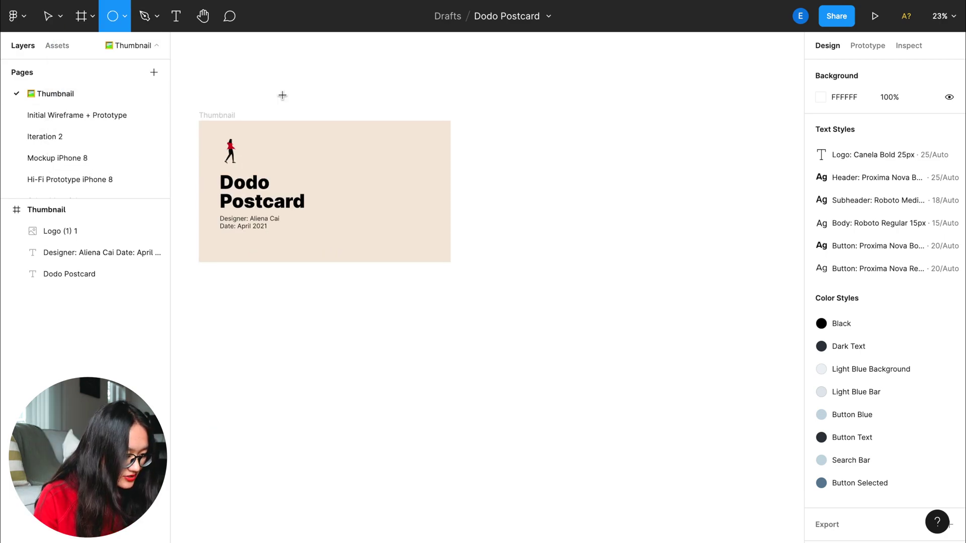
{"action": "left_click_drag", "start_coordinate": [338, 91], "coordinate": [592, 298]}
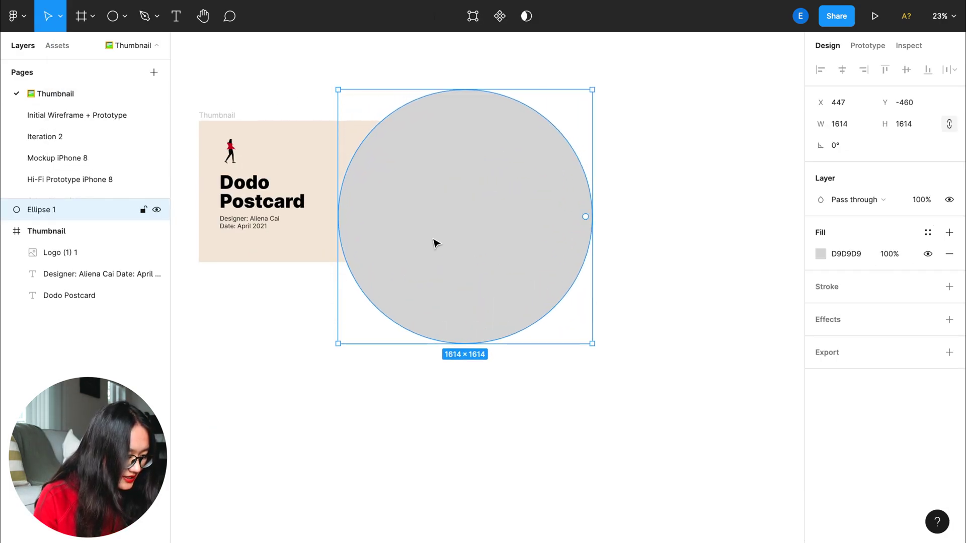
{"action": "left_click_drag", "start_coordinate": [433, 244], "coordinate": [415, 214]}
{"action": "scroll", "coordinate": [579, 254], "scroll_direction": "up", "scroll_amount": 2}
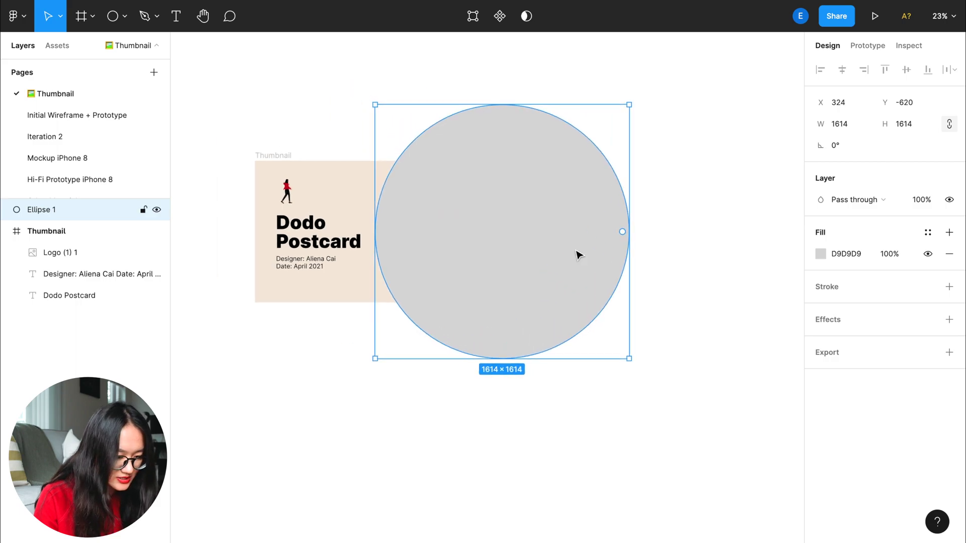
{"action": "left_click", "coordinate": [819, 253]}
{"action": "left_click_drag", "start_coordinate": [755, 248], "coordinate": [645, 215]}
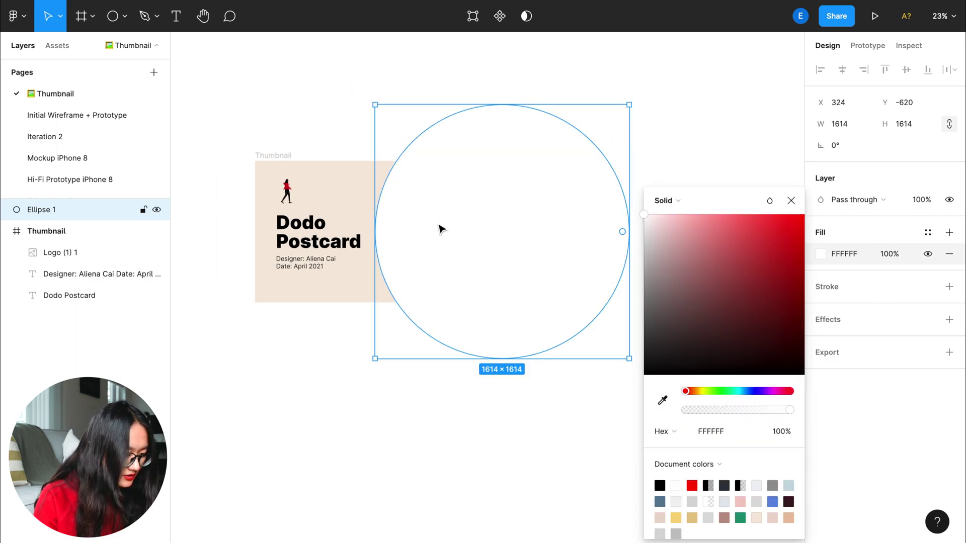
{"action": "left_click_drag", "start_coordinate": [49, 209], "coordinate": [62, 237]}
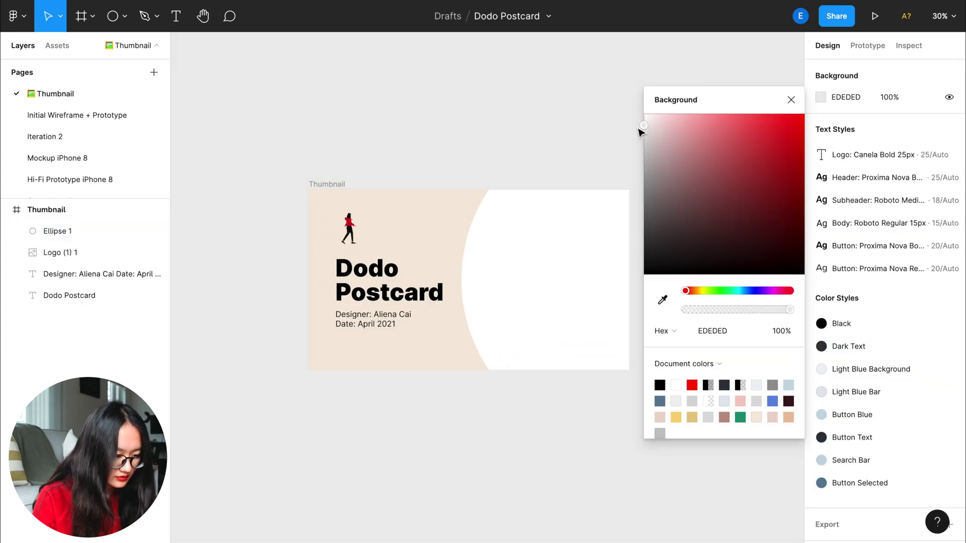
Step: Lighten the card's fill to cream F6F1EB
{"action": "left_click_drag", "start_coordinate": [638, 131], "coordinate": [635, 139]}
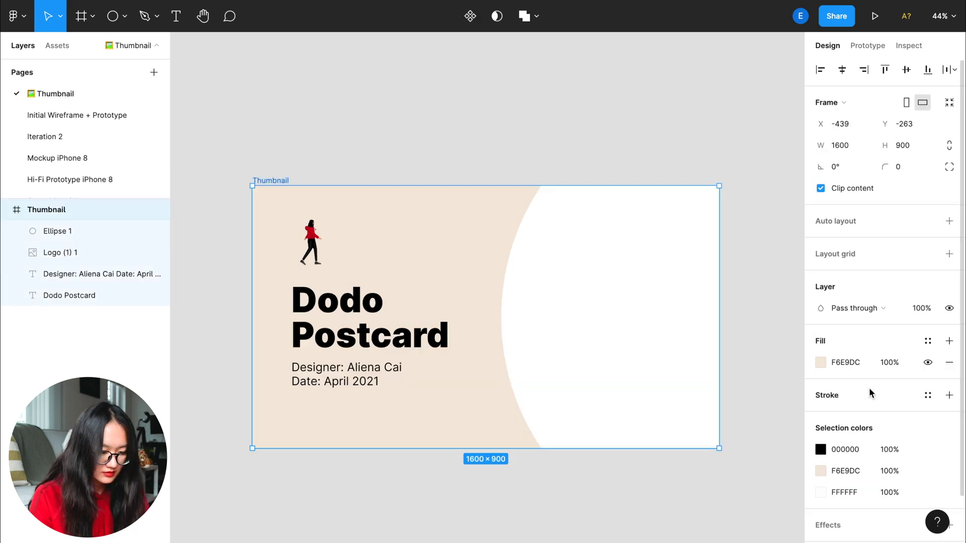
{"action": "scroll", "coordinate": [868, 388], "scroll_direction": "down", "scroll_amount": 1}
{"action": "left_click", "coordinate": [820, 338]}
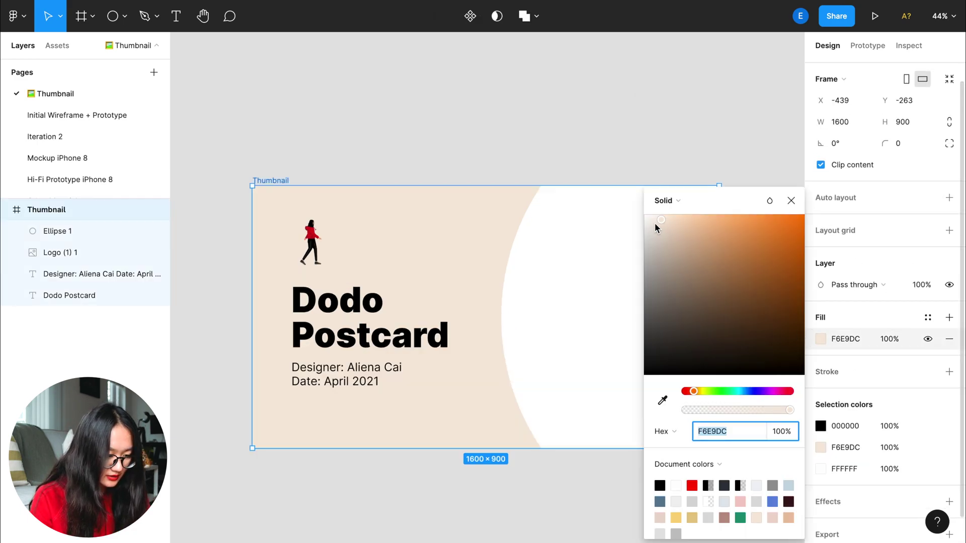
{"action": "left_click", "coordinate": [654, 220]}
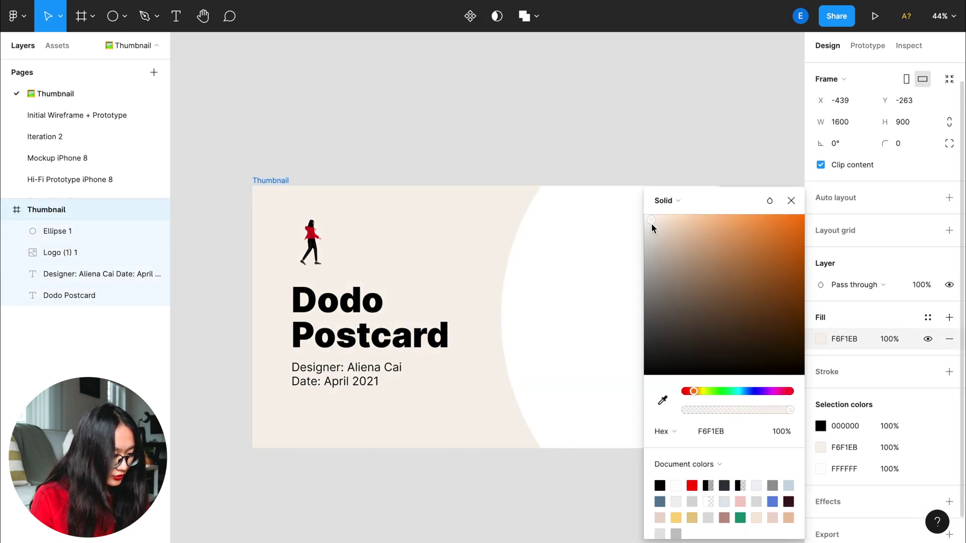
Step: Draw a rectangle inside the white circle with corner radius 1000
{"action": "left_click", "coordinate": [608, 116]}
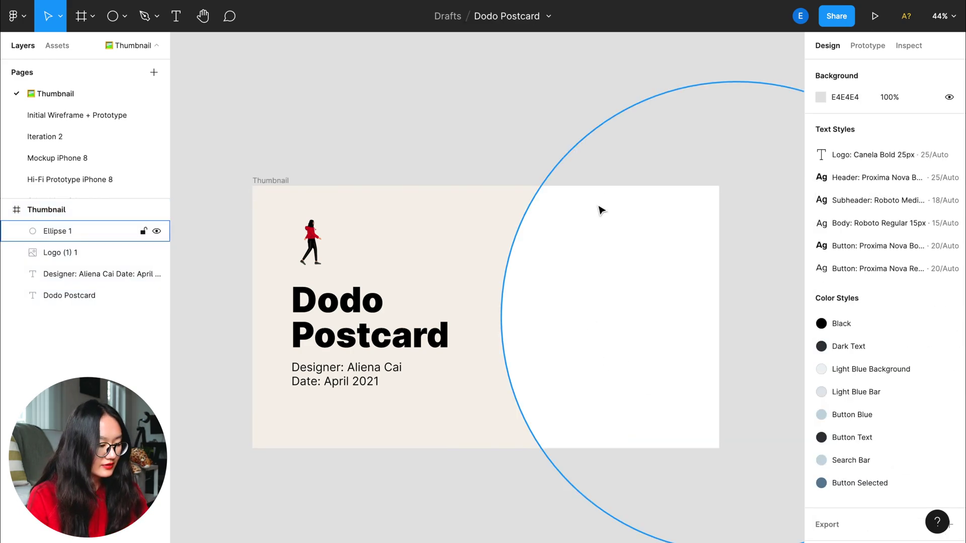
{"action": "scroll", "coordinate": [601, 210], "scroll_direction": "down", "scroll_amount": 1}
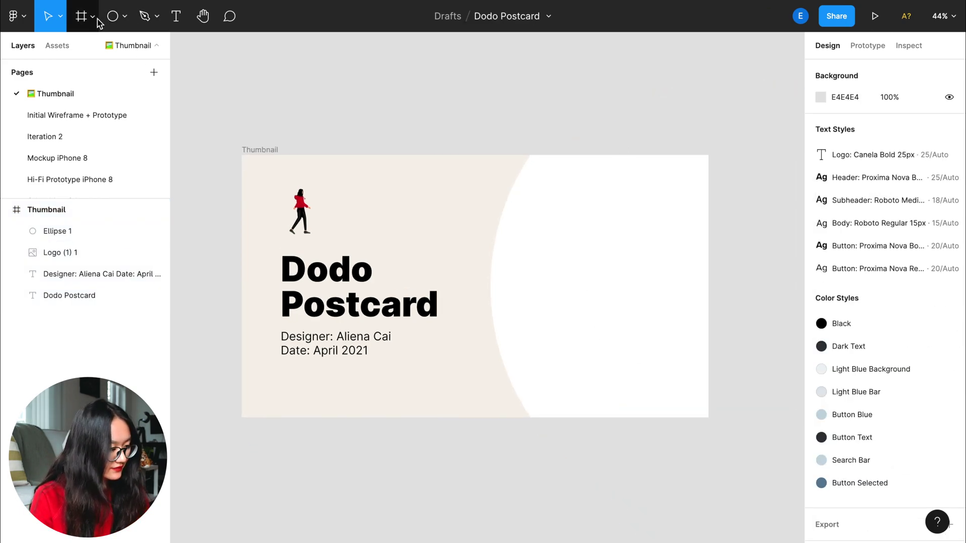
{"action": "left_click", "coordinate": [124, 17]}
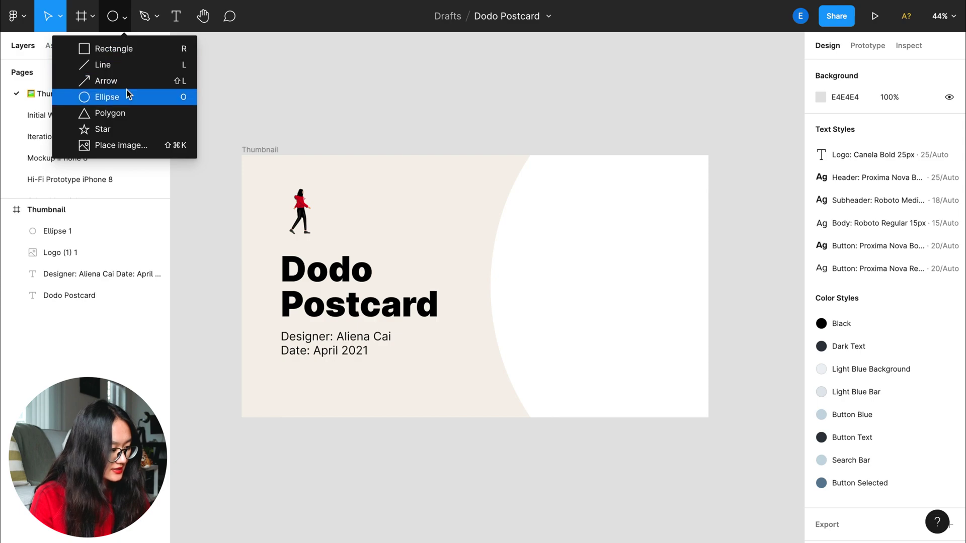
{"action": "left_click", "coordinate": [114, 49]}
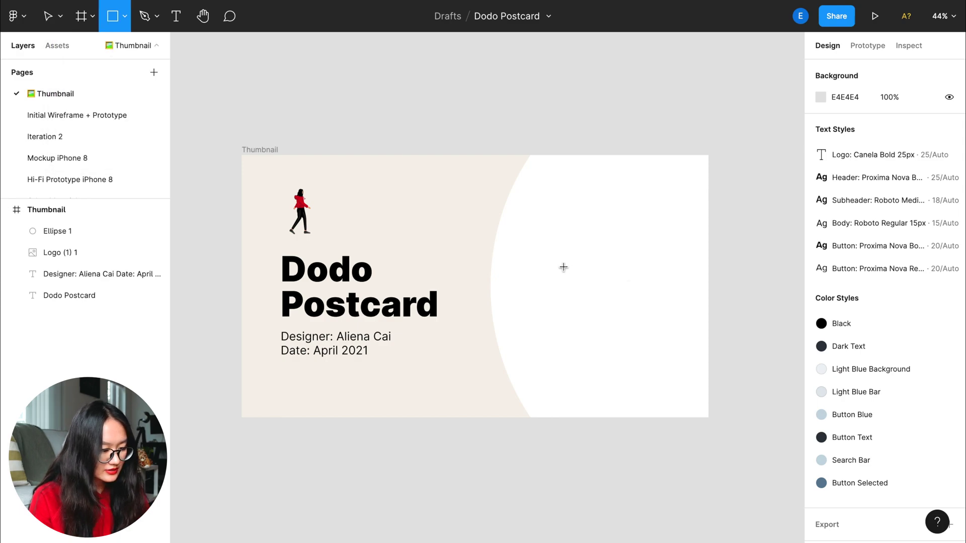
{"action": "left_click_drag", "start_coordinate": [544, 266], "coordinate": [679, 308]}
{"action": "left_click", "coordinate": [903, 146]}
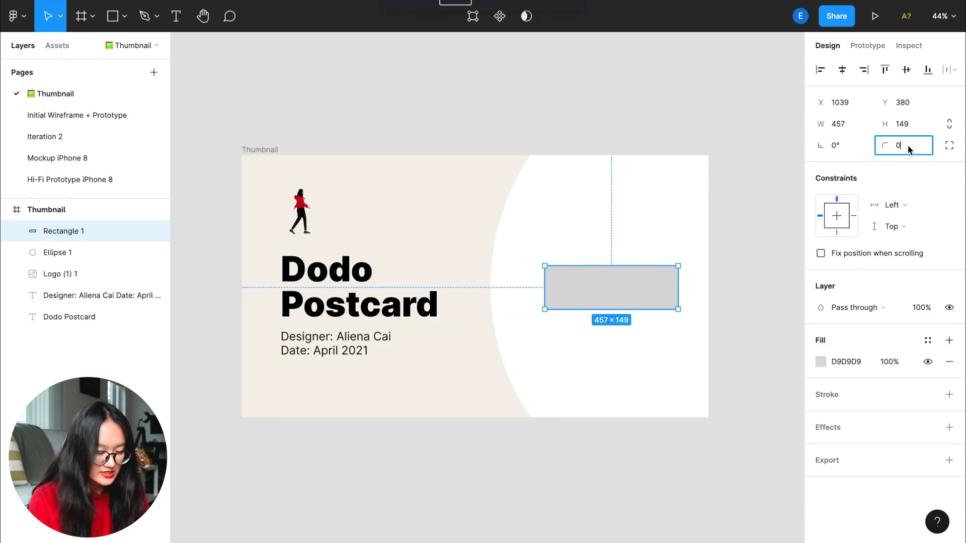
{"action": "type", "text": "1000"}
{"action": "key", "text": "Return"}
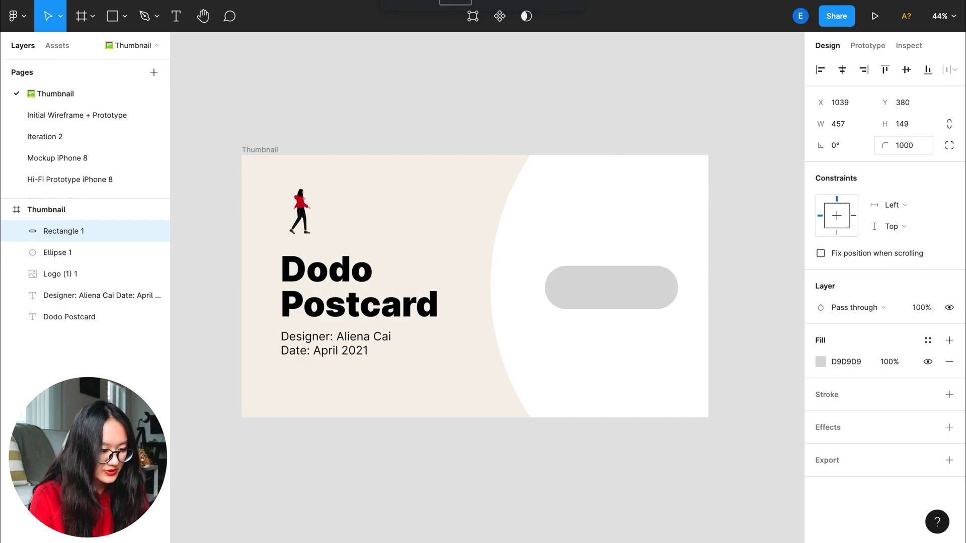
Step: Nudge the pill into place and fill it green 56AE64
{"action": "left_click", "coordinate": [751, 323]}
{"action": "left_click", "coordinate": [623, 297]}
{"action": "left_click_drag", "start_coordinate": [624, 297], "coordinate": [615, 296]}
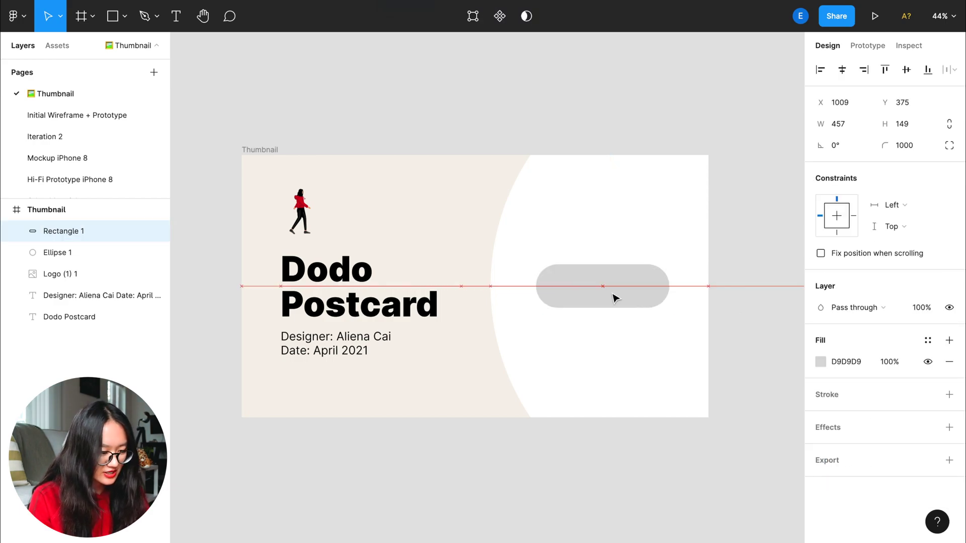
{"action": "left_click", "coordinate": [821, 362]}
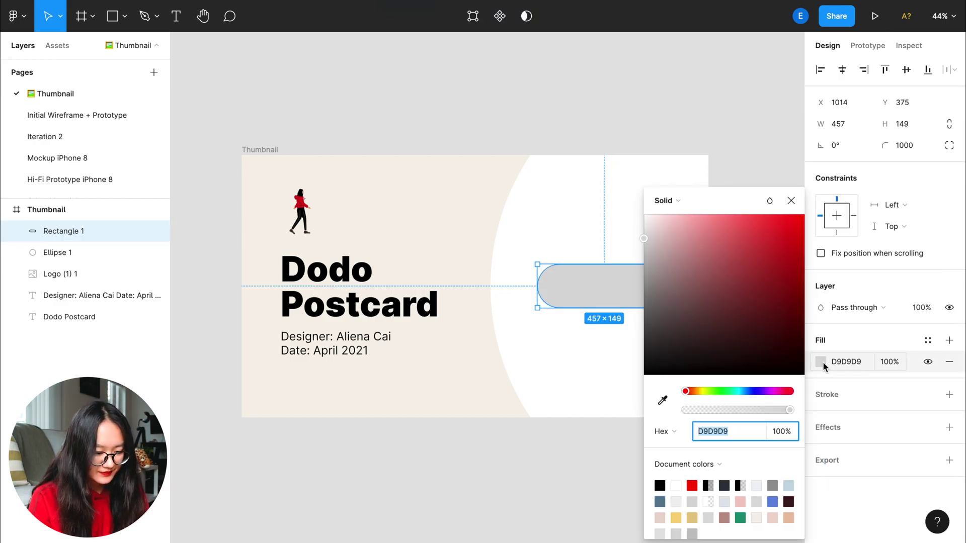
{"action": "left_click", "coordinate": [722, 390]}
{"action": "left_click", "coordinate": [745, 279]}
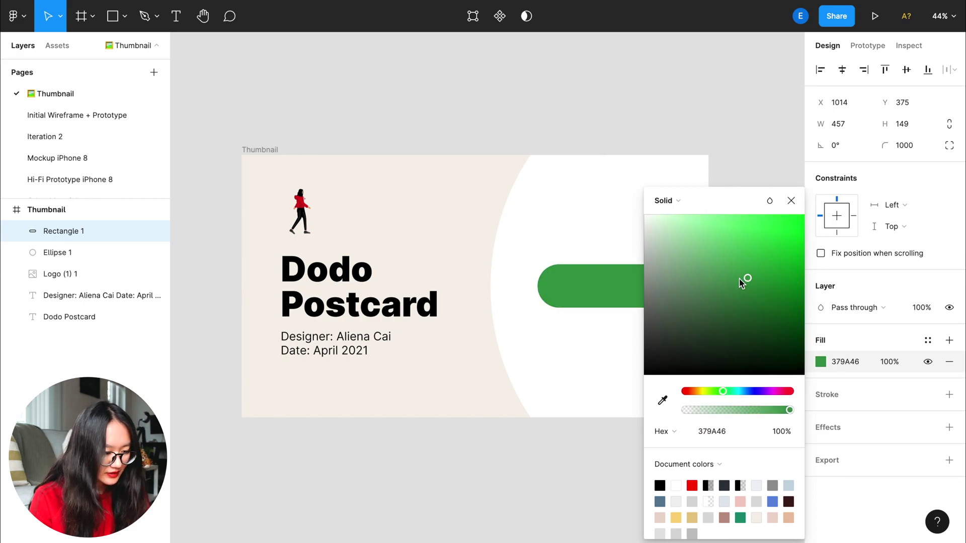
{"action": "mouse_move", "coordinate": [740, 282]}
{"action": "left_mouse_down"}
{"action": "mouse_move", "coordinate": [724, 266]}
{"action": "mouse_move", "coordinate": [734, 260]}
{"action": "left_mouse_up"}
Step: Copy the credit text onto the green pill as a centered 'Completed' label
{"action": "left_click", "coordinate": [791, 201]}
{"action": "left_click", "coordinate": [754, 240]}
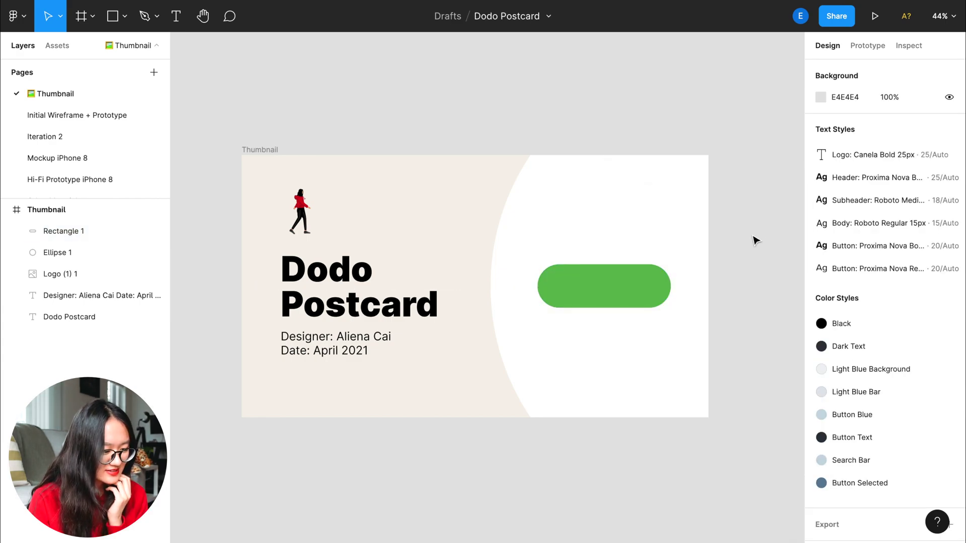
{"action": "left_click", "coordinate": [310, 343]}
{"action": "key", "text": "ctrl+c"}
{"action": "key", "text": "ctrl+v"}
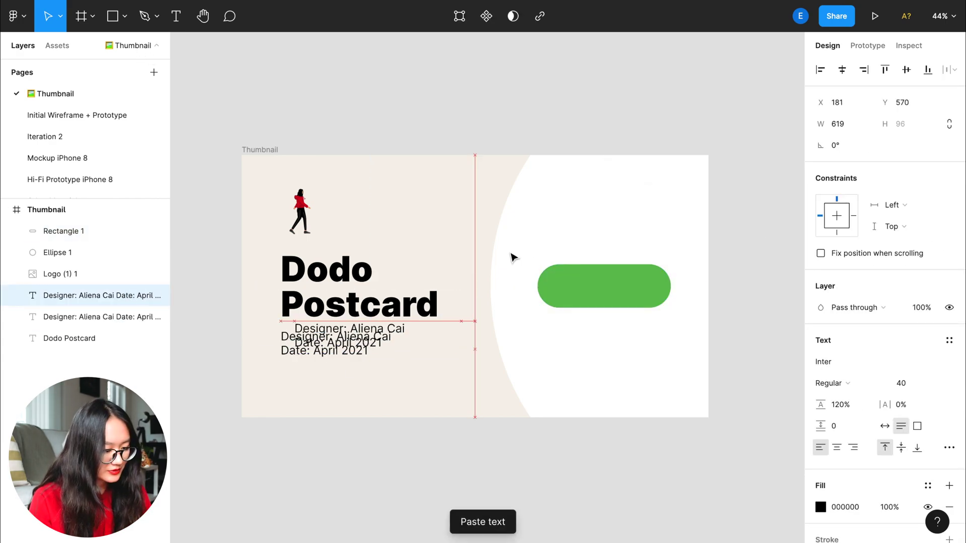
{"action": "mouse_move", "coordinate": [318, 344]}
{"action": "left_mouse_down"}
{"action": "mouse_move", "coordinate": [581, 243]}
{"action": "mouse_move", "coordinate": [636, 240]}
{"action": "left_mouse_up"}
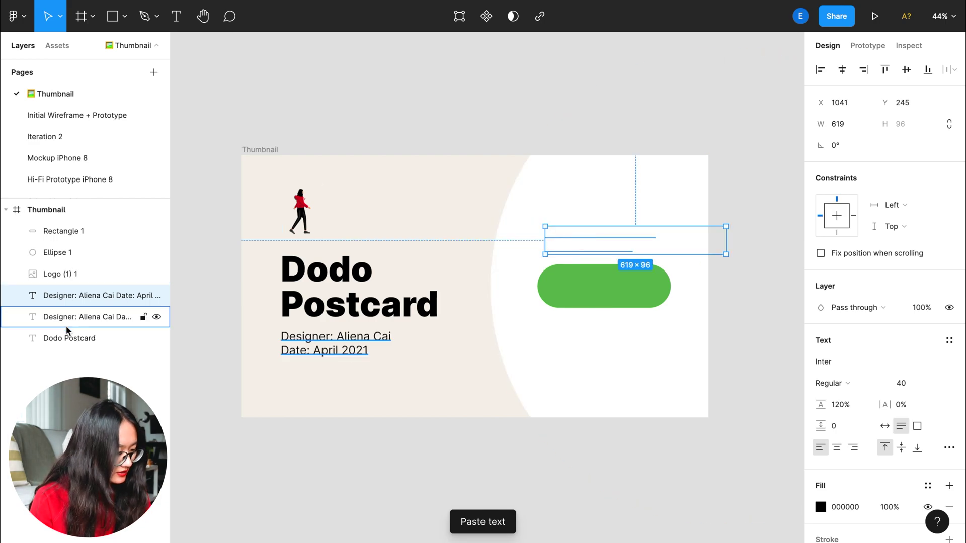
{"action": "left_click_drag", "start_coordinate": [68, 296], "coordinate": [67, 226]}
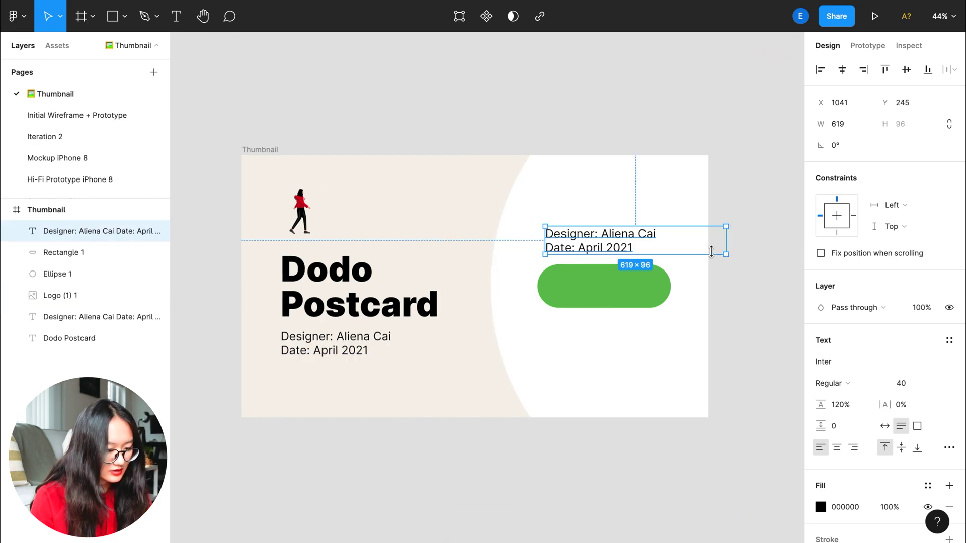
{"action": "type", "text": "Complet"}
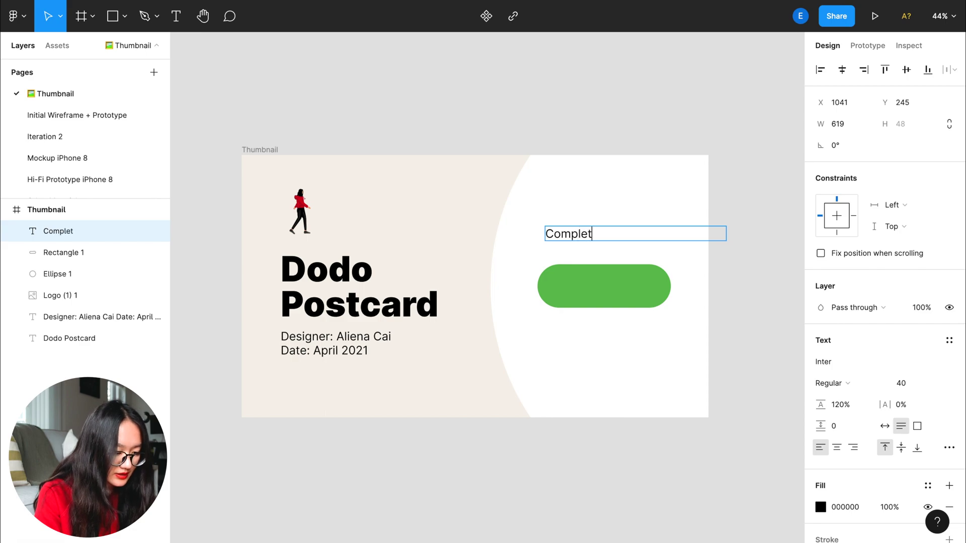
{"action": "type", "text": "ed"}
{"action": "left_click", "coordinate": [836, 447]}
{"action": "left_click", "coordinate": [696, 227]}
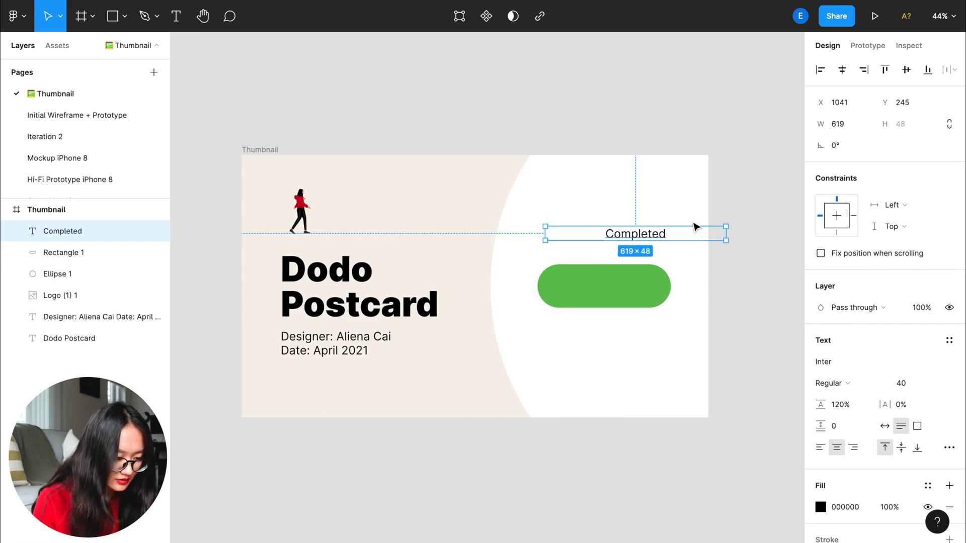
{"action": "mouse_move", "coordinate": [727, 234]}
{"action": "left_mouse_down"}
{"action": "mouse_move", "coordinate": [644, 234]}
{"action": "mouse_move", "coordinate": [610, 296]}
{"action": "mouse_move", "coordinate": [605, 289]}
{"action": "left_mouse_up"}
{"action": "scroll", "coordinate": [605, 289], "scroll_direction": "up", "scroll_amount": 5}
{"action": "scroll", "coordinate": [605, 289], "scroll_direction": "up", "scroll_amount": 5}
{"action": "scroll", "coordinate": [868, 377], "scroll_direction": "down", "scroll_amount": 1}
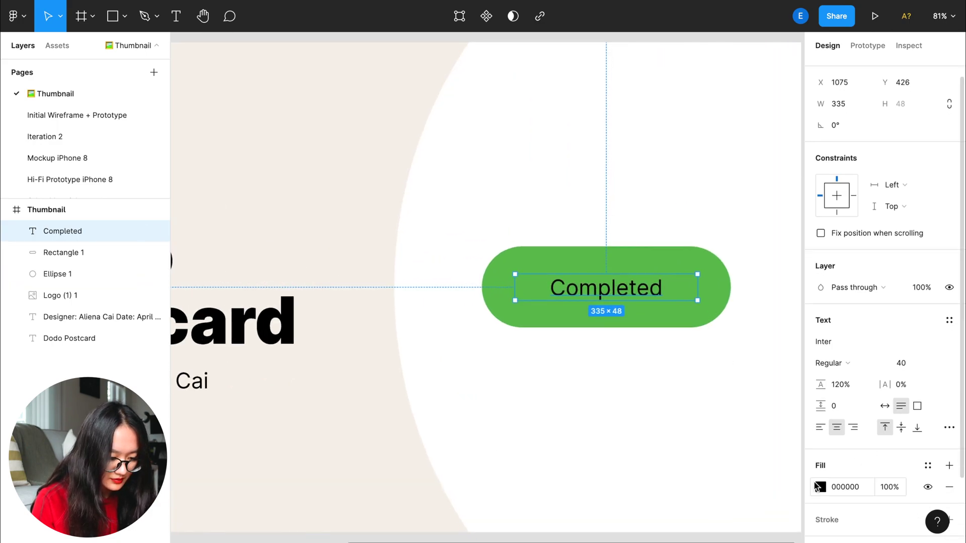
Step: Style the Completed label white FFFFFF, size 50, Bold
{"action": "left_click", "coordinate": [820, 487]}
{"action": "left_click", "coordinate": [647, 218]}
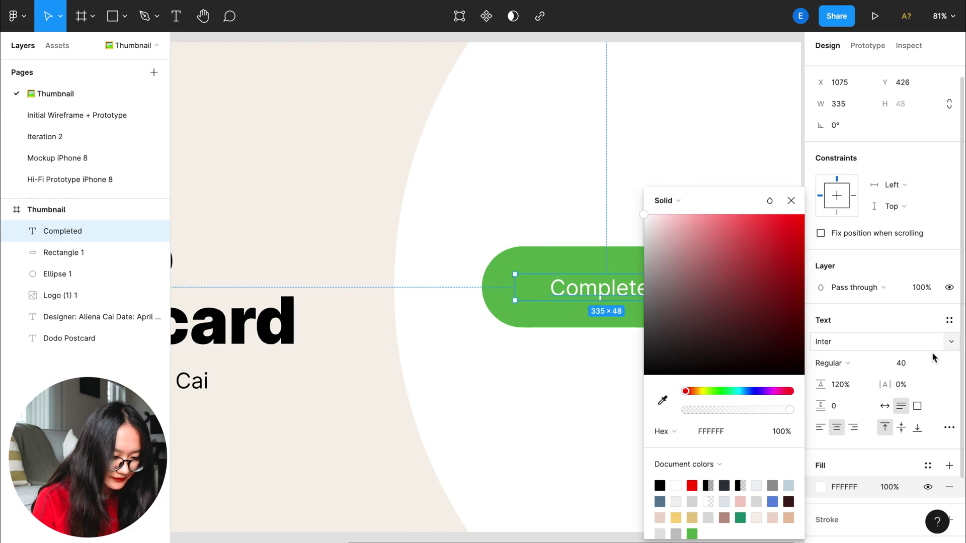
{"action": "left_click", "coordinate": [905, 363]}
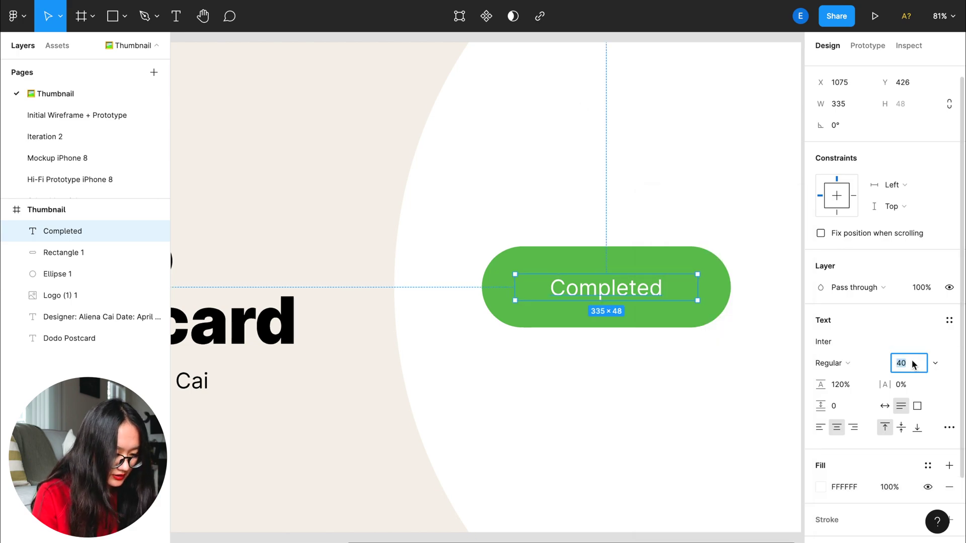
{"action": "type", "text": "50"}
{"action": "key", "text": "Return"}
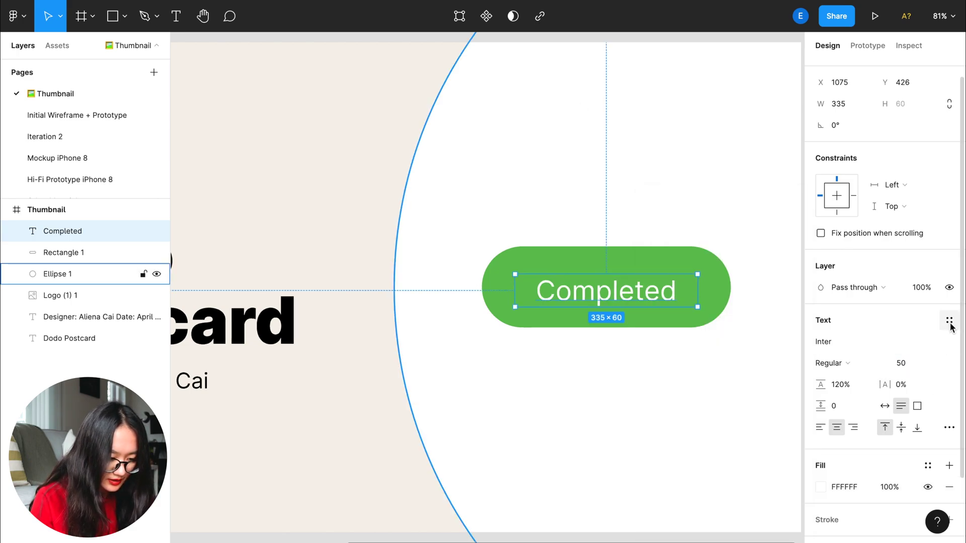
{"action": "left_click", "coordinate": [833, 363]}
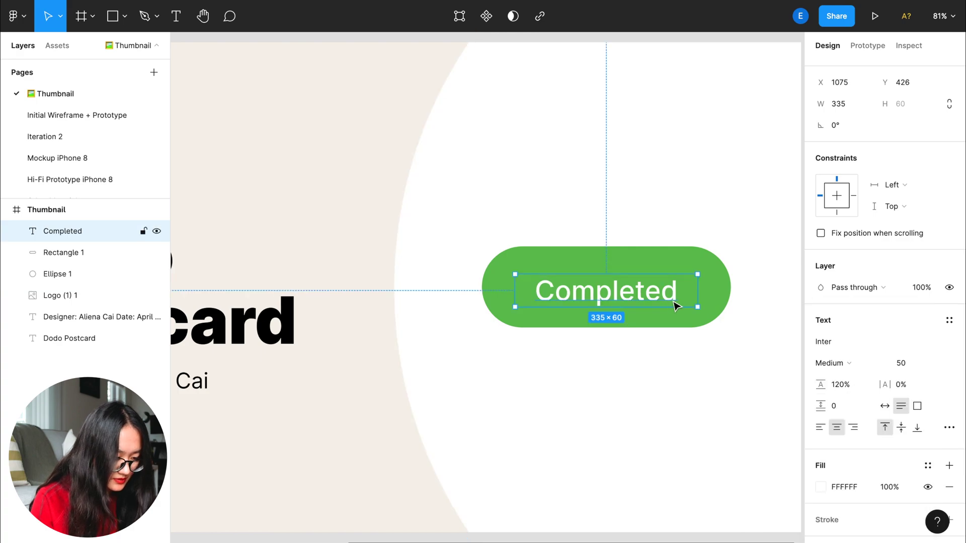
{"action": "left_click", "coordinate": [832, 363]}
{"action": "left_click", "coordinate": [842, 397]}
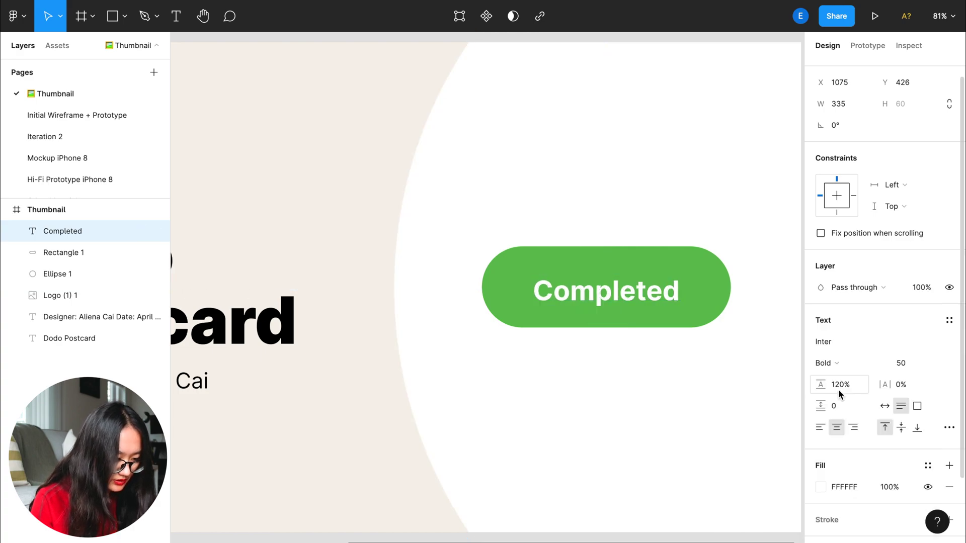
Step: Vertically centre the label and the green pill with each other
{"action": "mouse_move", "coordinate": [605, 291]}
{"action": "left_click", "coordinate": [633, 272], "text": "shift"}
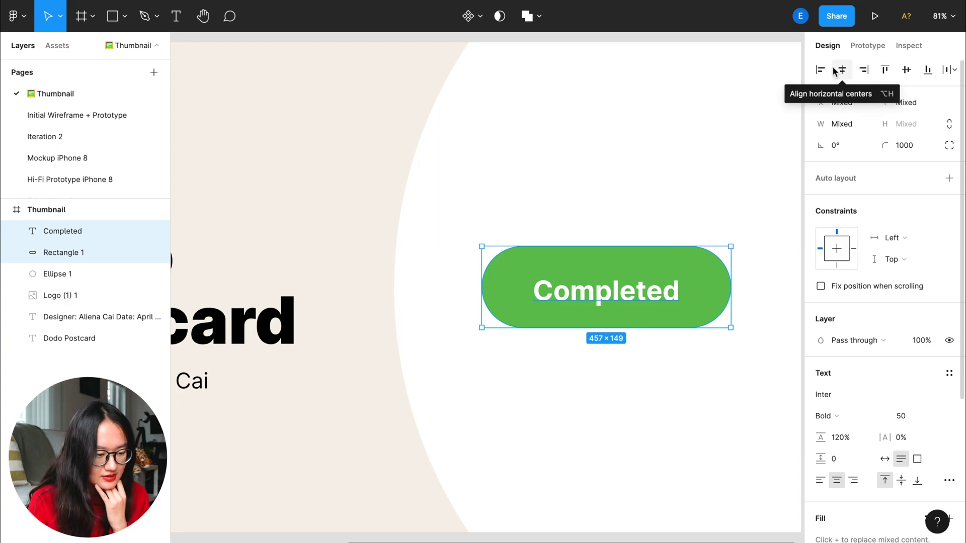
{"action": "left_click", "coordinate": [906, 70]}
{"action": "scroll", "coordinate": [611, 348], "scroll_direction": "down", "scroll_amount": 5}
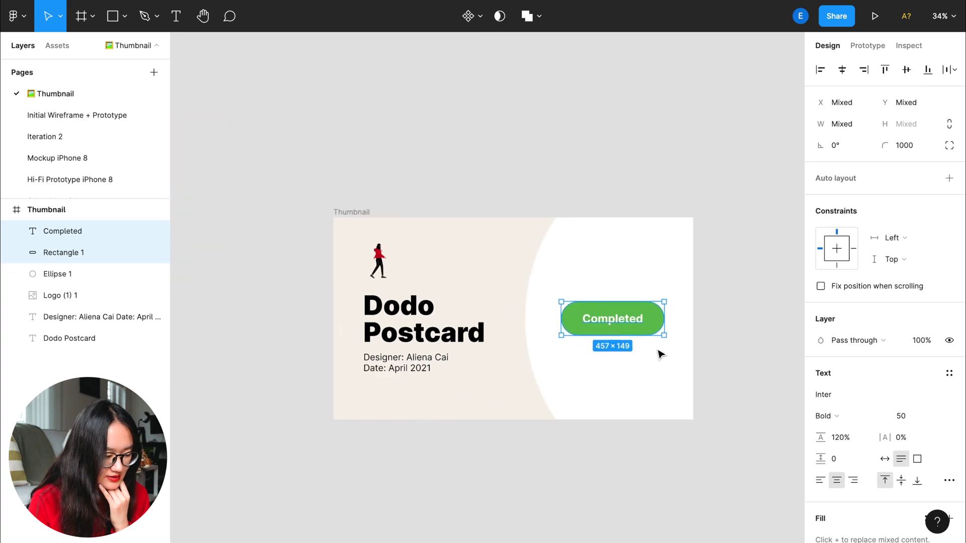
{"action": "left_click", "coordinate": [730, 360]}
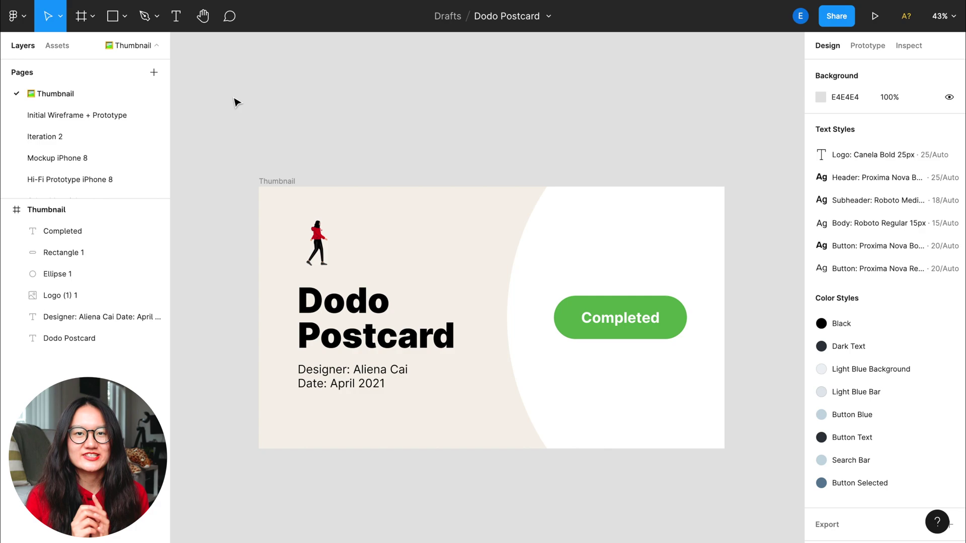
Step: Make the Thumbnail card the Dodo Postcard file's cover image via 'Set as thumbnail'
{"action": "left_click", "coordinate": [277, 181]}
{"action": "right_click", "coordinate": [279, 183]}
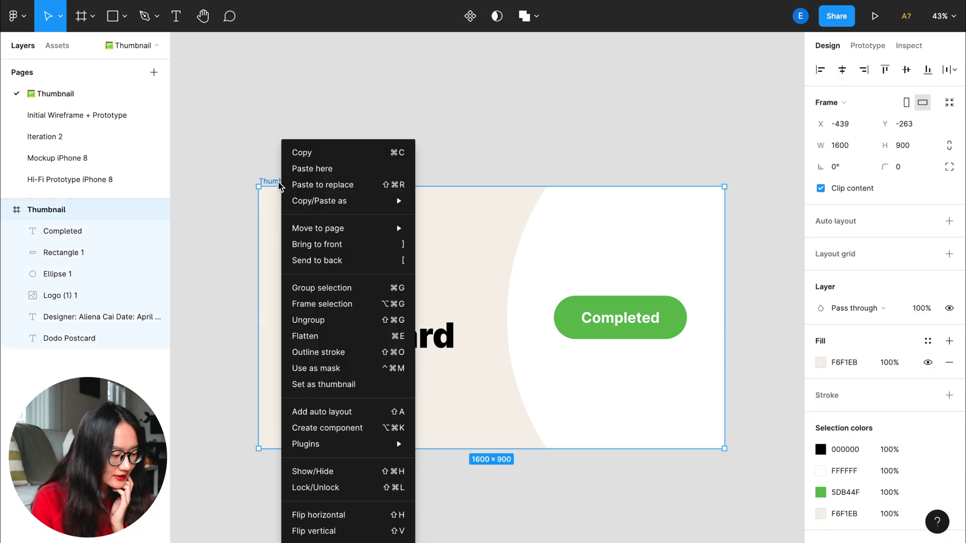
{"action": "left_click", "coordinate": [359, 387]}
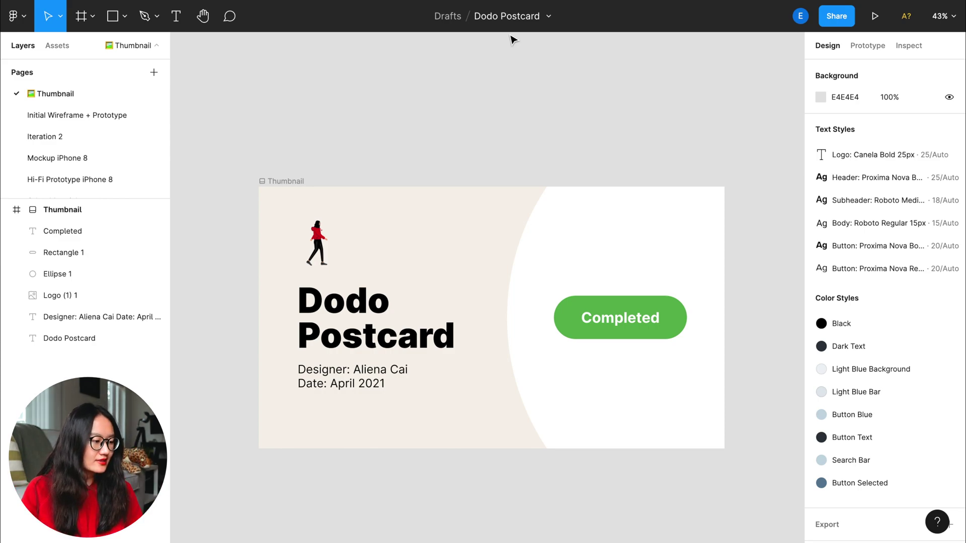
{"action": "scroll", "coordinate": [57, 122], "scroll_direction": "down", "scroll_amount": 3}
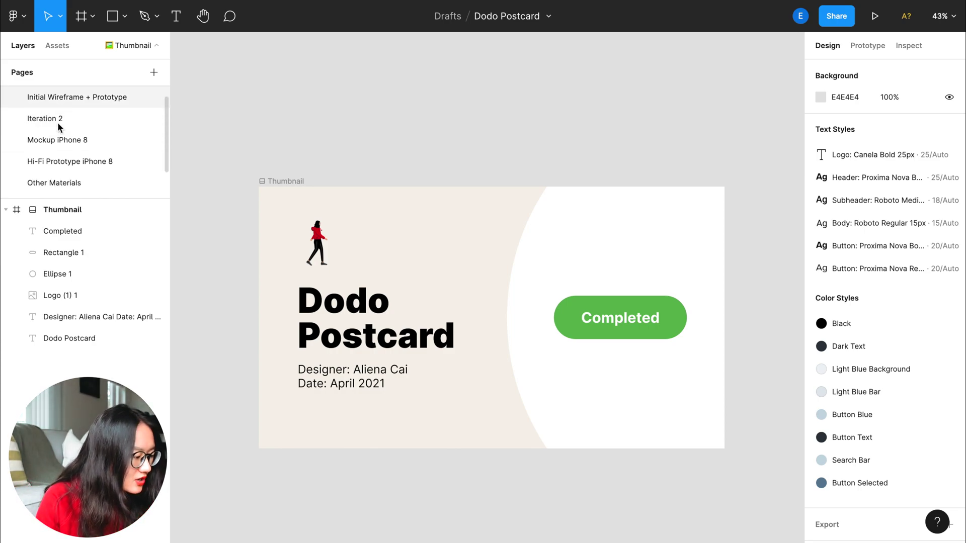
{"action": "scroll", "coordinate": [69, 179], "scroll_direction": "up", "scroll_amount": 2}
{"action": "scroll", "coordinate": [68, 179], "scroll_direction": "up", "scroll_amount": 1}
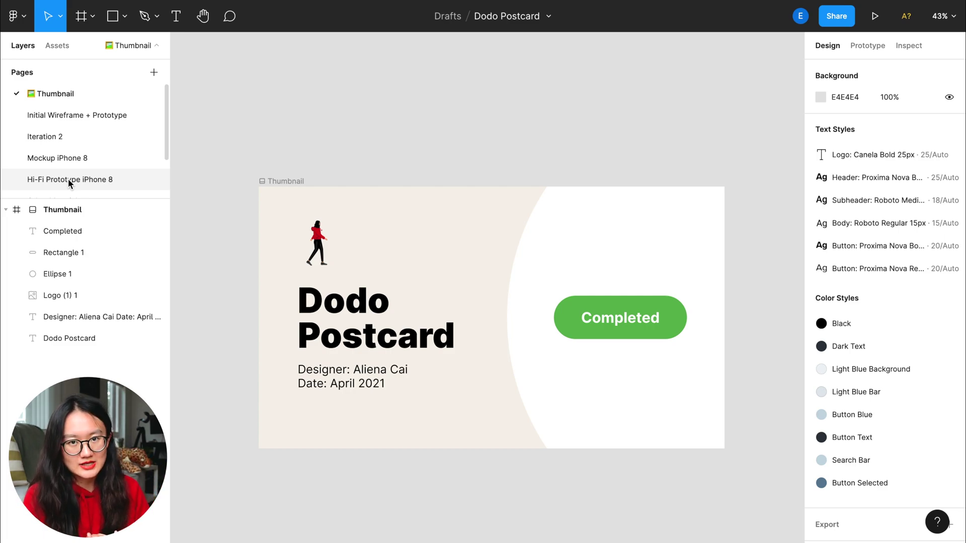
{"action": "scroll", "coordinate": [70, 178], "scroll_direction": "down", "scroll_amount": 1}
Step: Move the Hi-Fi Prototype iPhone 8 page up directly below Thumbnail
{"action": "left_click", "coordinate": [70, 177]}
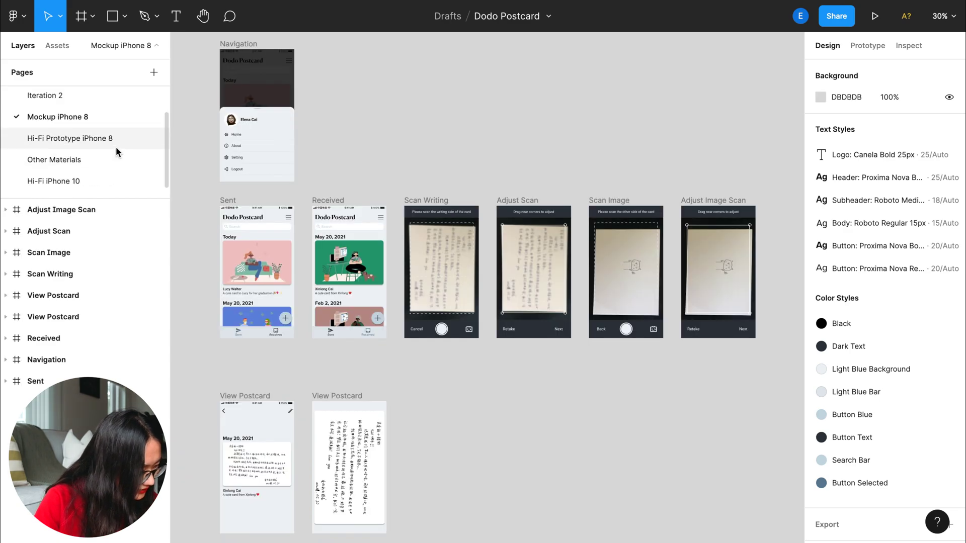
{"action": "left_click", "coordinate": [115, 143]}
{"action": "scroll", "coordinate": [71, 110], "scroll_direction": "up", "scroll_amount": 2}
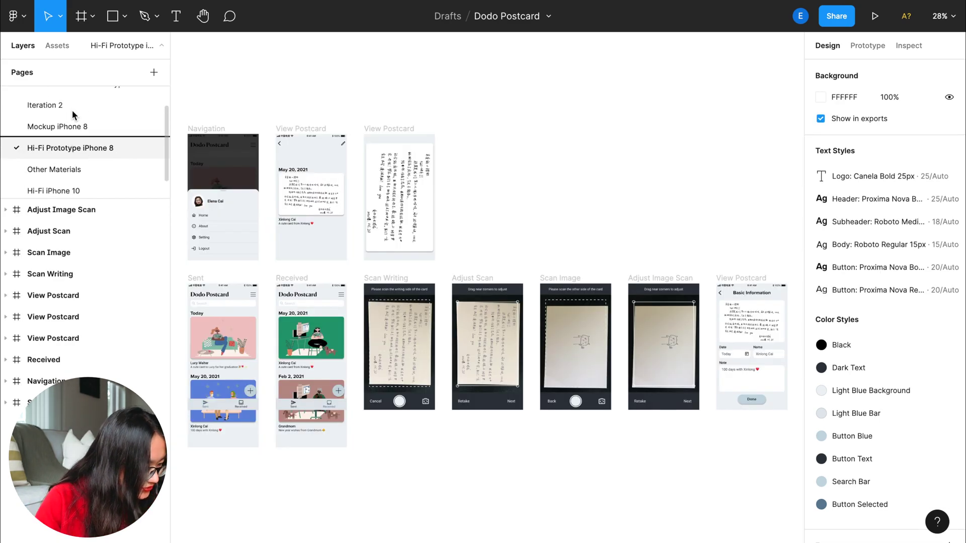
{"action": "left_click_drag", "start_coordinate": [72, 111], "coordinate": [71, 107]}
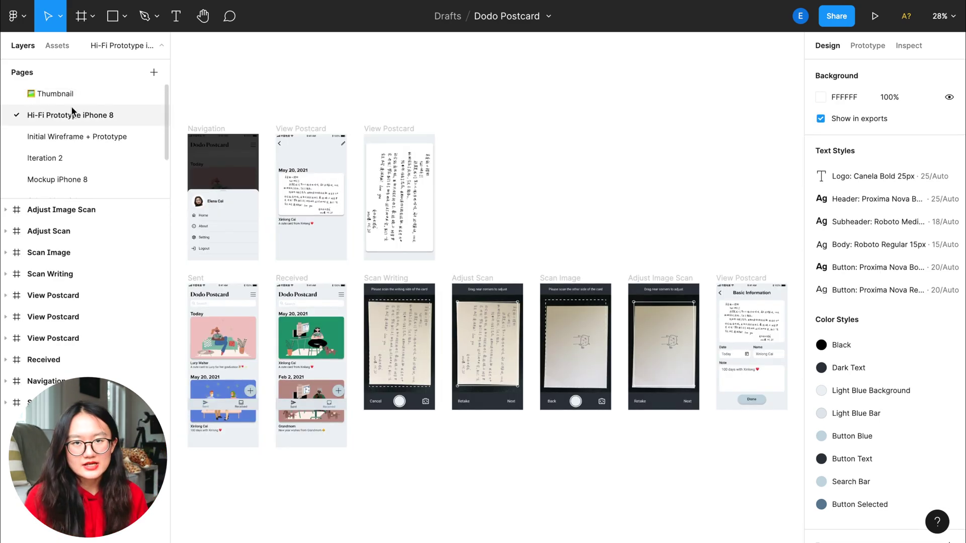
{"action": "double_click", "coordinate": [73, 115]}
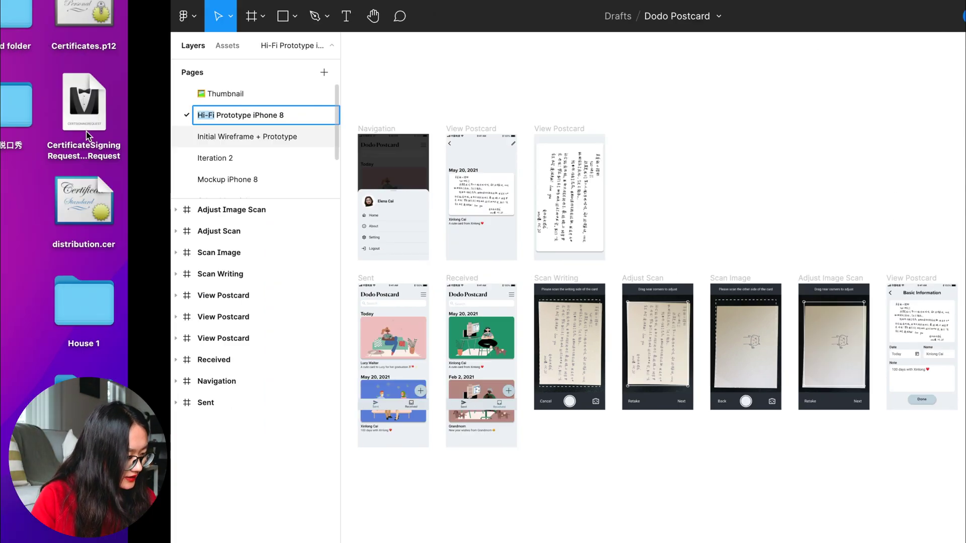
Step: Rename the page to the phone emoji plus 'Prototype (iPhone) V1.0', using Notion's emoji
{"action": "key", "text": "super+Tab"}
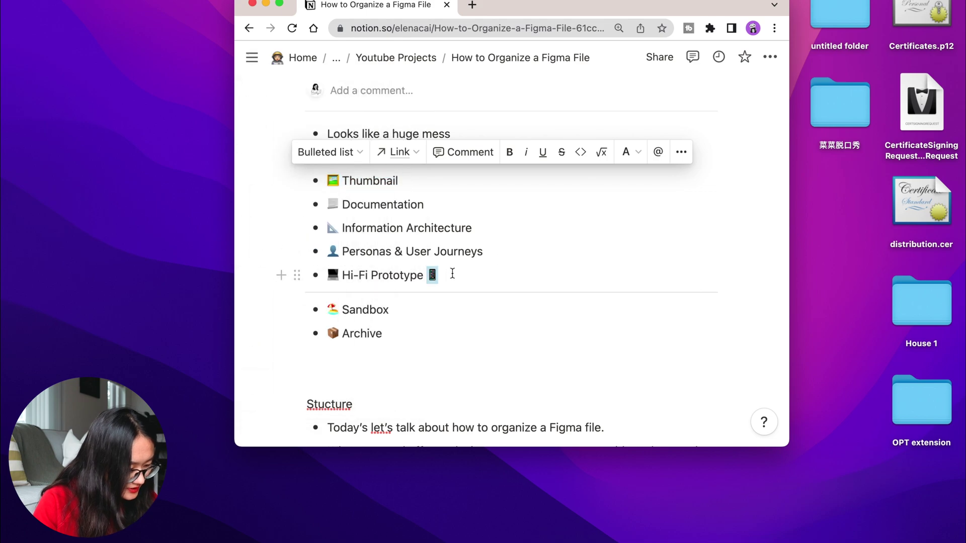
{"action": "double_click", "coordinate": [432, 274]}
{"action": "key", "text": "super+c"}
{"action": "key", "text": "super+Tab"}
{"action": "double_click", "coordinate": [47, 114]}
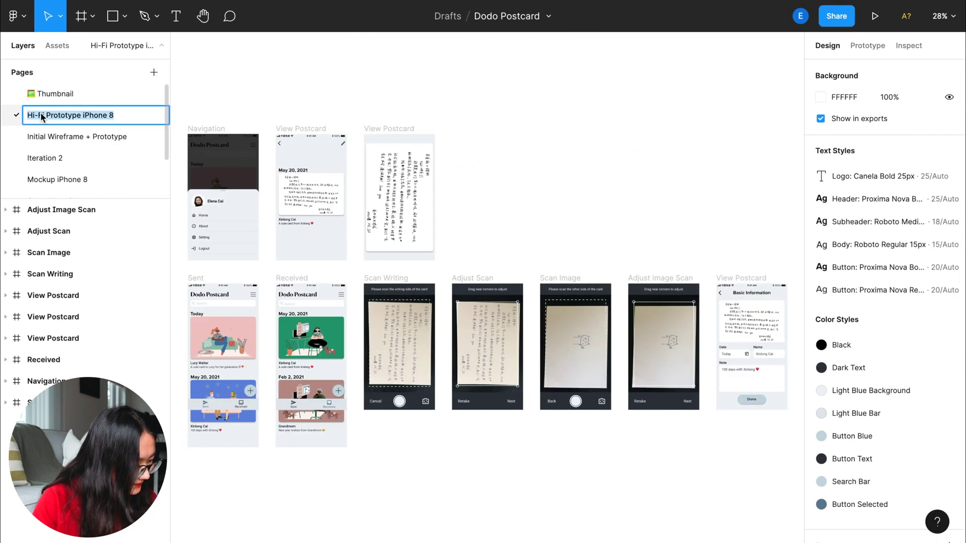
{"action": "left_click_drag", "start_coordinate": [45, 114], "coordinate": [25, 116]}
{"action": "key", "text": "super+v"}
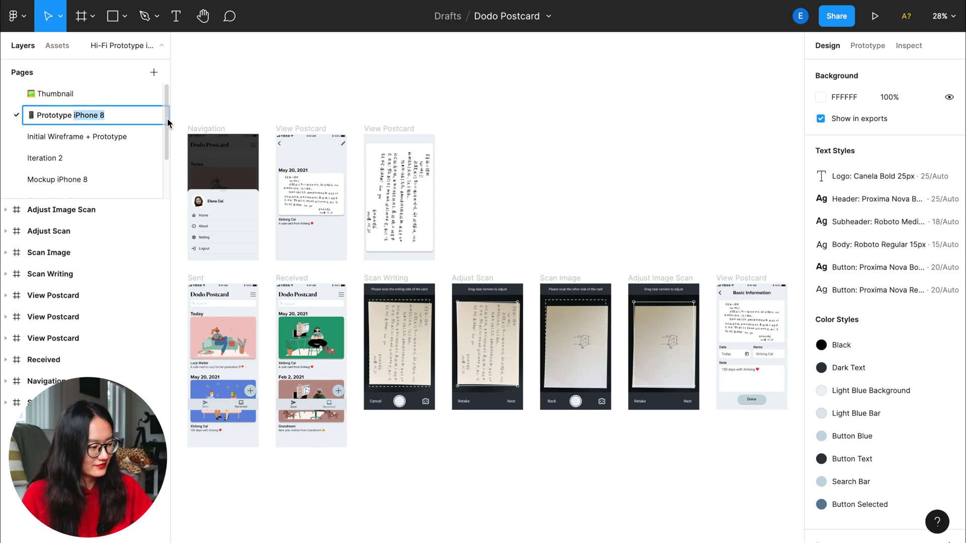
{"action": "type", "text": "V"}
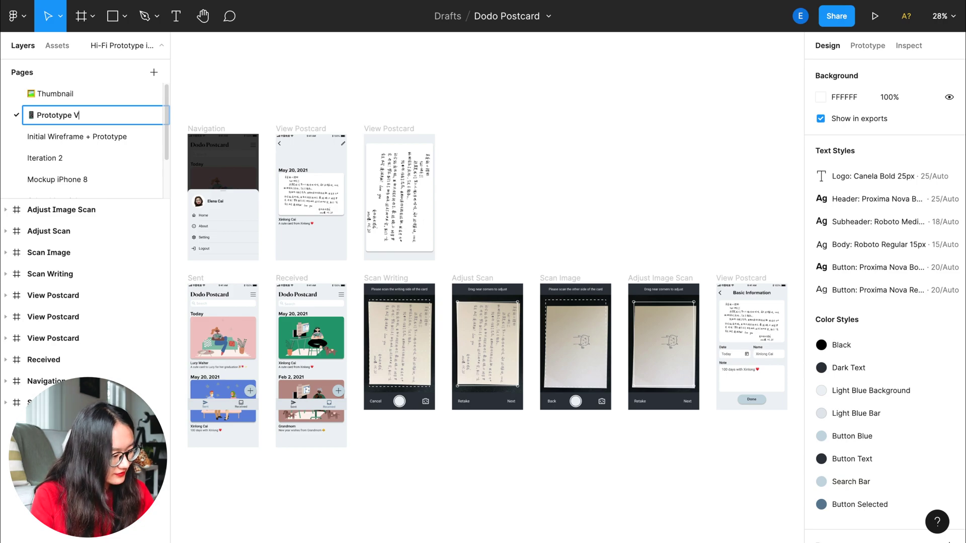
{"action": "type", "text": "1.0"}
{"action": "key", "text": "Left"}
{"action": "key", "text": "Left"}
{"action": "key", "text": "Left"}
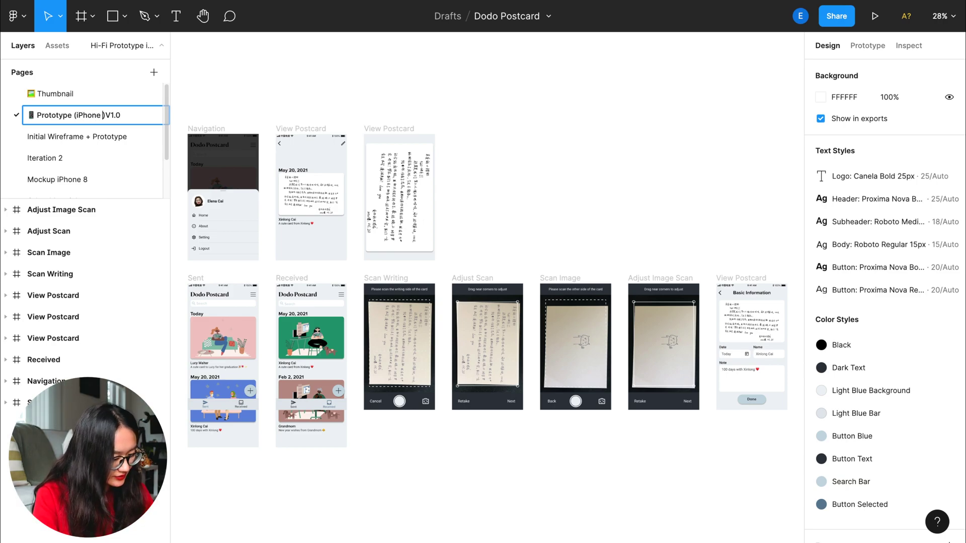
Step: Move the Navigation frame and both View Postcard frames below the main row
{"action": "key", "text": "Return"}
{"action": "scroll", "coordinate": [378, 96], "scroll_direction": "down", "scroll_amount": 1}
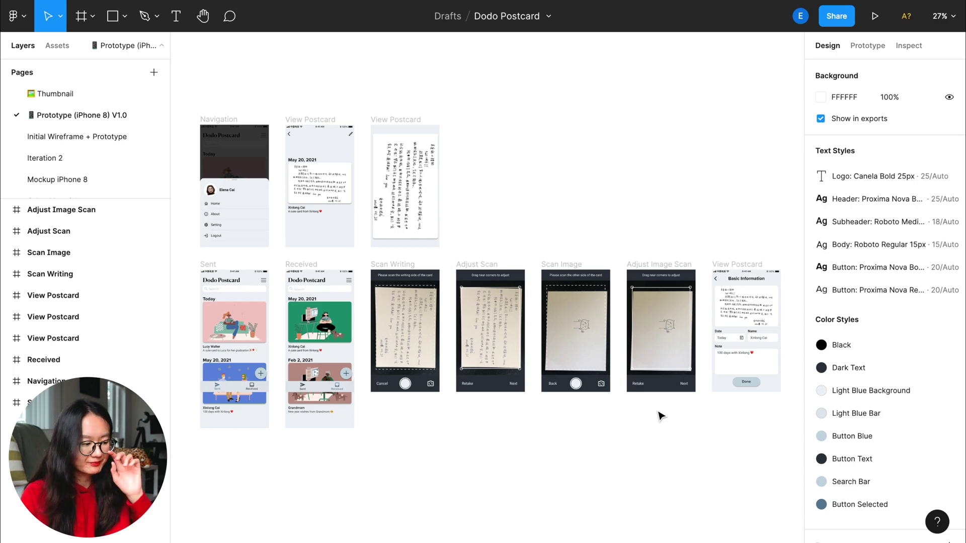
{"action": "left_click", "coordinate": [405, 185]}
{"action": "scroll", "coordinate": [405, 185], "scroll_direction": "up", "scroll_amount": 1}
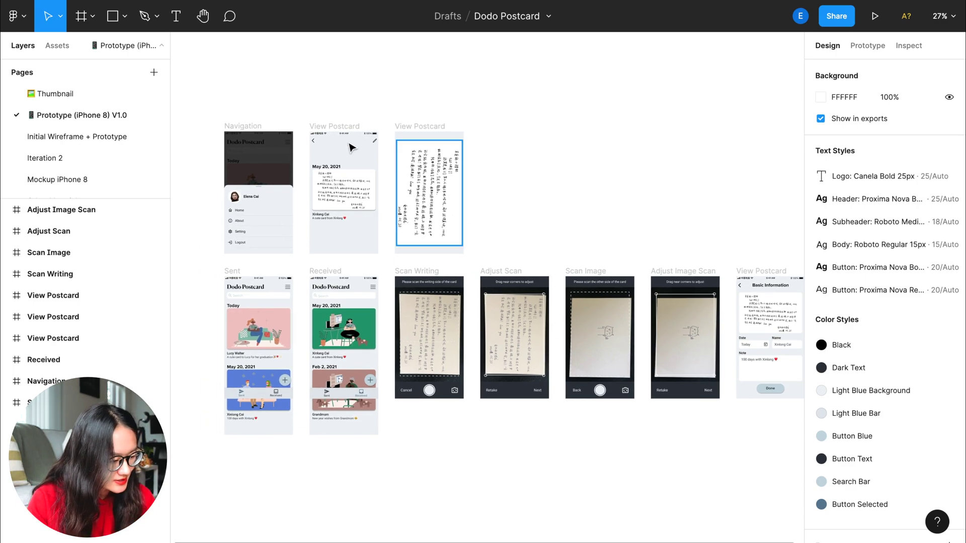
{"action": "left_click", "coordinate": [219, 65]}
{"action": "scroll", "coordinate": [227, 76], "scroll_direction": "down", "scroll_amount": 1}
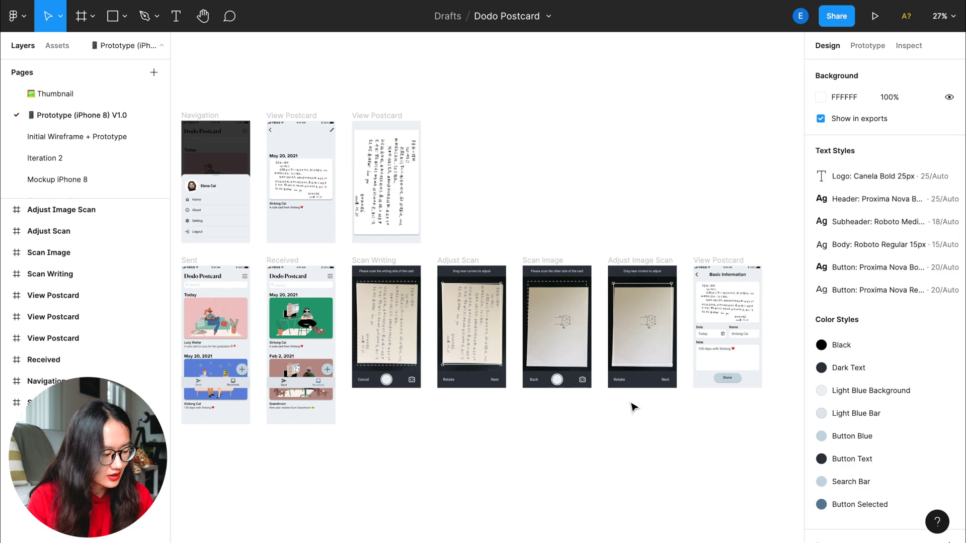
{"action": "scroll", "coordinate": [633, 407], "scroll_direction": "left", "scroll_amount": 2}
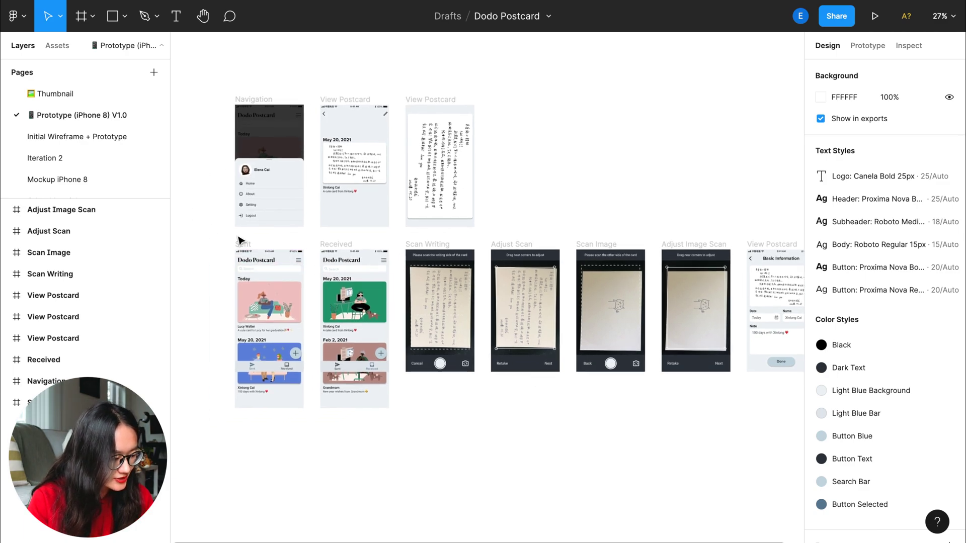
{"action": "scroll", "coordinate": [240, 240], "scroll_direction": "down", "scroll_amount": 2}
{"action": "left_click", "coordinate": [311, 112]}
{"action": "left_click", "coordinate": [377, 112], "text": "shift"}
{"action": "left_click", "coordinate": [442, 112], "text": "shift"}
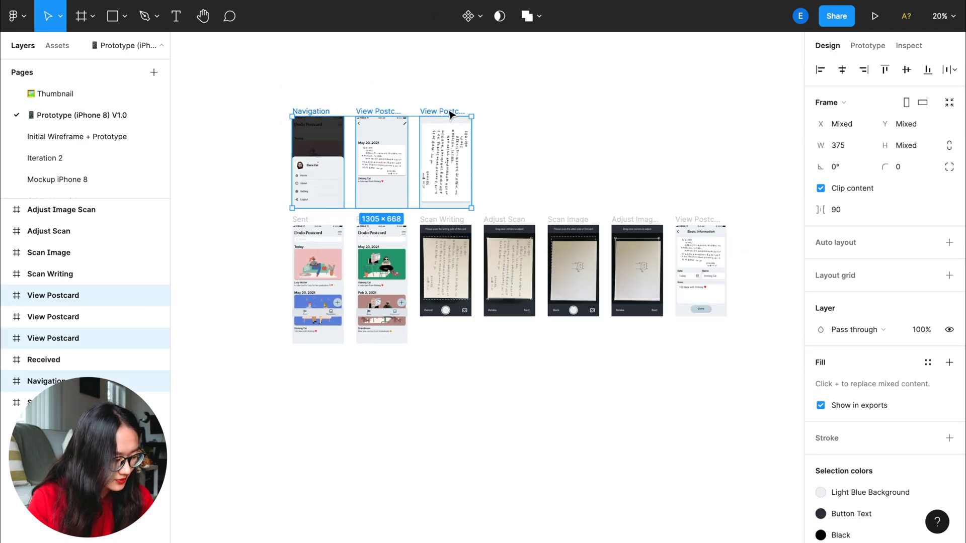
{"action": "left_click_drag", "start_coordinate": [450, 121], "coordinate": [464, 370]}
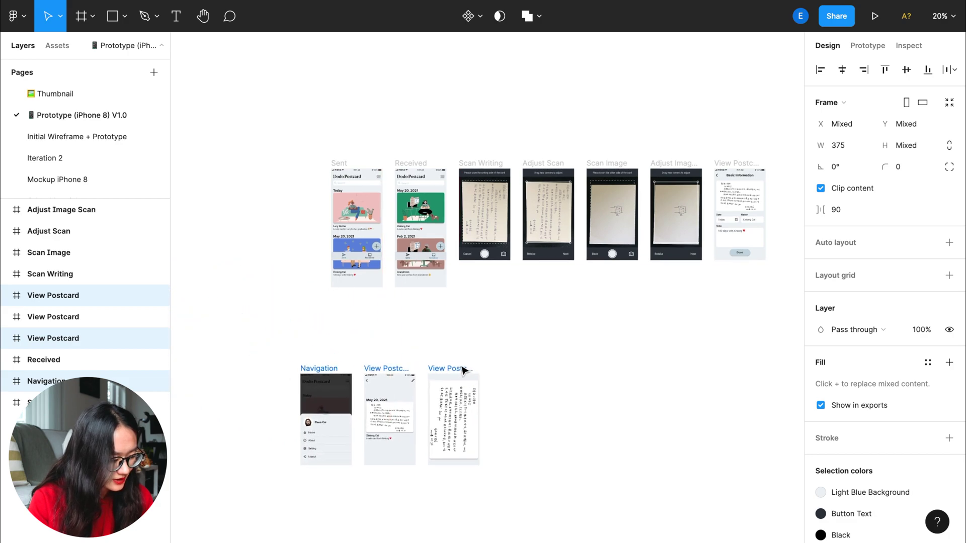
{"action": "left_click_drag", "start_coordinate": [464, 370], "coordinate": [495, 357]}
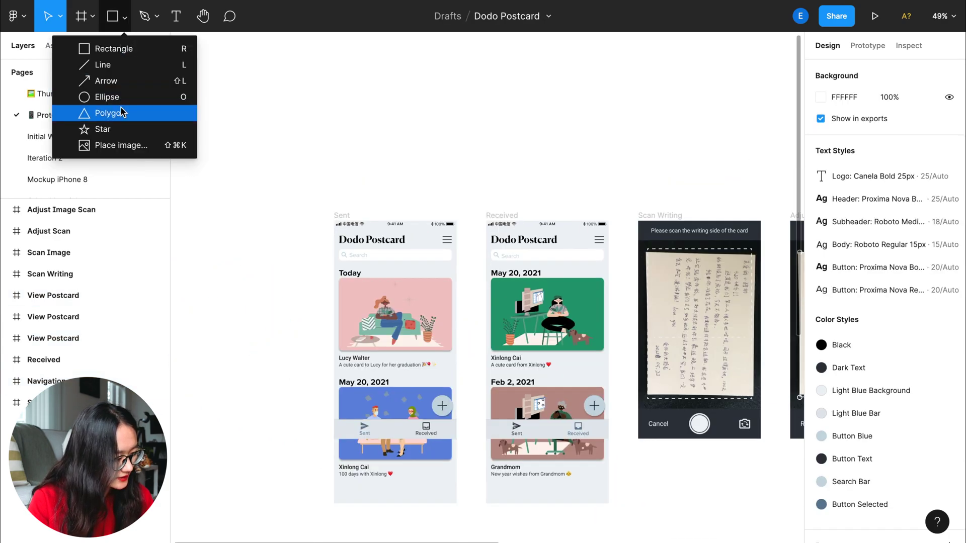
Step: Draw a triangle above the Sent screen and round its two bottom corners to radius 1000
{"action": "left_click", "coordinate": [123, 113]}
{"action": "left_click_drag", "start_coordinate": [363, 107], "coordinate": [430, 181]}
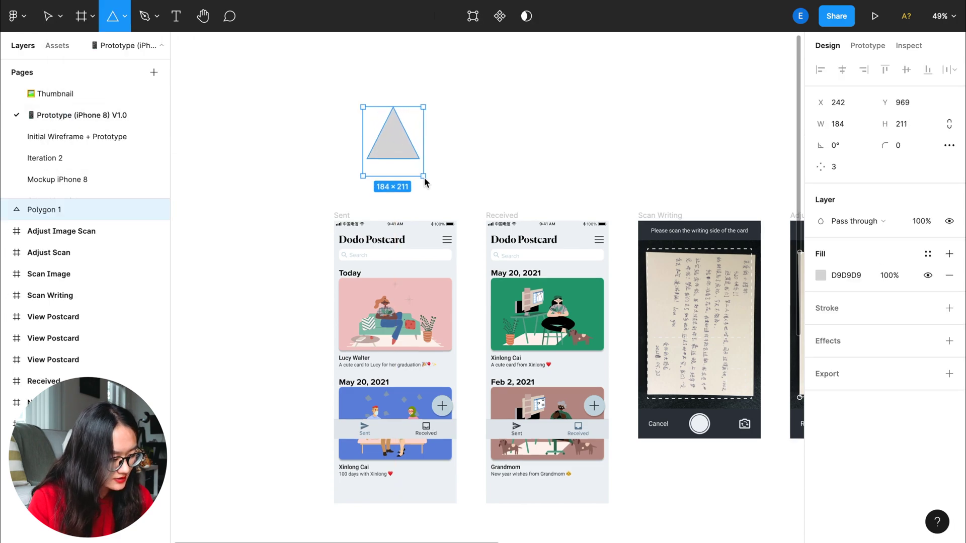
{"action": "double_click", "coordinate": [398, 150]}
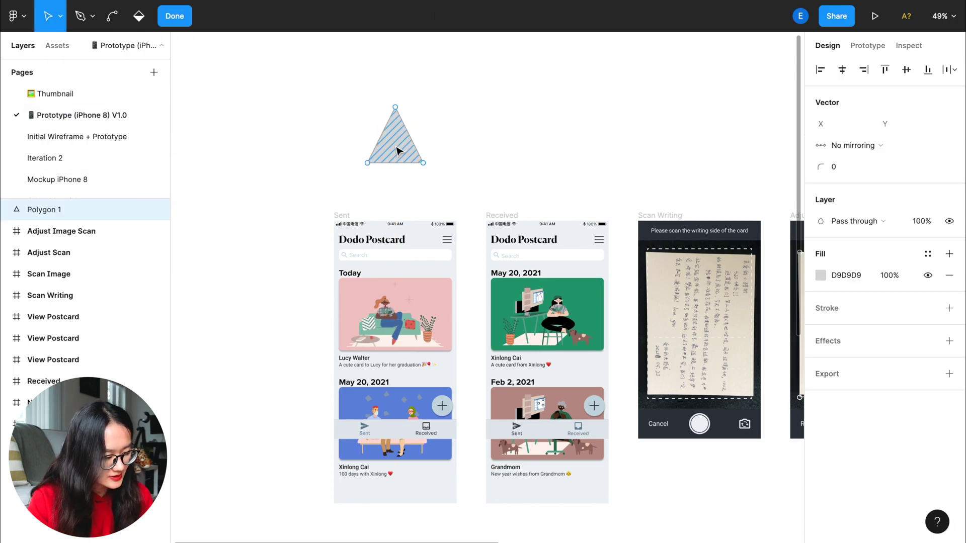
{"action": "left_click", "coordinate": [368, 163]}
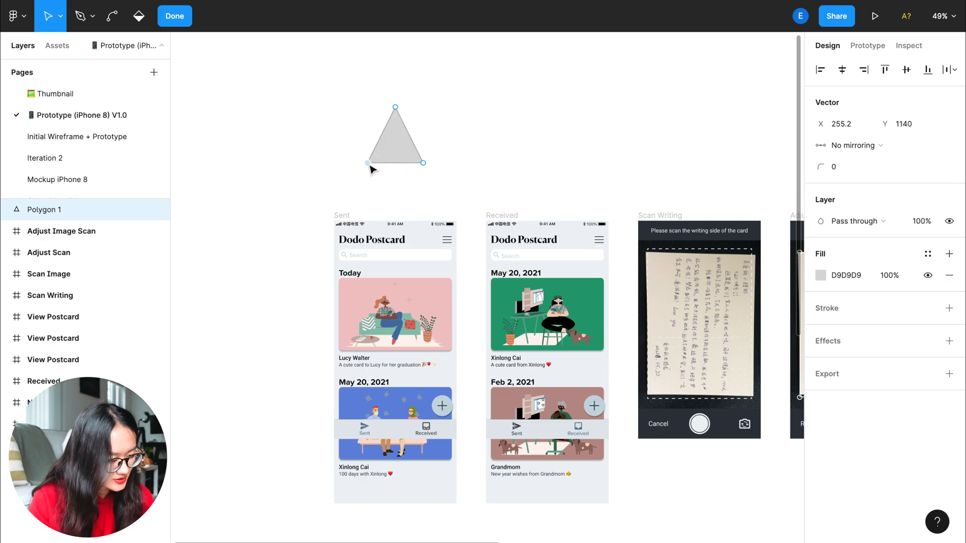
{"action": "left_click", "coordinate": [423, 163], "text": "shift"}
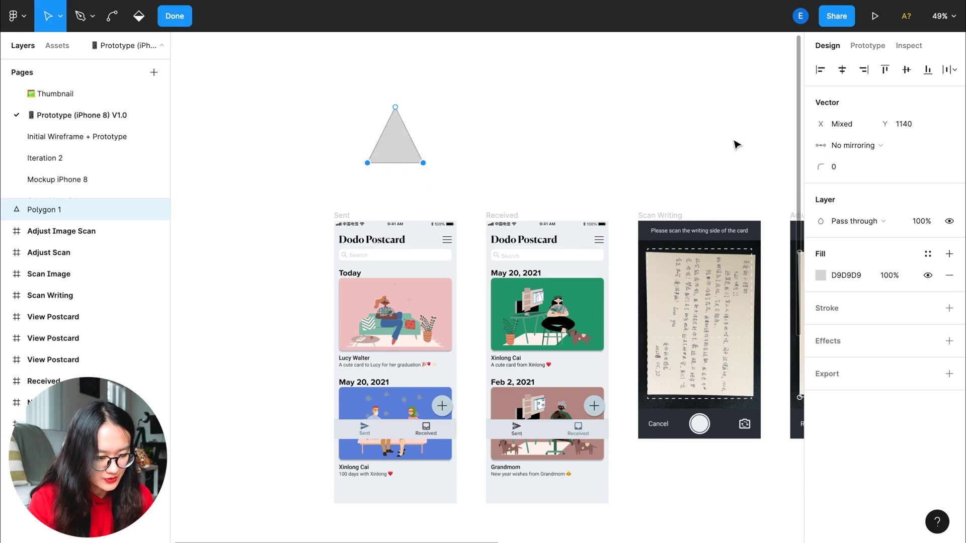
{"action": "left_click", "coordinate": [840, 167]}
{"action": "type", "text": "1000"}
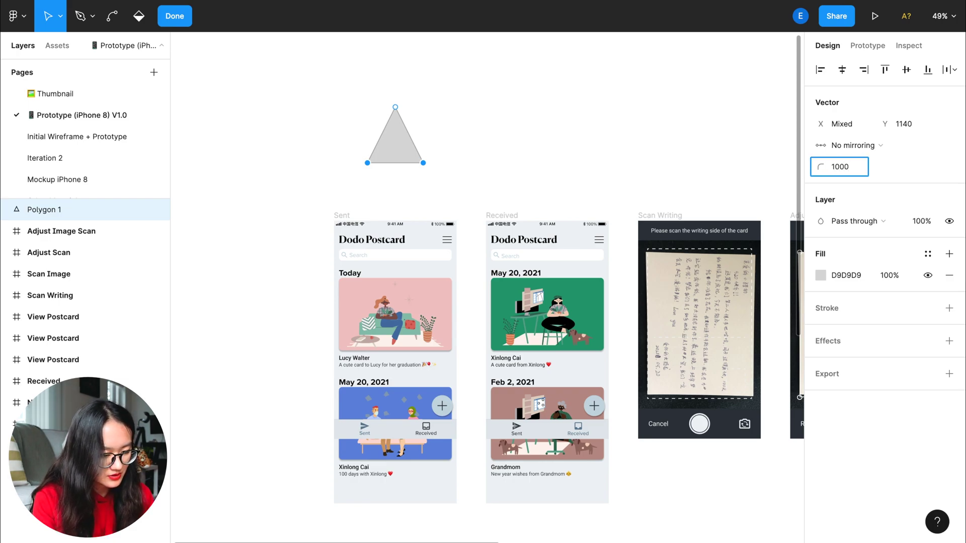
{"action": "key", "text": "Return"}
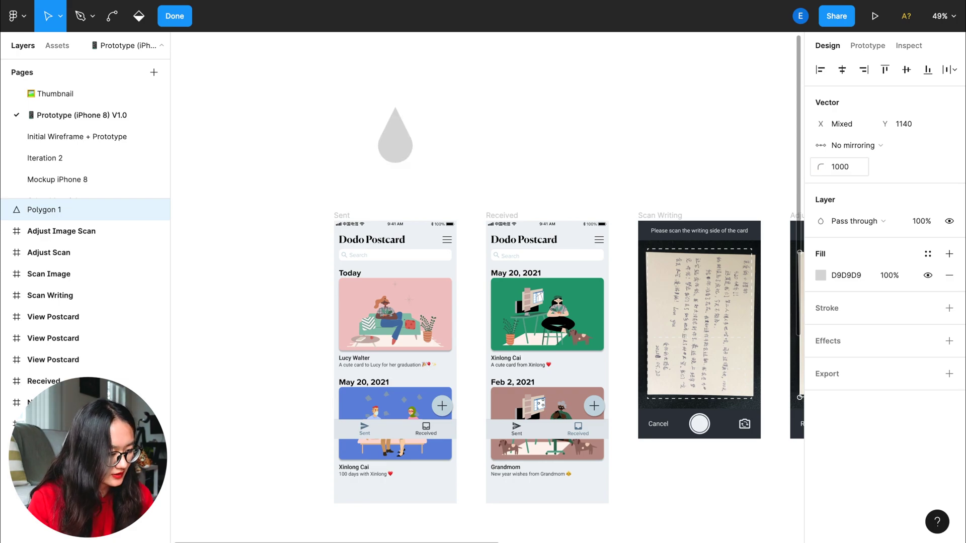
{"action": "left_click", "coordinate": [490, 158]}
{"action": "key", "text": "Return"}
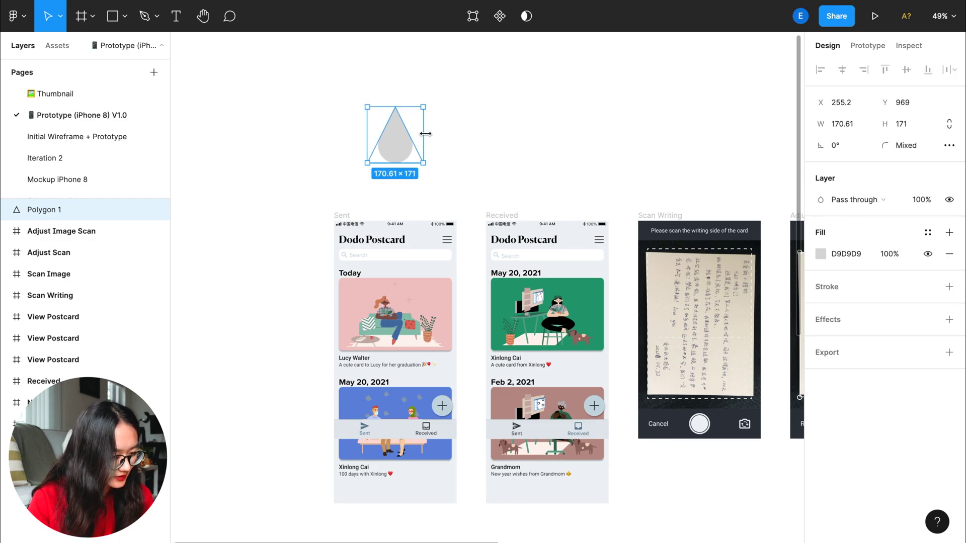
Step: Resize the rounded drop shape larger with its handles
{"action": "mouse_move", "coordinate": [425, 135]}
{"action": "left_mouse_down"}
{"action": "mouse_move", "coordinate": [451, 134]}
{"action": "mouse_move", "coordinate": [428, 55]}
{"action": "left_mouse_up"}
{"action": "left_click_drag", "start_coordinate": [367, 110], "coordinate": [322, 113]}
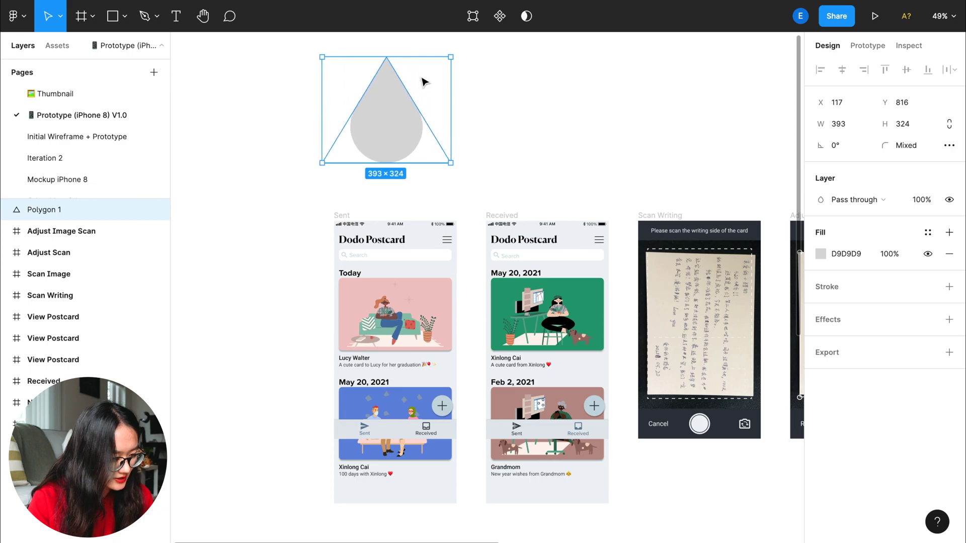
{"action": "left_click_drag", "start_coordinate": [416, 57], "coordinate": [416, 68]}
{"action": "left_click_drag", "start_coordinate": [323, 131], "coordinate": [327, 132]}
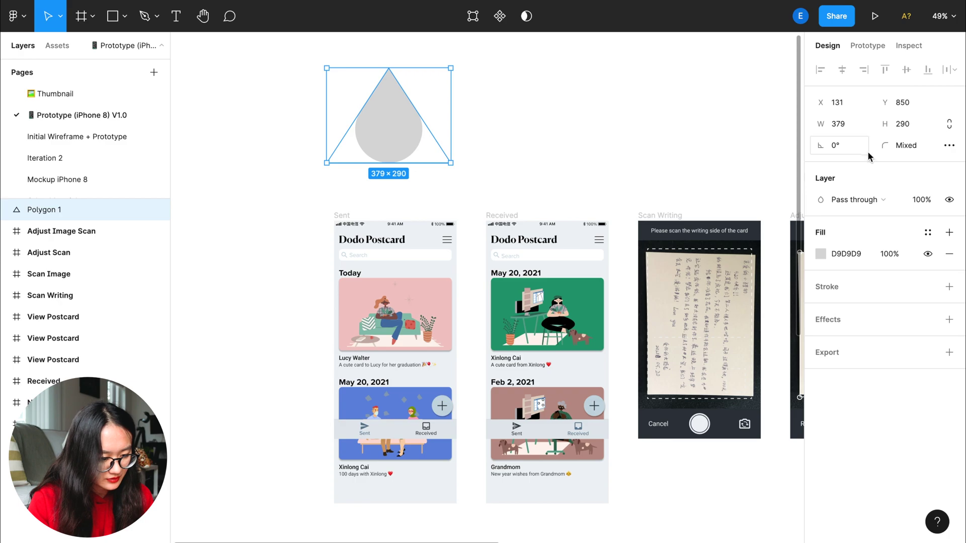
Step: Rotate the drop 180° into a downward pin and position it above the Sent screen
{"action": "left_click", "coordinate": [837, 144]}
{"action": "type", "text": "180"}
{"action": "key", "text": "Return"}
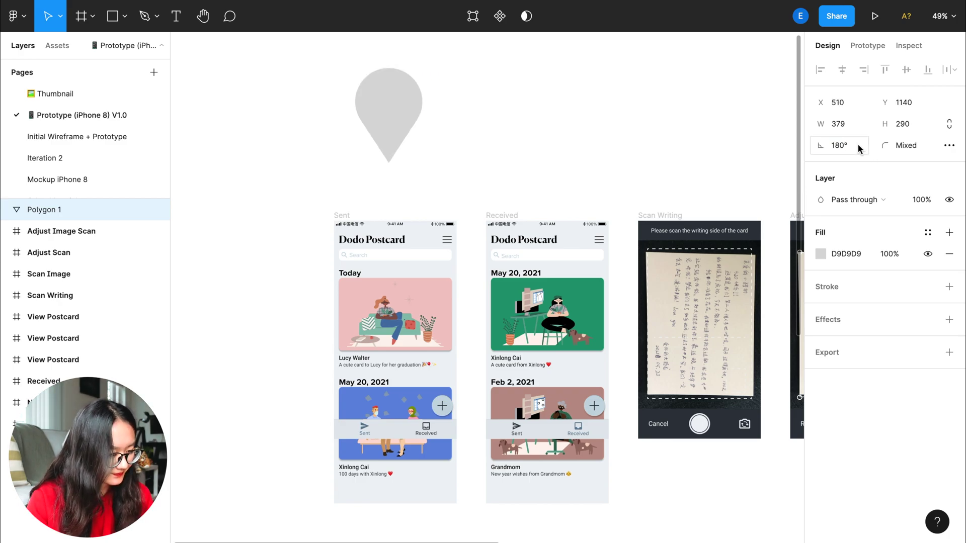
{"action": "left_click", "coordinate": [543, 166]}
{"action": "left_click", "coordinate": [412, 129]}
{"action": "left_click_drag", "start_coordinate": [411, 128], "coordinate": [407, 132]}
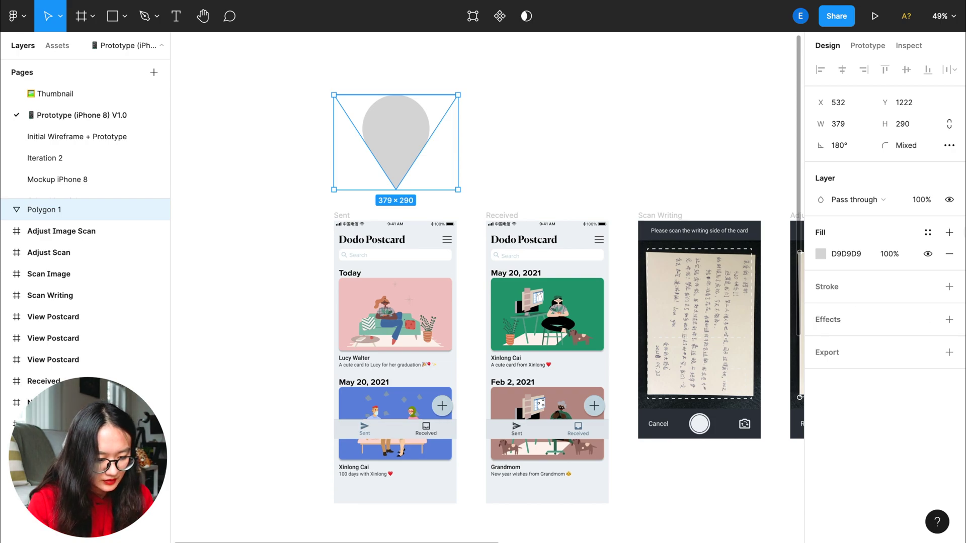
{"action": "left_click", "coordinate": [927, 233]}
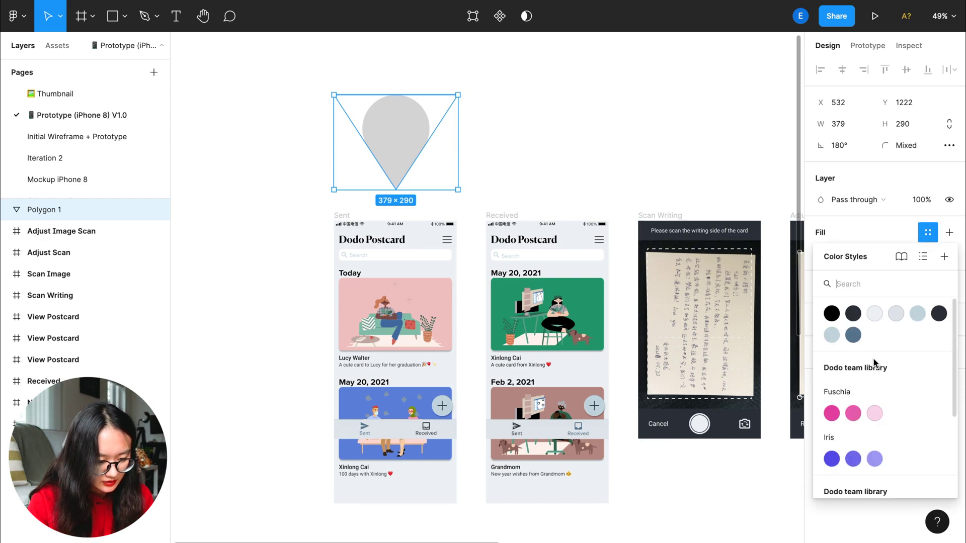
Step: Fill the pin with Light Blue Bar and center a bold START label on it
{"action": "left_click", "coordinate": [895, 313]}
{"action": "left_click", "coordinate": [559, 98]}
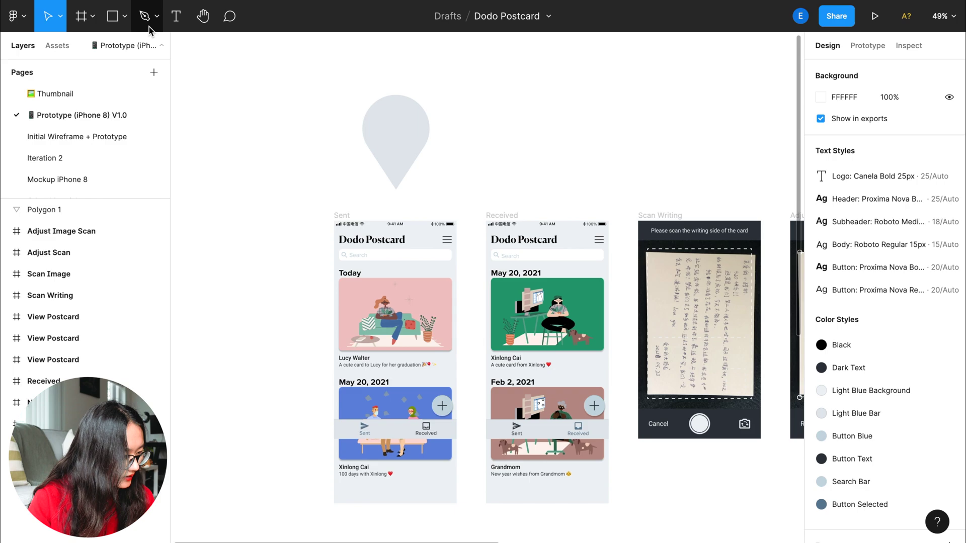
{"action": "left_click", "coordinate": [175, 16]}
{"action": "left_click", "coordinate": [385, 135]}
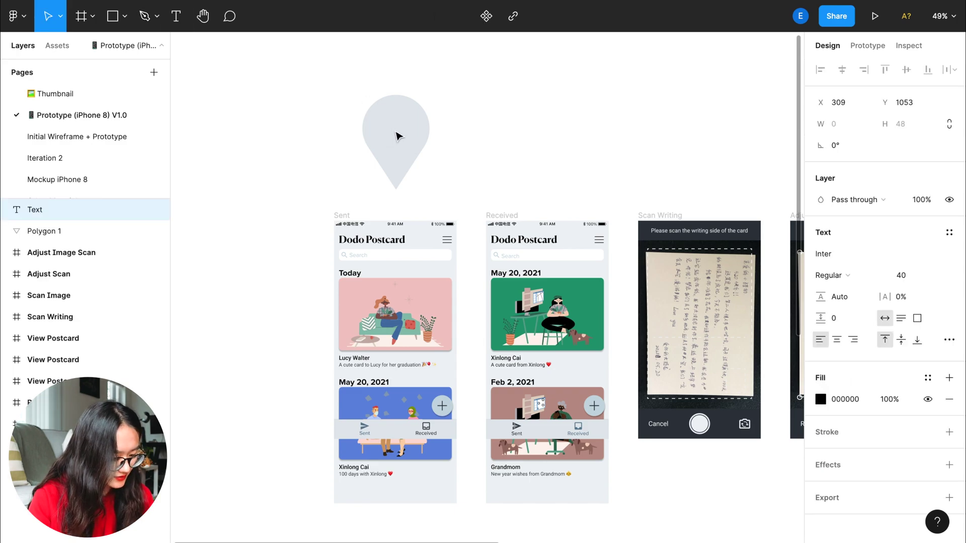
{"action": "type", "text": "START"}
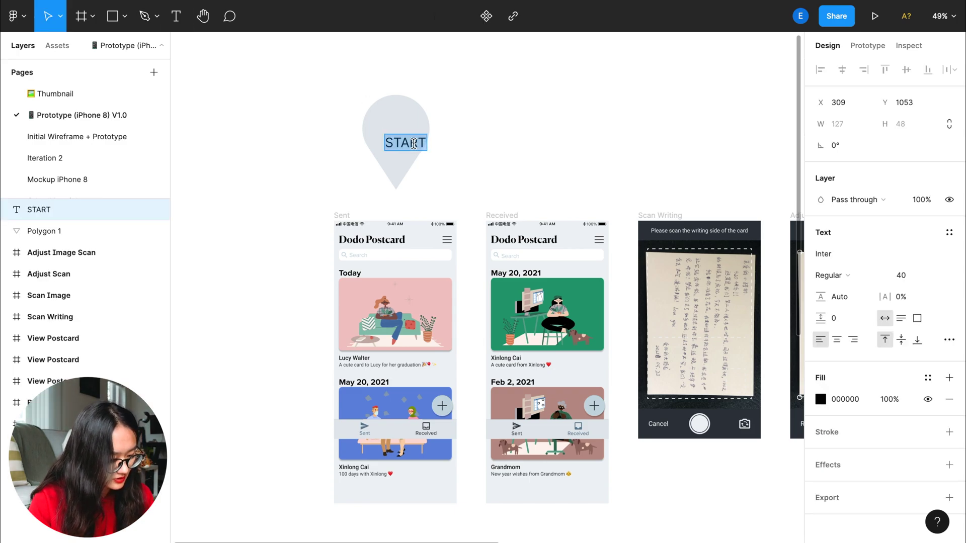
{"action": "key", "text": "ctrl+b"}
{"action": "key", "text": "Escape"}
{"action": "left_click_drag", "start_coordinate": [402, 143], "coordinate": [393, 136]}
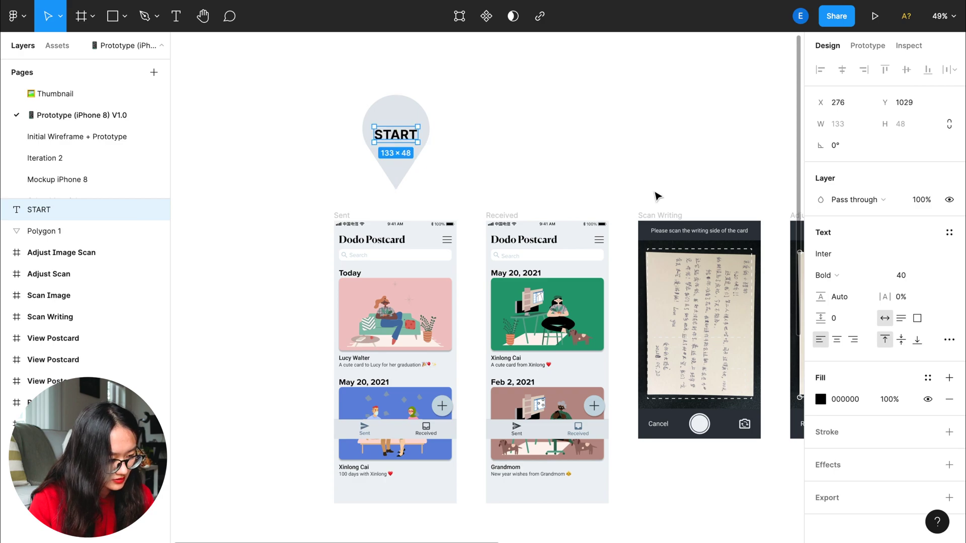
Step: Color the START label with the Button Selected style
{"action": "left_click", "coordinate": [547, 150]}
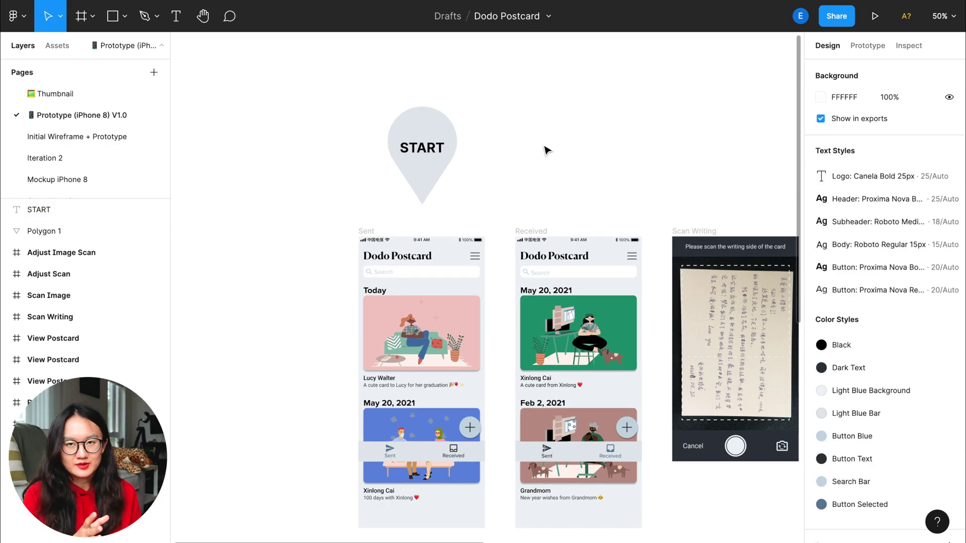
{"action": "left_click", "coordinate": [421, 150]}
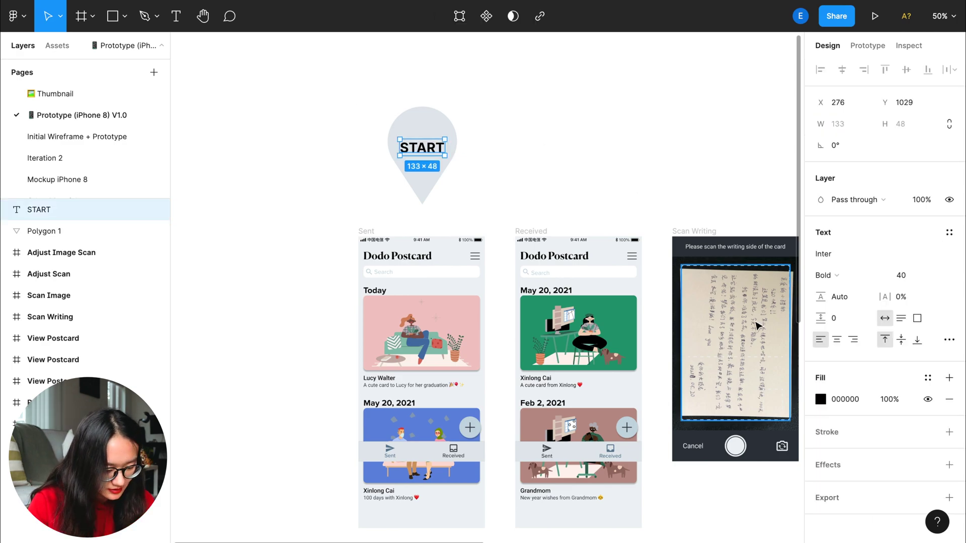
{"action": "left_click", "coordinate": [923, 387]}
{"action": "left_click", "coordinate": [853, 384]}
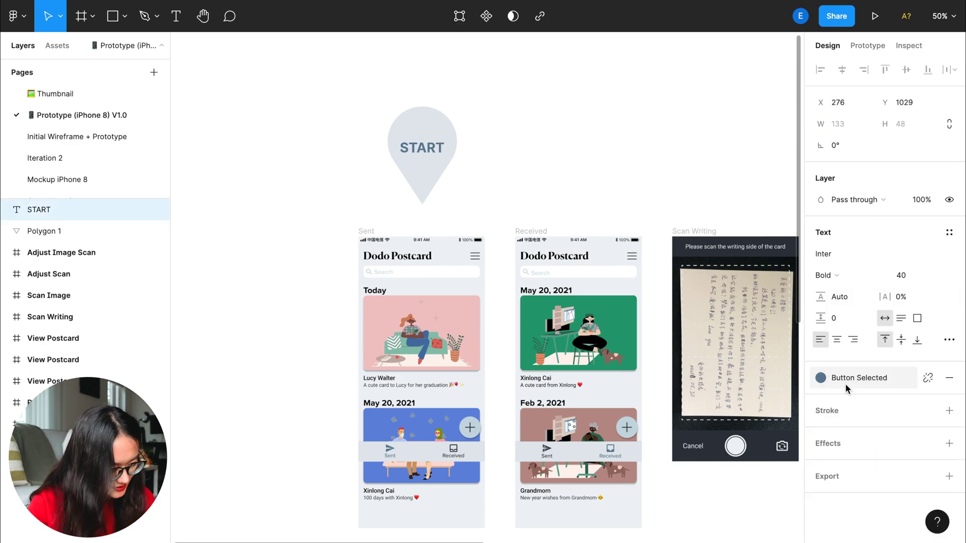
{"action": "left_click", "coordinate": [563, 180]}
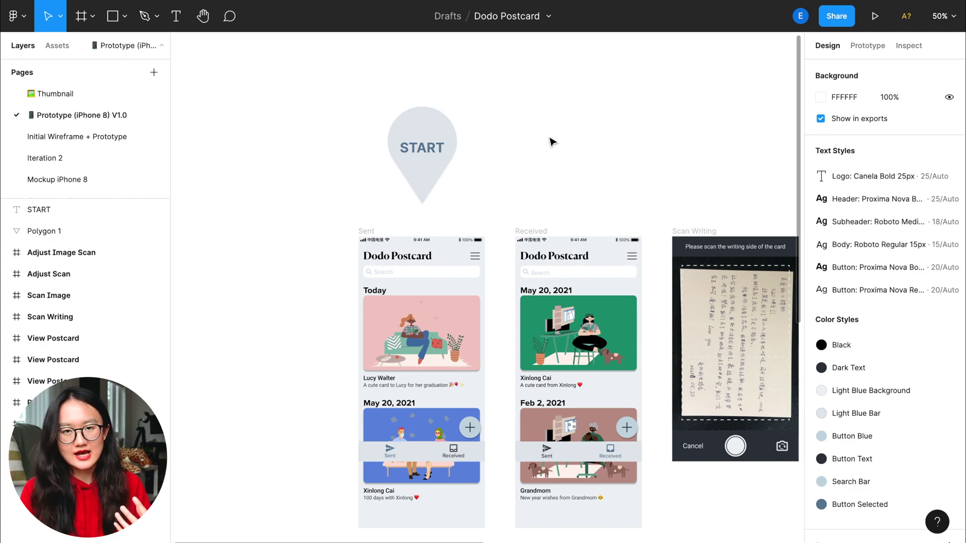
Step: Group the pin with its START label and move the group higher
{"action": "left_click_drag", "start_coordinate": [506, 181], "coordinate": [359, 107]}
{"action": "key", "text": "ctrl+g"}
{"action": "left_click_drag", "start_coordinate": [431, 167], "coordinate": [431, 130]}
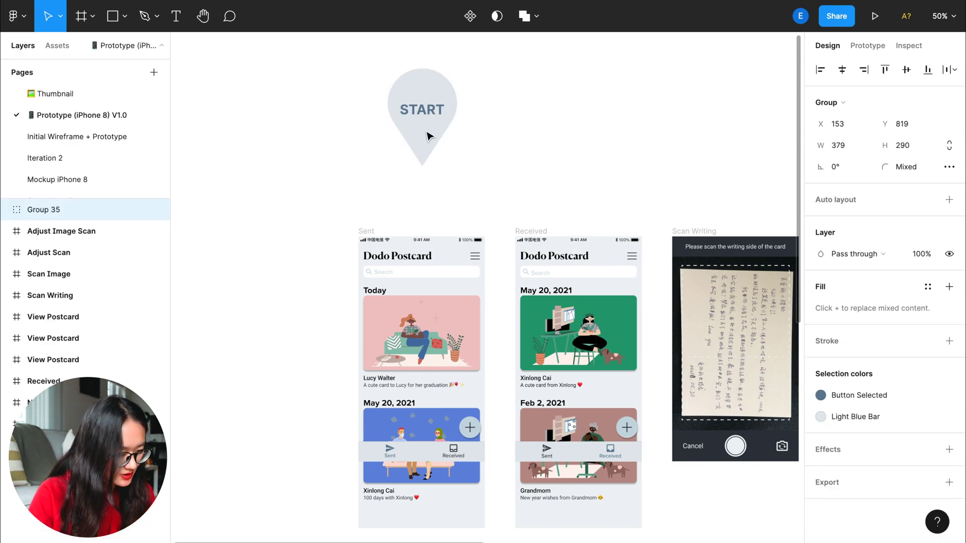
{"action": "left_click", "coordinate": [314, 177]}
Step: Draw a horizontal line above the Sent screen
{"action": "left_click", "coordinate": [114, 16]}
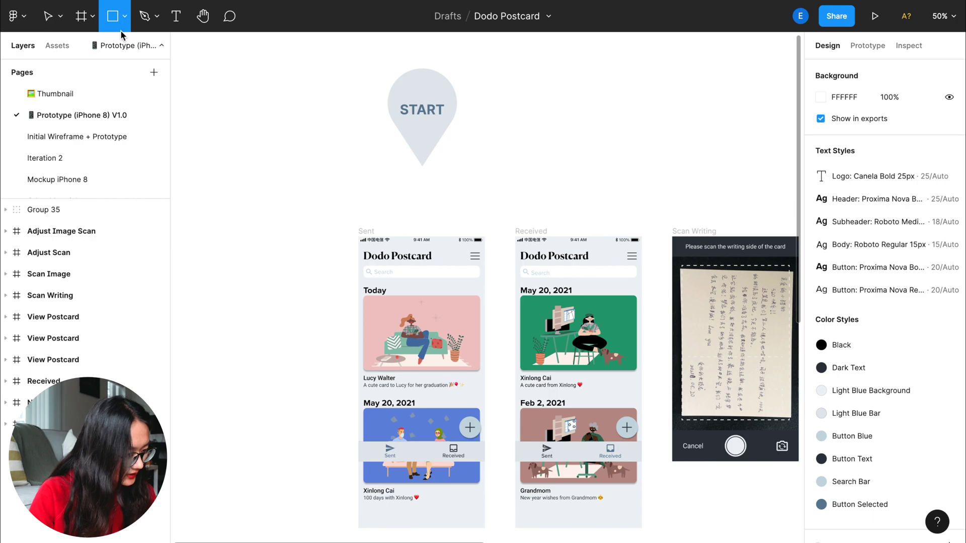
{"action": "left_click", "coordinate": [124, 15]}
{"action": "left_click", "coordinate": [132, 67]}
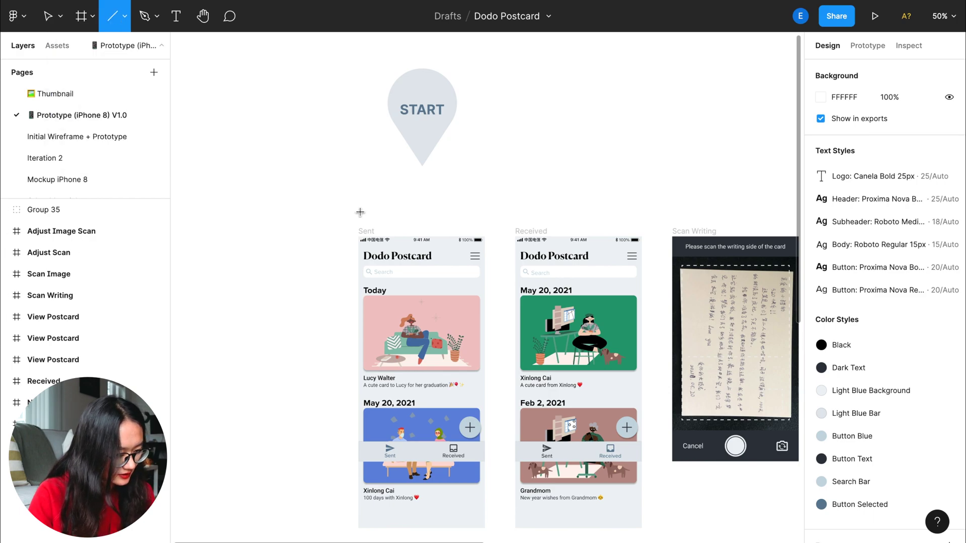
{"action": "left_click_drag", "start_coordinate": [360, 212], "coordinate": [482, 212]}
{"action": "key", "text": "v"}
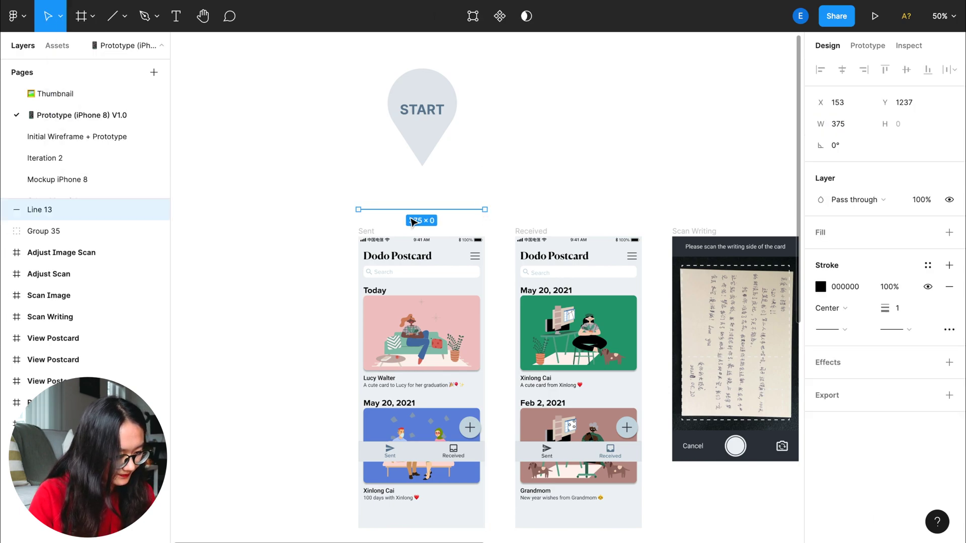
{"action": "scroll", "coordinate": [347, 219], "scroll_direction": "up", "scroll_amount": 5}
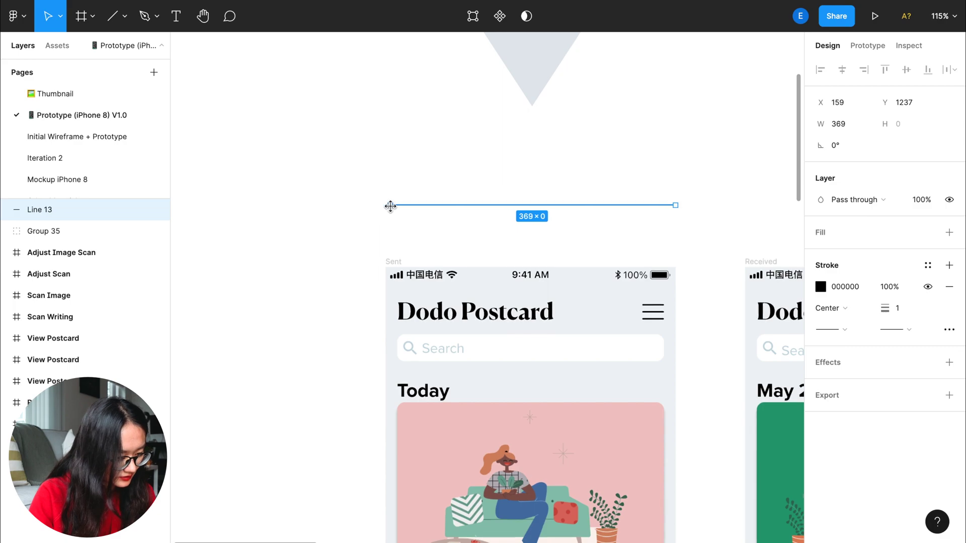
Step: Thicken the horizontal line and give it a saved color style
{"action": "left_click", "coordinate": [419, 160]}
{"action": "scroll", "coordinate": [423, 164], "scroll_direction": "down", "scroll_amount": 5}
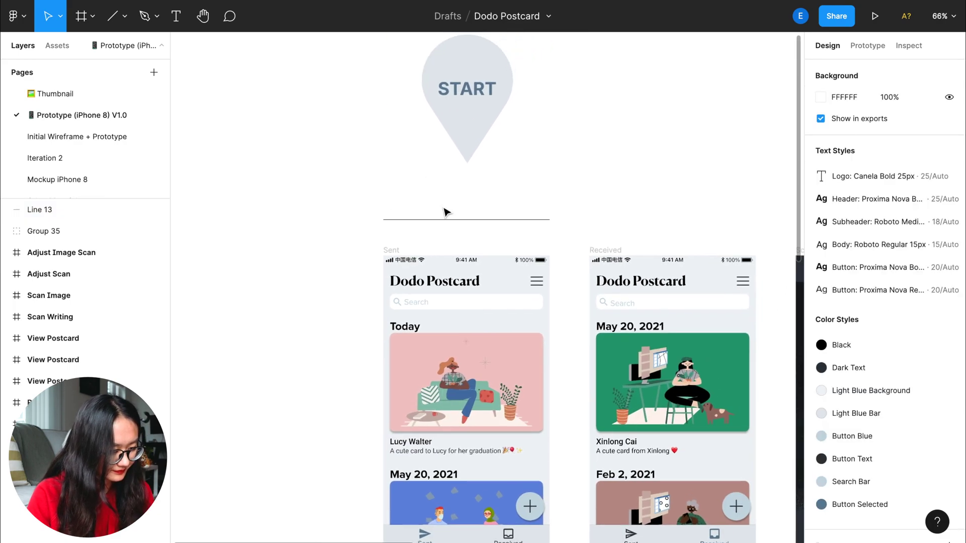
{"action": "left_click", "coordinate": [445, 219]}
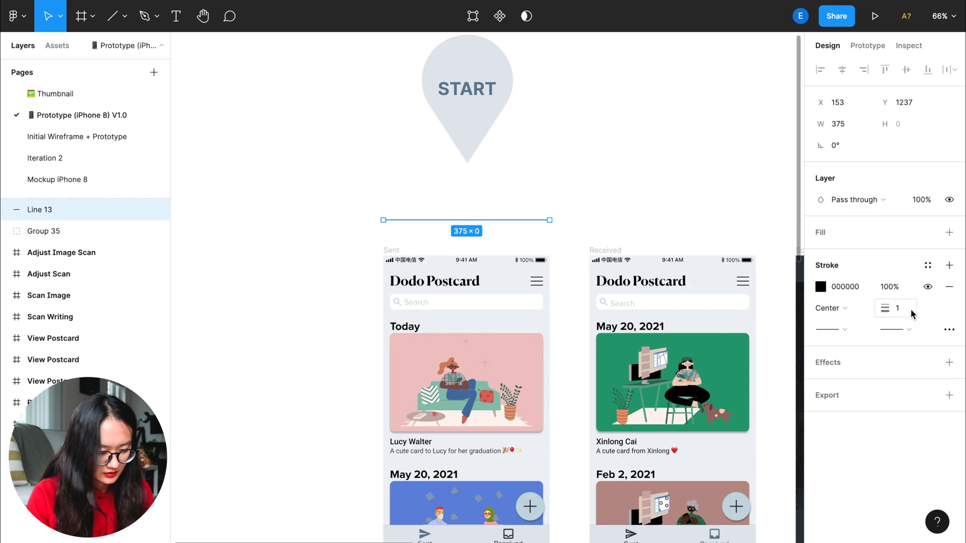
{"action": "type", "text": "4"}
{"action": "key", "text": "Return"}
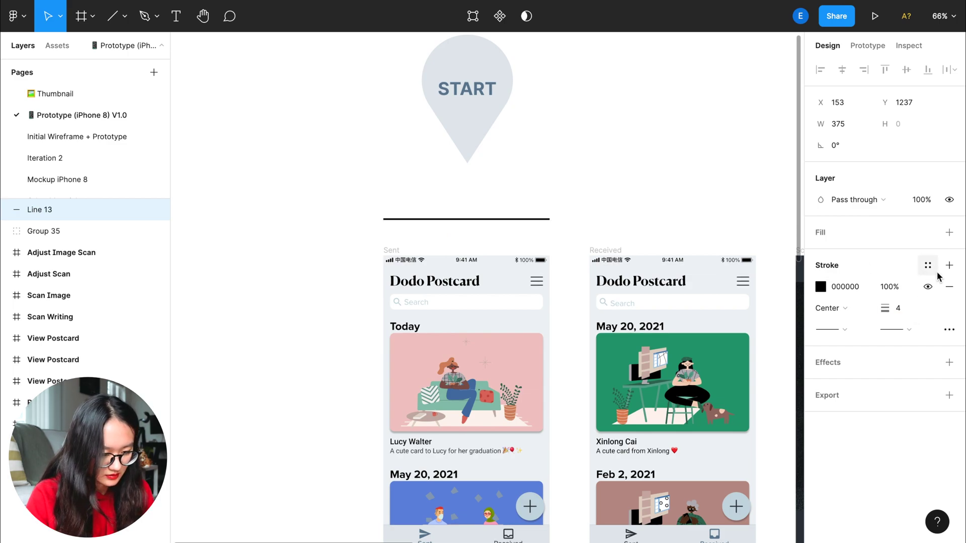
{"action": "left_click", "coordinate": [927, 265]}
{"action": "left_click", "coordinate": [857, 384]}
{"action": "left_click", "coordinate": [655, 184]}
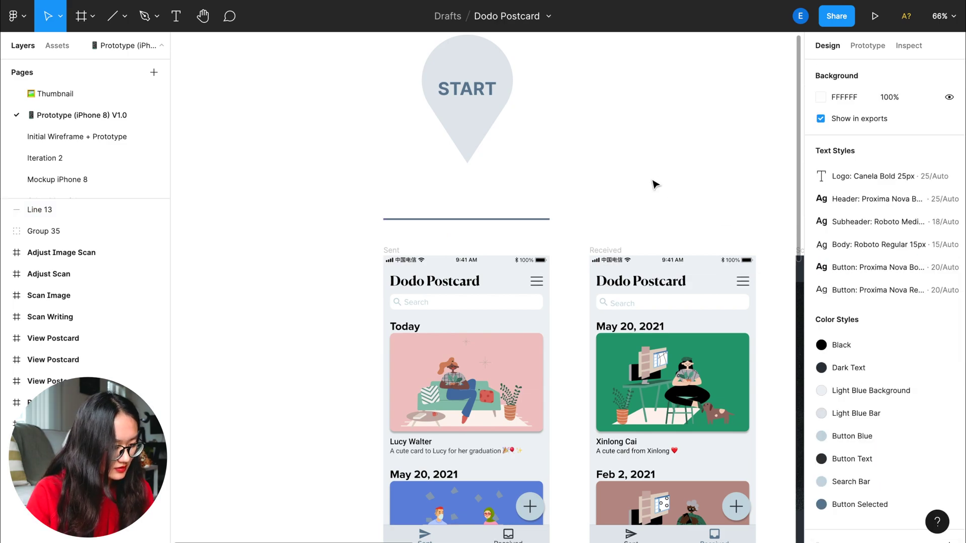
Step: Move the START label out of the pin group onto the line and retype it as 'Sent'
{"action": "left_click", "coordinate": [450, 95]}
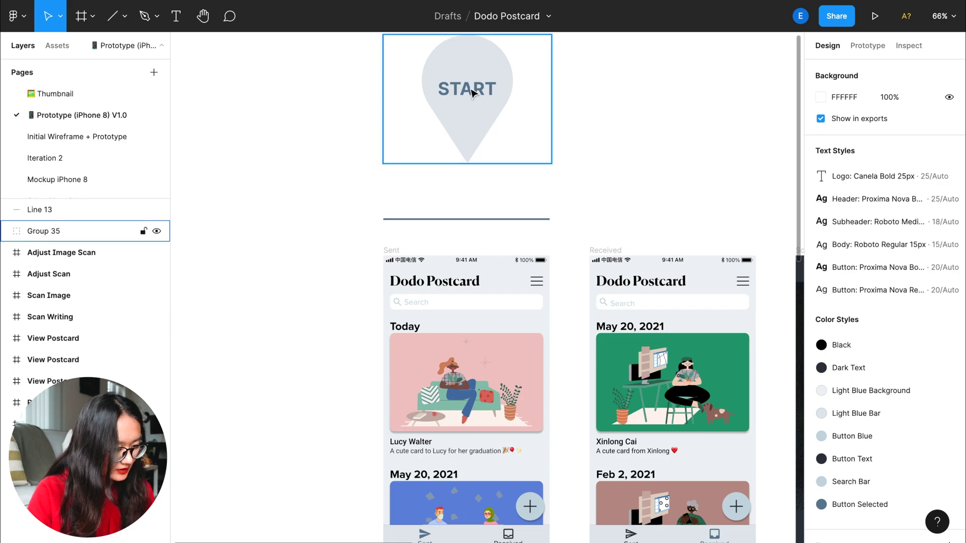
{"action": "double_click", "coordinate": [473, 92]}
{"action": "key", "text": "ctrl+v"}
{"action": "left_click_drag", "start_coordinate": [467, 89], "coordinate": [408, 204]}
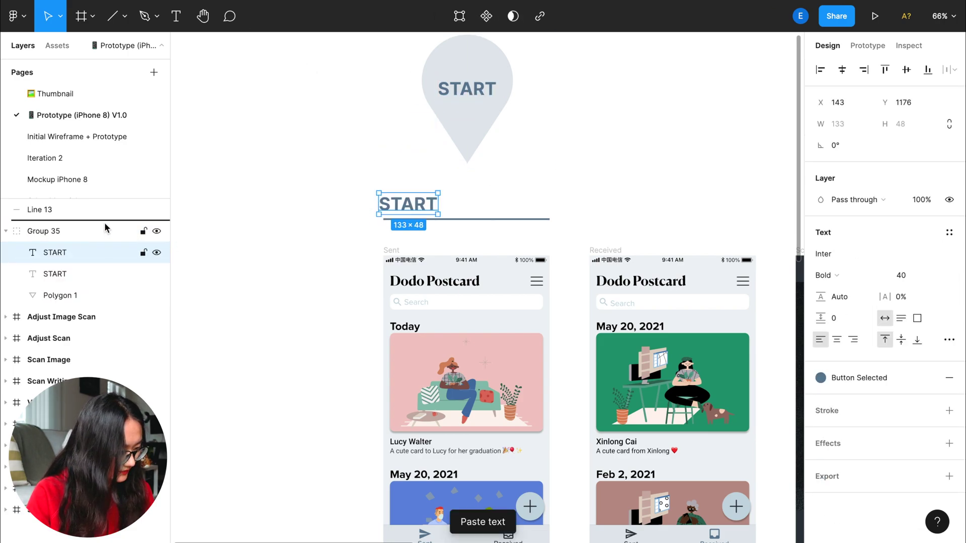
{"action": "left_click_drag", "start_coordinate": [104, 222], "coordinate": [97, 206]}
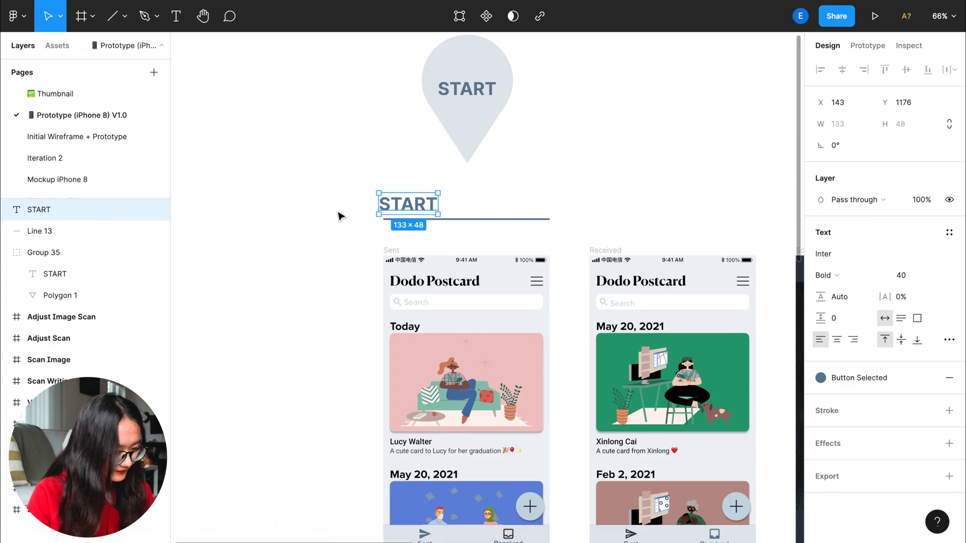
{"action": "left_click_drag", "start_coordinate": [408, 203], "coordinate": [413, 199]}
{"action": "double_click", "coordinate": [410, 197]}
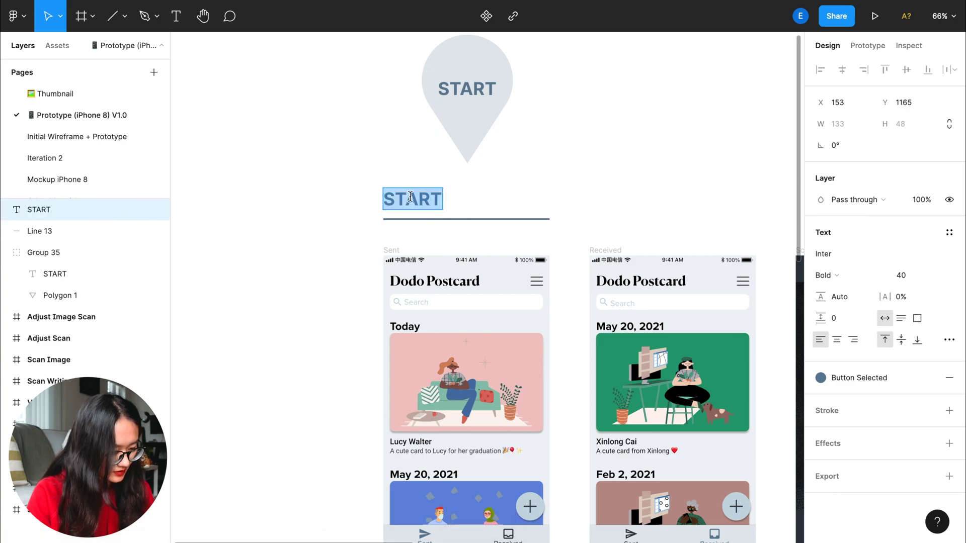
{"action": "type", "text": "Sent"}
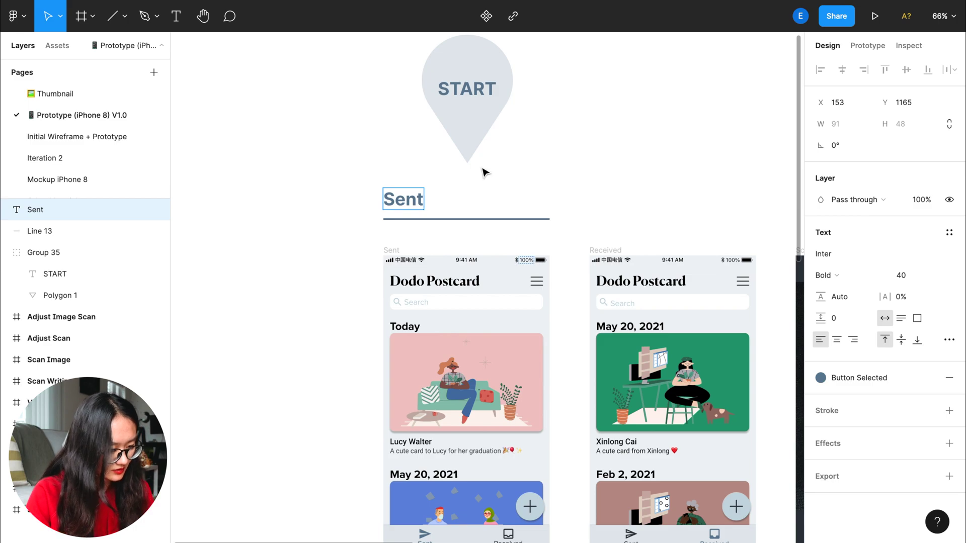
{"action": "left_click", "coordinate": [484, 173]}
{"action": "scroll", "coordinate": [362, 172], "scroll_direction": "down", "scroll_amount": 4}
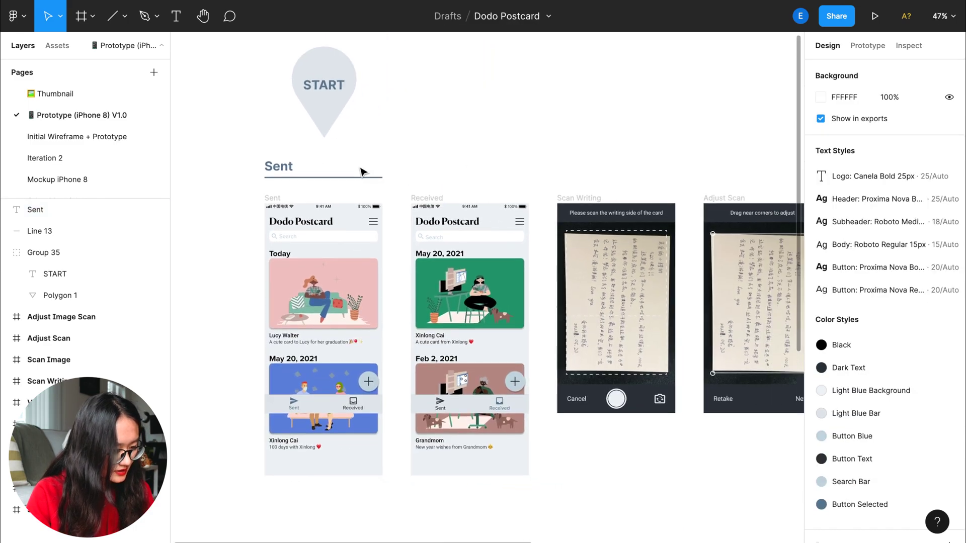
Step: Paste a copy of the Sent heading and underline and rename it 'Received'
{"action": "mouse_move", "coordinate": [253, 185]}
{"action": "left_mouse_down"}
{"action": "mouse_move", "coordinate": [324, 161]}
{"action": "mouse_move", "coordinate": [444, 177]}
{"action": "left_mouse_up"}
{"action": "key", "text": "ctrl+v"}
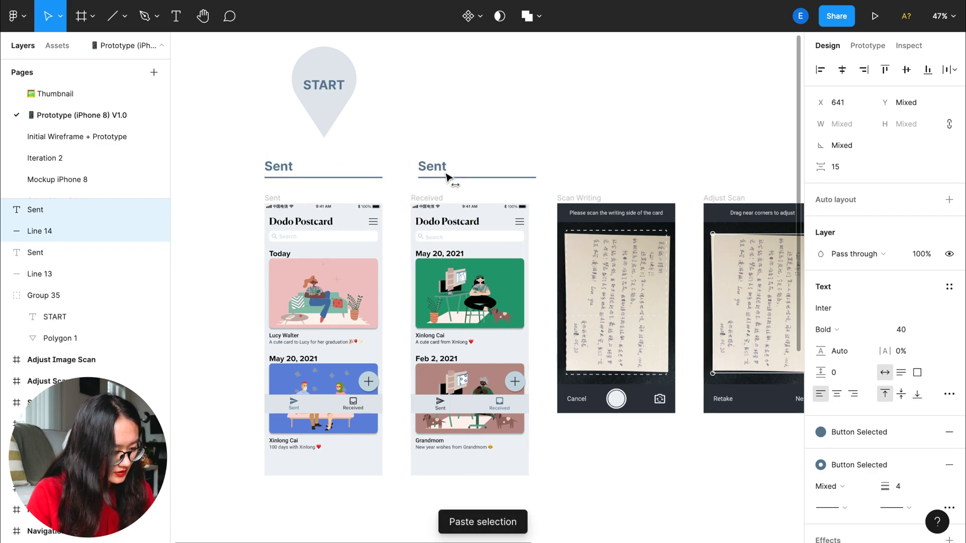
{"action": "double_click", "coordinate": [426, 166]}
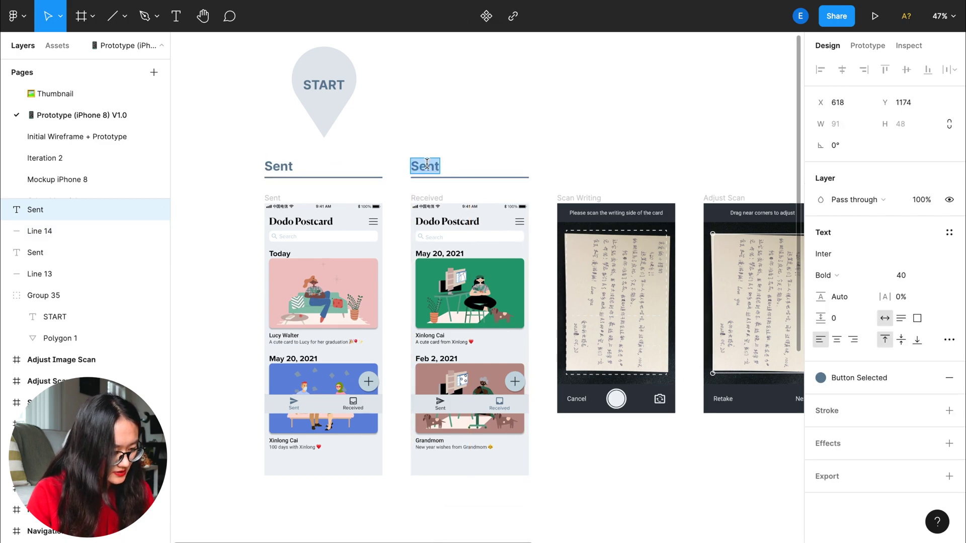
{"action": "type", "text": "Received"}
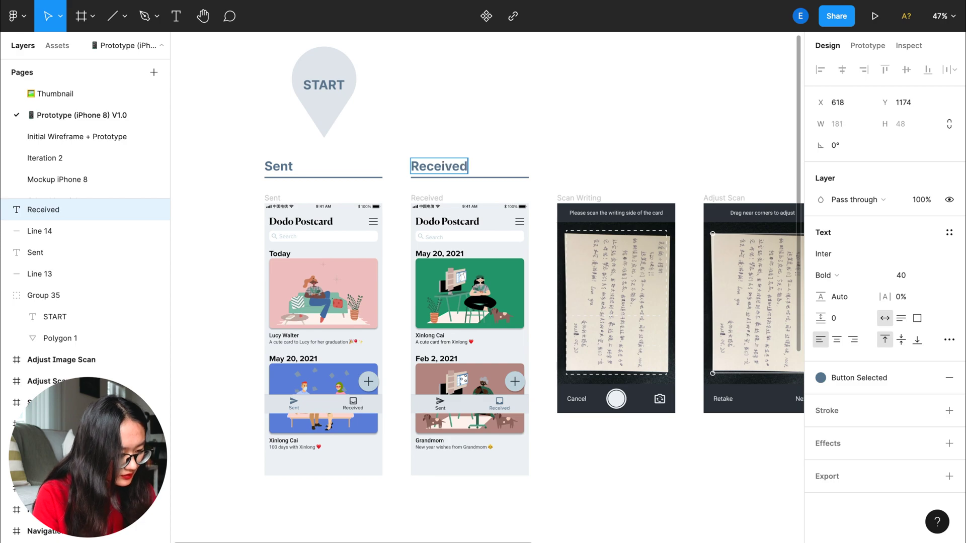
{"action": "key", "text": "Escape"}
{"action": "left_click", "coordinate": [490, 138]}
{"action": "scroll", "coordinate": [489, 138], "scroll_direction": "down", "scroll_amount": 3}
{"action": "scroll", "coordinate": [490, 139], "scroll_direction": "down", "scroll_amount": 3}
{"action": "scroll", "coordinate": [499, 142], "scroll_direction": "down", "scroll_amount": 2}
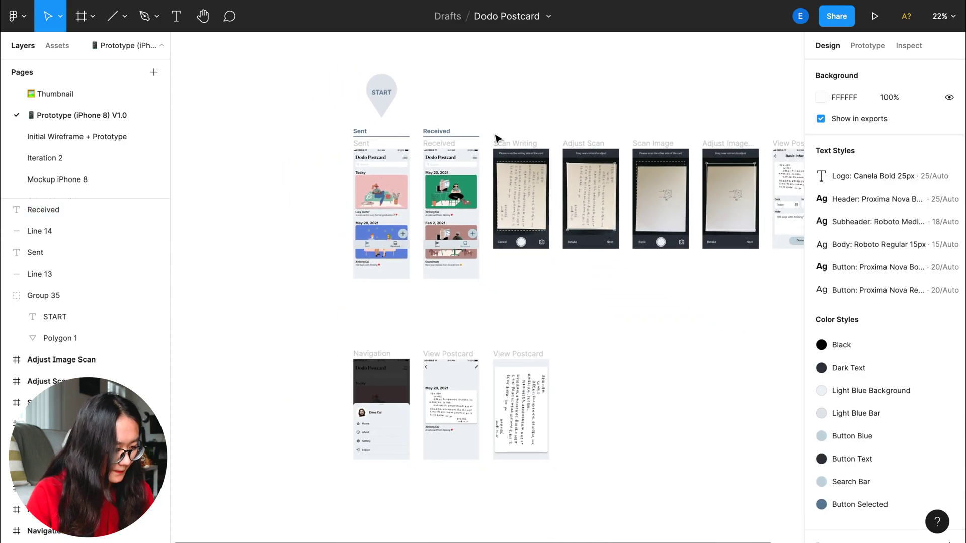
{"action": "scroll", "coordinate": [512, 145], "scroll_direction": "down", "scroll_amount": 2}
Step: Move the Navigation and two View Postcard frames to the left of the row
{"action": "left_click", "coordinate": [301, 334]}
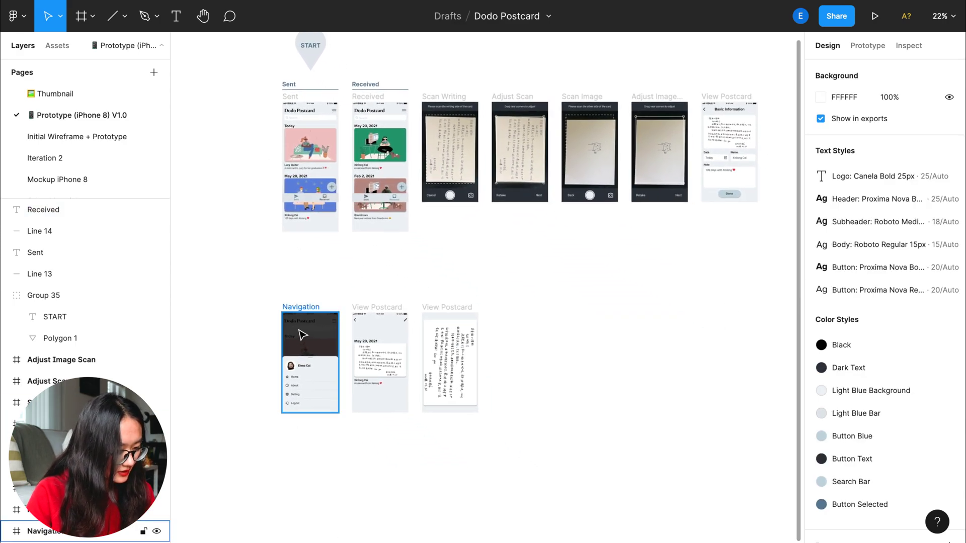
{"action": "left_click", "coordinate": [376, 307], "text": "shift"}
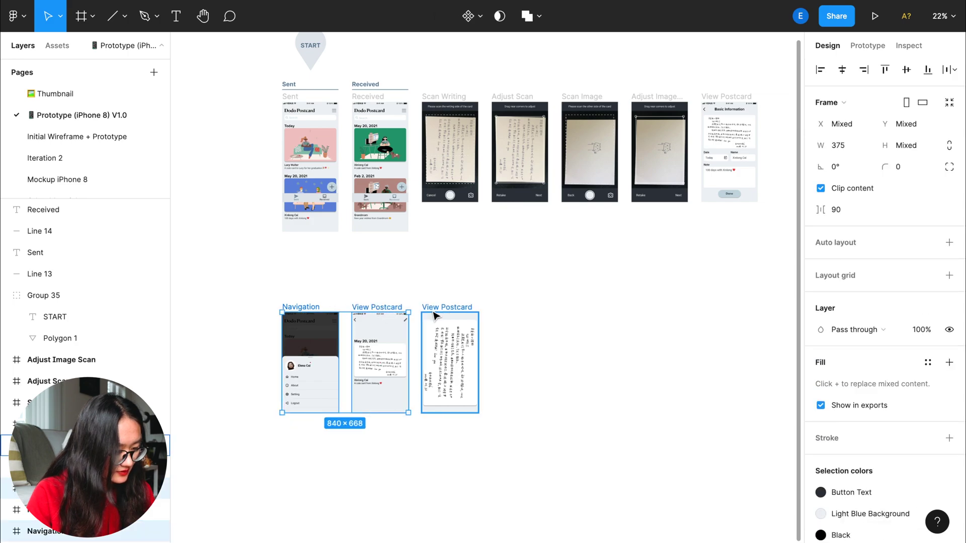
{"action": "left_click", "coordinate": [447, 307], "text": "shift"}
{"action": "scroll", "coordinate": [435, 307], "scroll_direction": "left", "scroll_amount": 4}
{"action": "left_click_drag", "start_coordinate": [553, 311], "coordinate": [311, 165]}
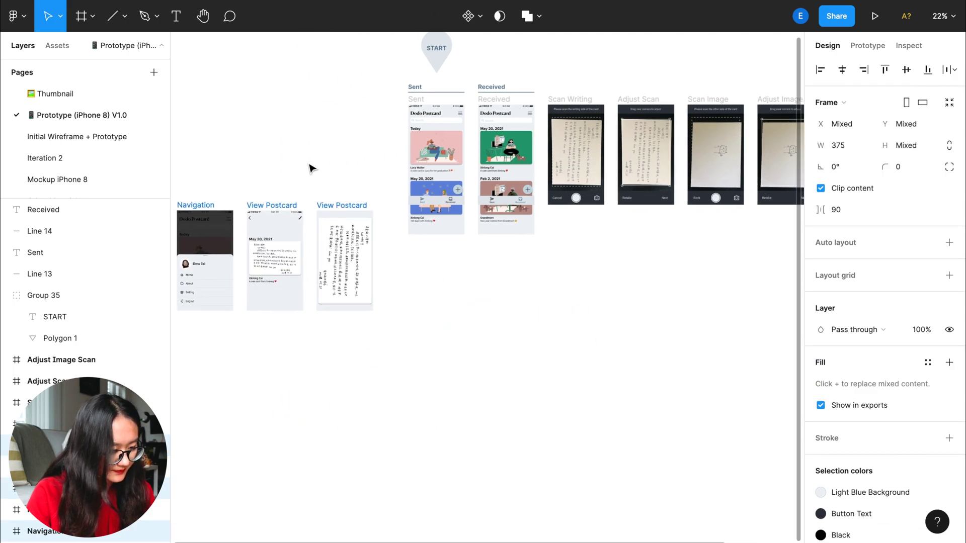
{"action": "left_click", "coordinate": [490, 287]}
{"action": "scroll", "coordinate": [491, 288], "scroll_direction": "right", "scroll_amount": 4}
{"action": "scroll", "coordinate": [446, 152], "scroll_direction": "right", "scroll_amount": 3}
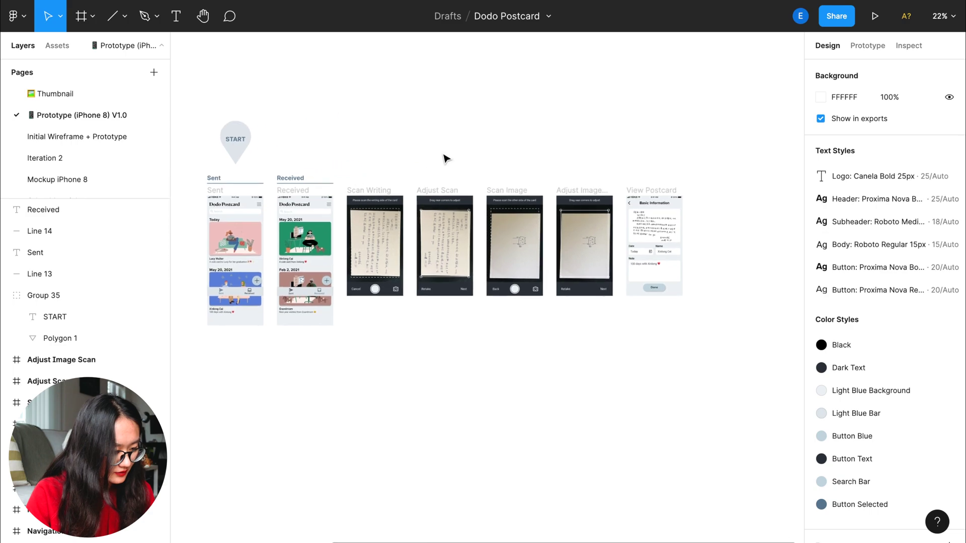
{"action": "left_click", "coordinate": [683, 198]}
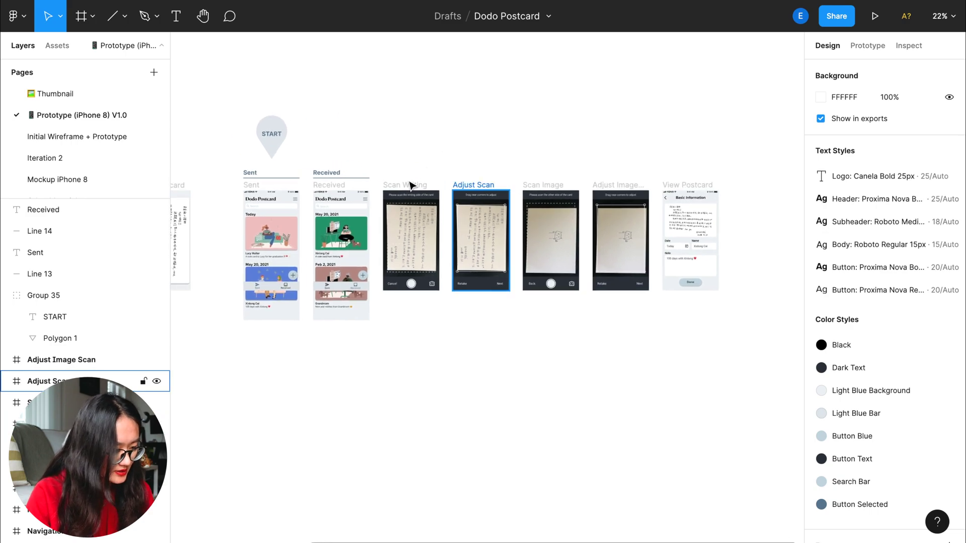
{"action": "scroll", "coordinate": [362, 189], "scroll_direction": "up", "scroll_amount": 5}
{"action": "scroll", "coordinate": [362, 189], "scroll_direction": "left", "scroll_amount": 3}
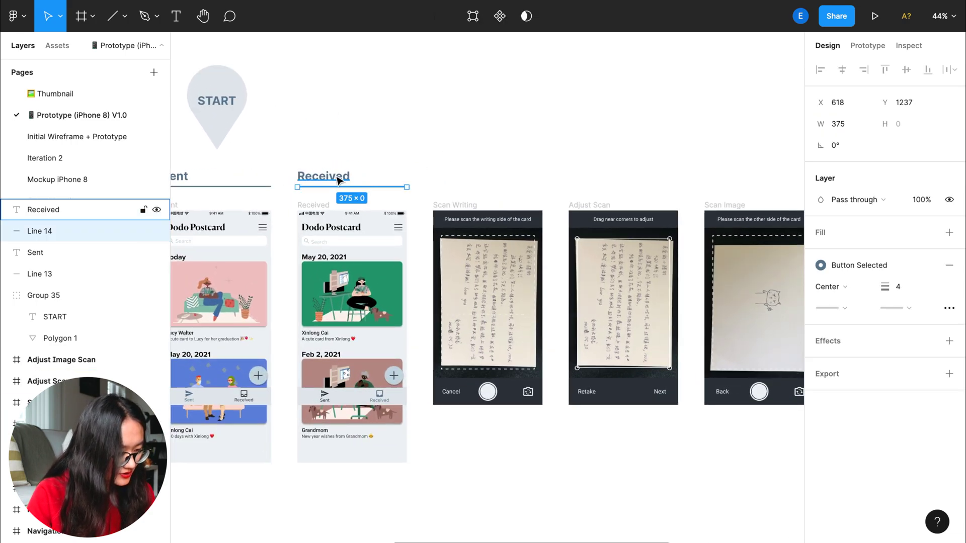
Step: Add an 'Add another scan' heading whose underline spans all scan screens
{"action": "mouse_move", "coordinate": [364, 188]}
{"action": "left_mouse_down"}
{"action": "mouse_move", "coordinate": [324, 173]}
{"action": "mouse_move", "coordinate": [445, 193]}
{"action": "left_mouse_up"}
{"action": "key", "text": "ctrl+c"}
{"action": "key", "text": "ctrl+v"}
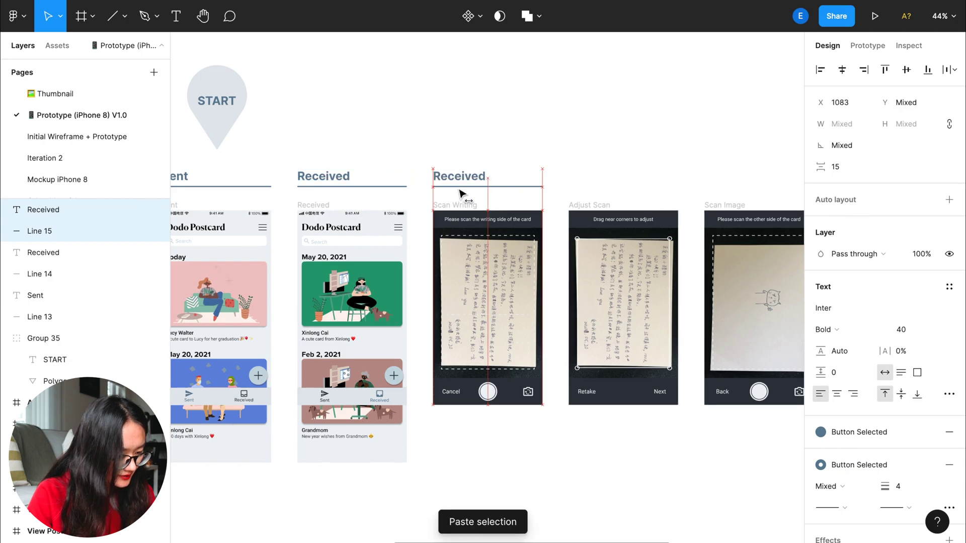
{"action": "scroll", "coordinate": [433, 174], "scroll_direction": "right", "scroll_amount": 3}
{"action": "left_click", "coordinate": [443, 184]}
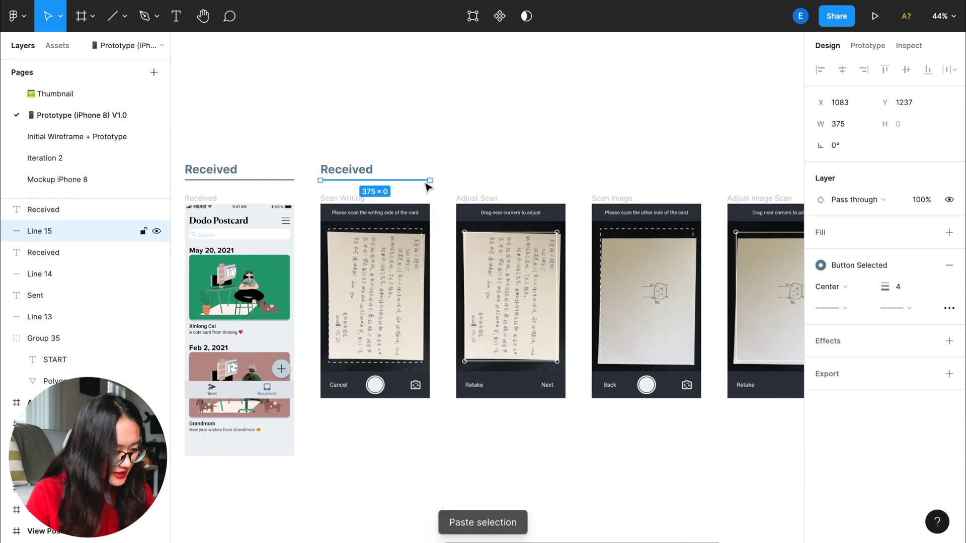
{"action": "mouse_move", "coordinate": [430, 179]}
{"action": "left_mouse_down"}
{"action": "mouse_move", "coordinate": [777, 181]}
{"action": "mouse_move", "coordinate": [658, 189]}
{"action": "left_mouse_up"}
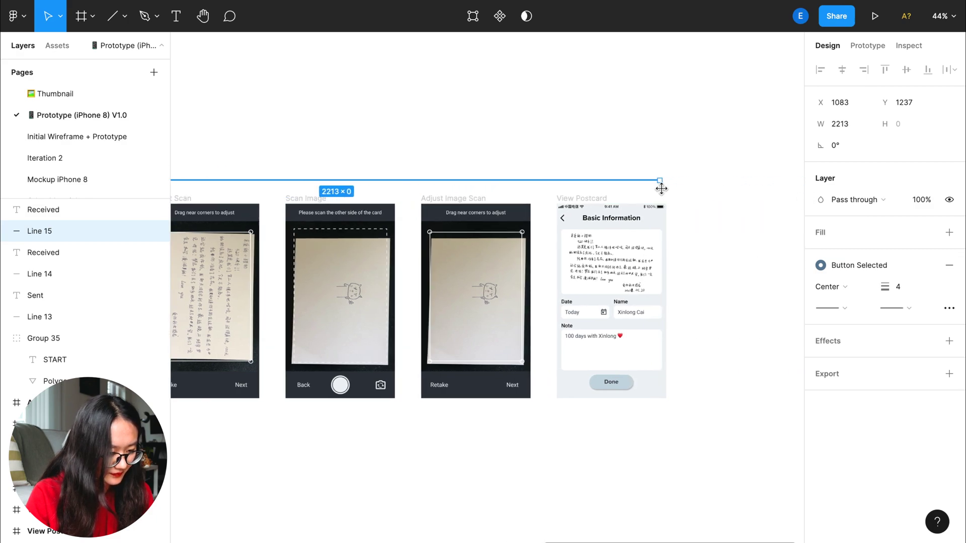
{"action": "scroll", "coordinate": [528, 227], "scroll_direction": "left", "scroll_amount": 5}
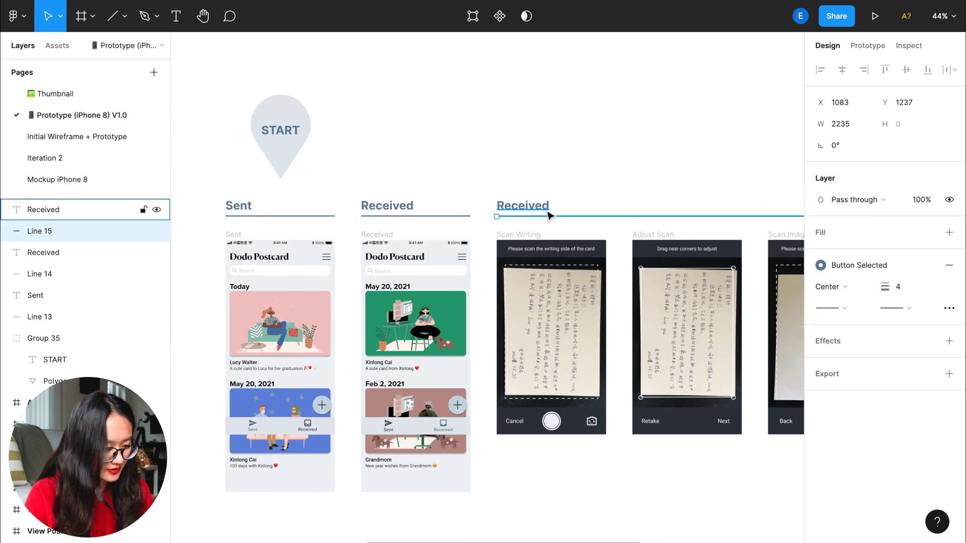
{"action": "left_click", "coordinate": [524, 205]}
{"action": "type", "text": "Add another scan"}
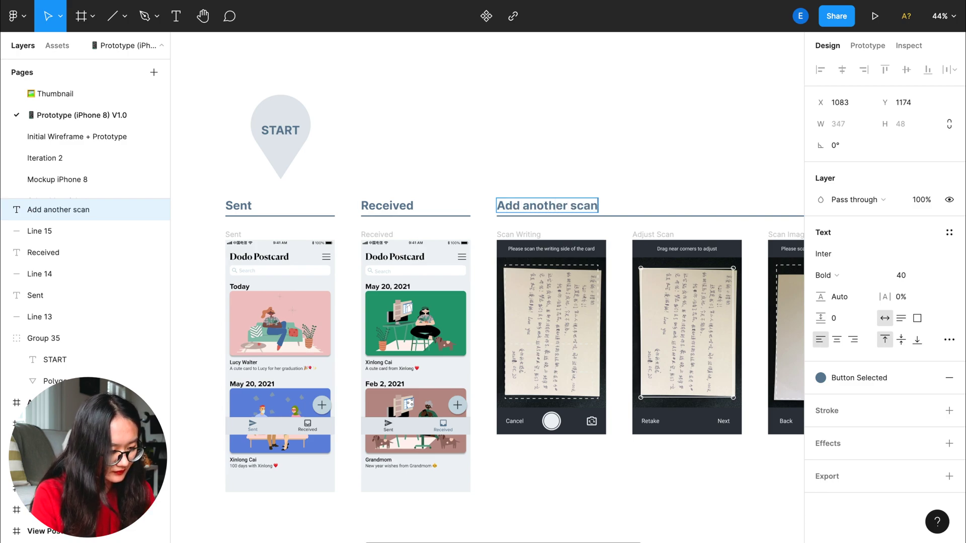
{"action": "left_click", "coordinate": [664, 138]}
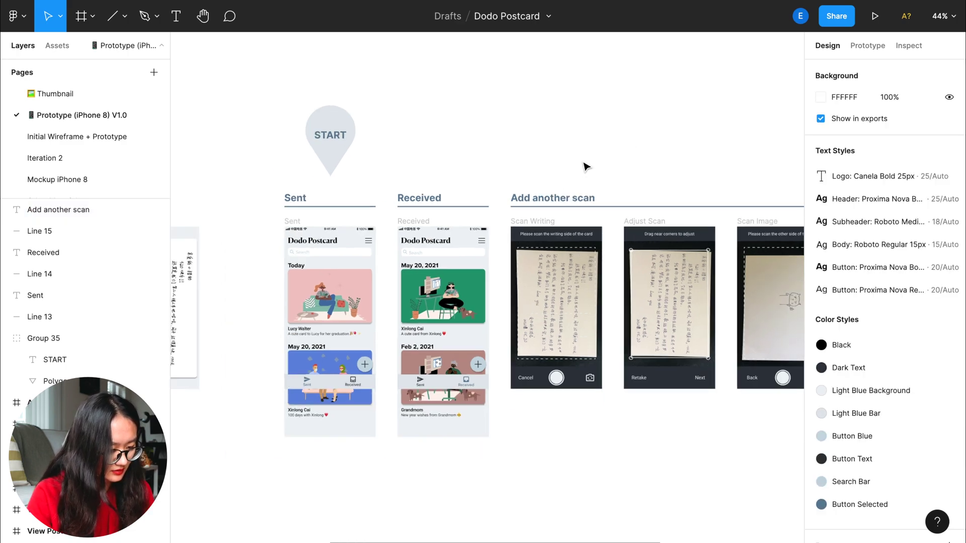
{"action": "key", "text": "minus"}
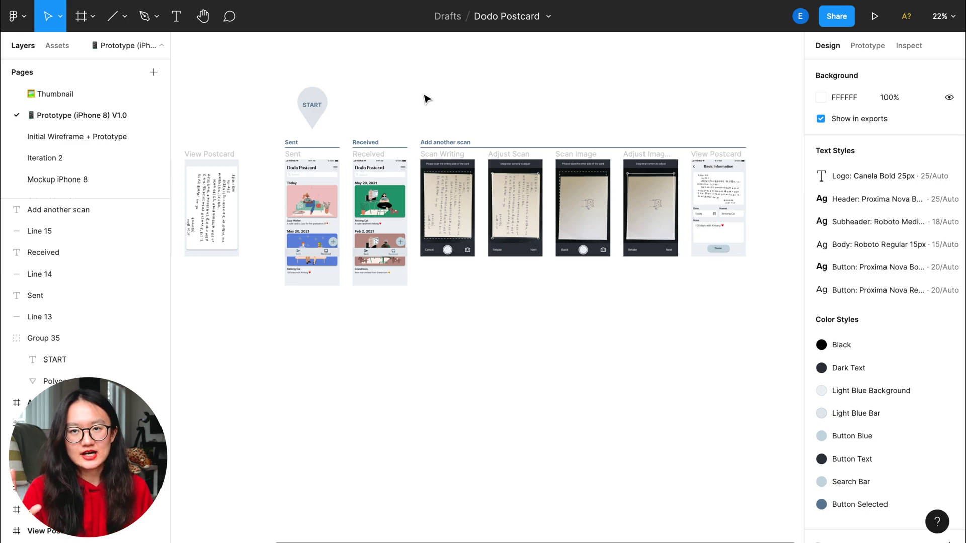
{"action": "scroll", "coordinate": [434, 112], "scroll_direction": "down", "scroll_amount": 1}
Step: Move the scan-flow row below Sent and Received, and finish the View postcard heading
{"action": "left_click", "coordinate": [414, 116]}
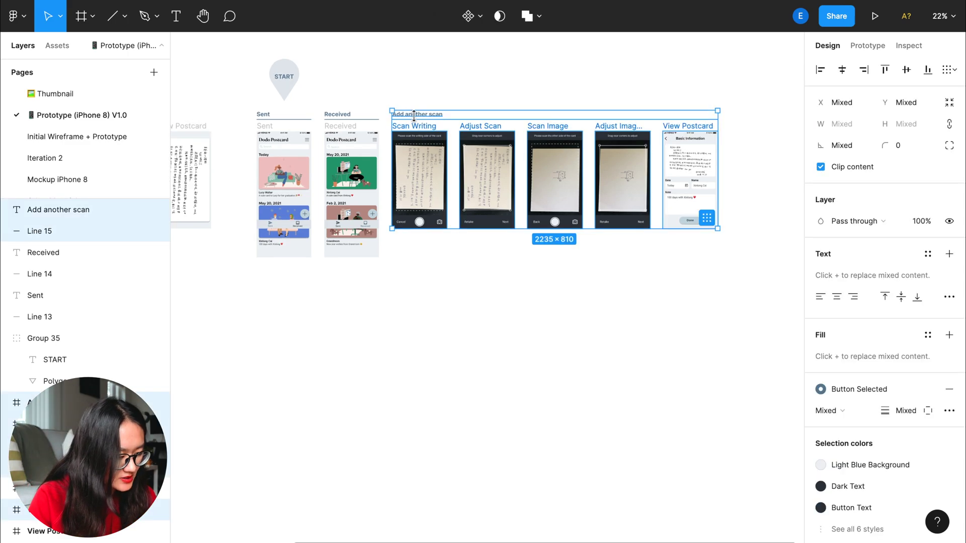
{"action": "left_click_drag", "start_coordinate": [419, 123], "coordinate": [283, 315]}
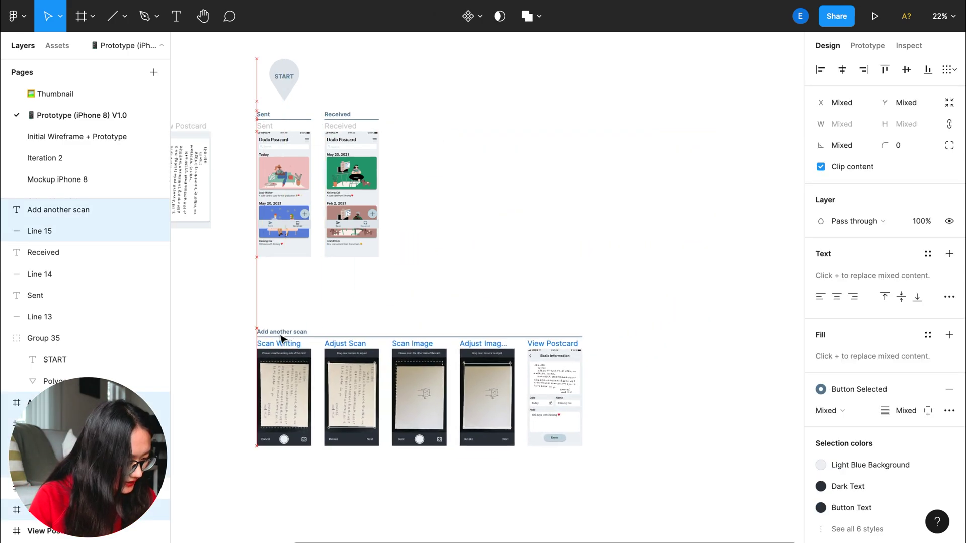
{"action": "left_click", "coordinate": [344, 448]}
{"action": "scroll", "coordinate": [355, 460], "scroll_direction": "left", "scroll_amount": 5}
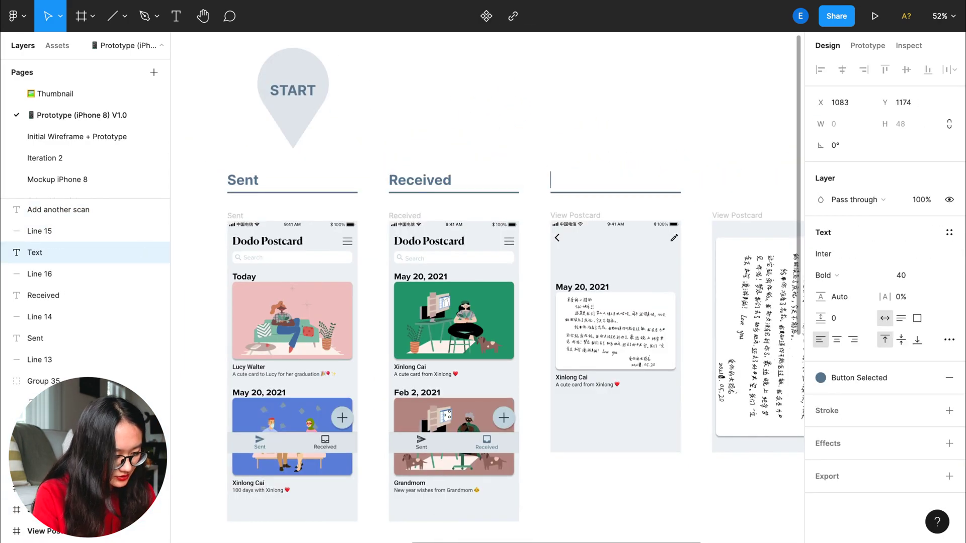
{"action": "left_click", "coordinate": [551, 174]}
{"action": "scroll", "coordinate": [550, 211], "scroll_direction": "down", "scroll_amount": 5}
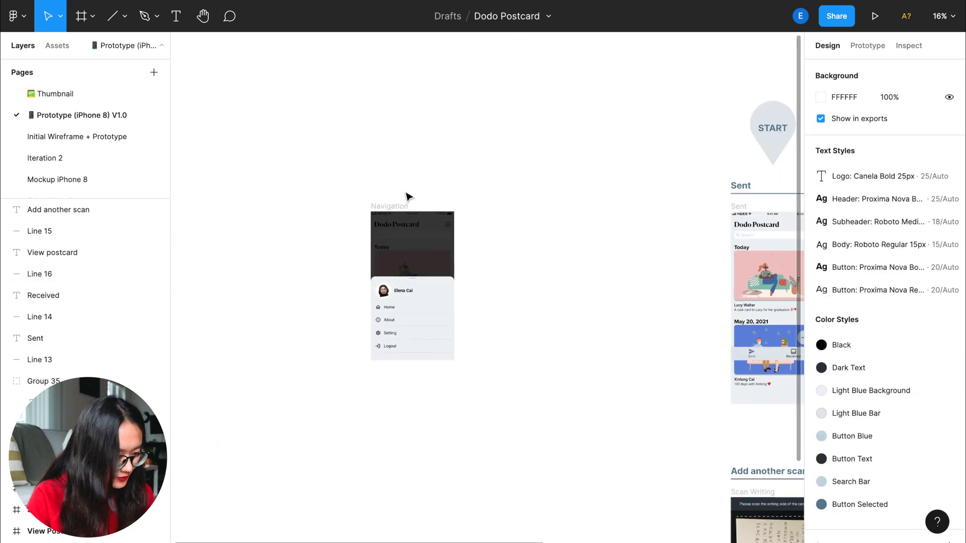
Step: Paste a Sent heading copy above the Navigation frame and retype it
{"action": "left_click", "coordinate": [642, 206]}
{"action": "scroll", "coordinate": [650, 211], "scroll_direction": "right", "scroll_amount": 5}
{"action": "left_click", "coordinate": [400, 206]}
{"action": "key", "text": "ctrl+v"}
{"action": "left_click_drag", "start_coordinate": [399, 205], "coordinate": [307, 205]}
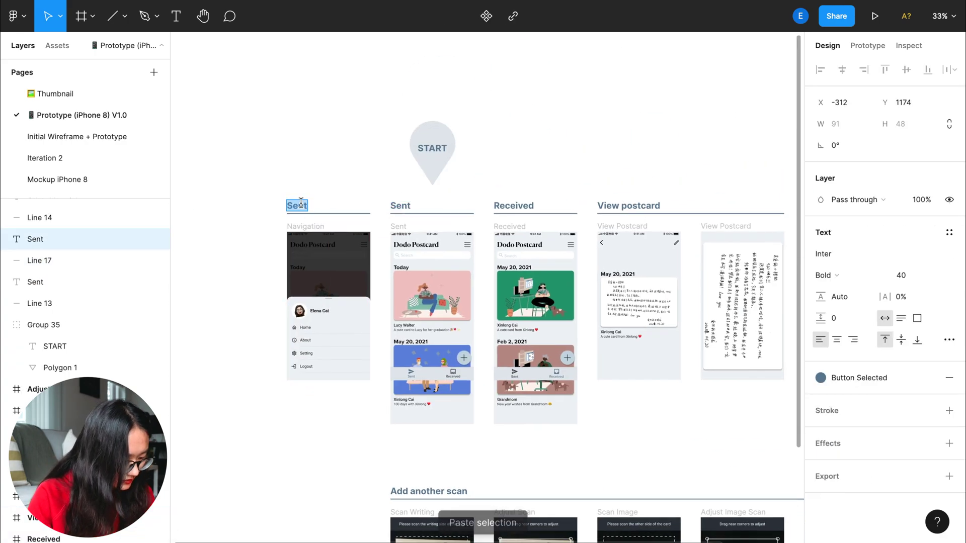
{"action": "double_click", "coordinate": [306, 206]}
{"action": "type", "text": "Navigatio"}
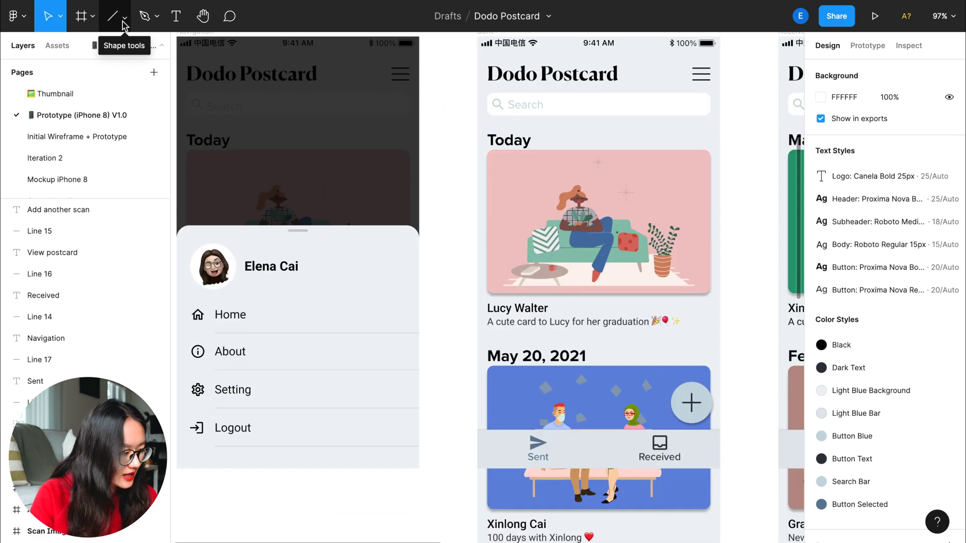
Step: Draw an arrow from the Navigation screen toward the Sent screen and reorder its layer
{"action": "left_click", "coordinate": [126, 22]}
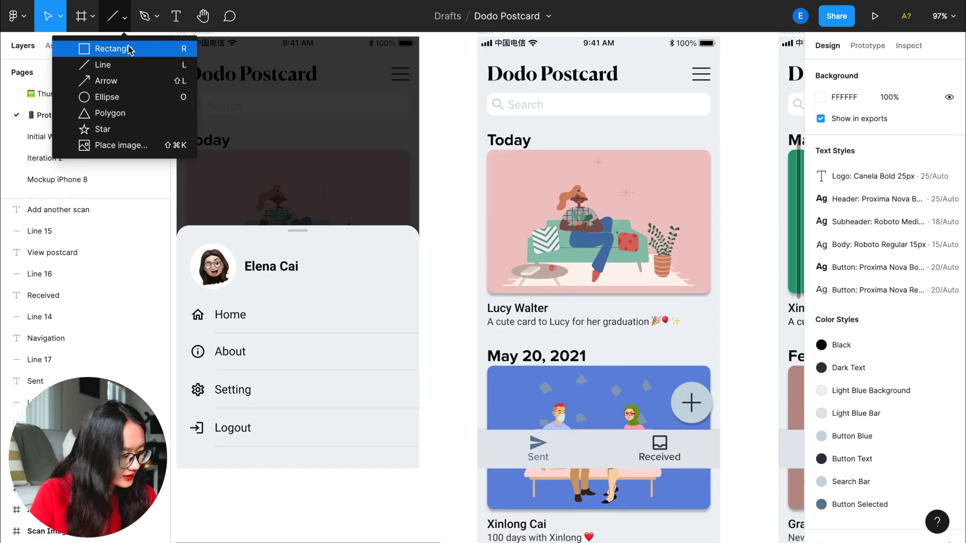
{"action": "left_click", "coordinate": [98, 80]}
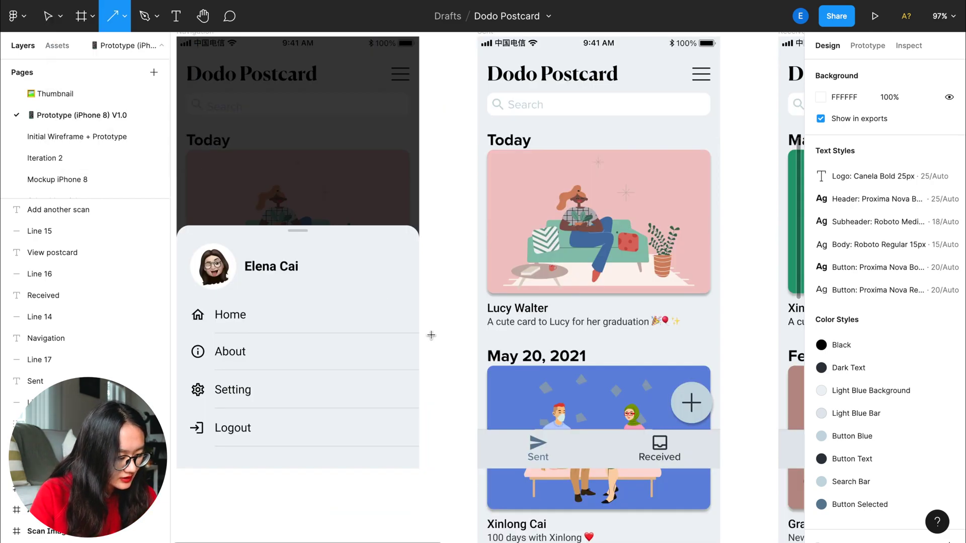
{"action": "left_click_drag", "start_coordinate": [424, 314], "coordinate": [473, 317]}
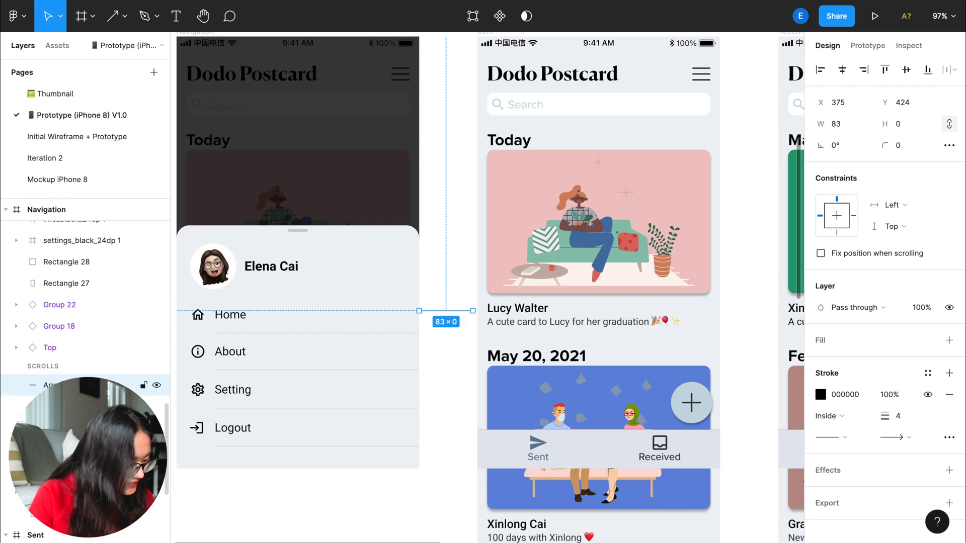
{"action": "left_click_drag", "start_coordinate": [42, 384], "coordinate": [75, 358]}
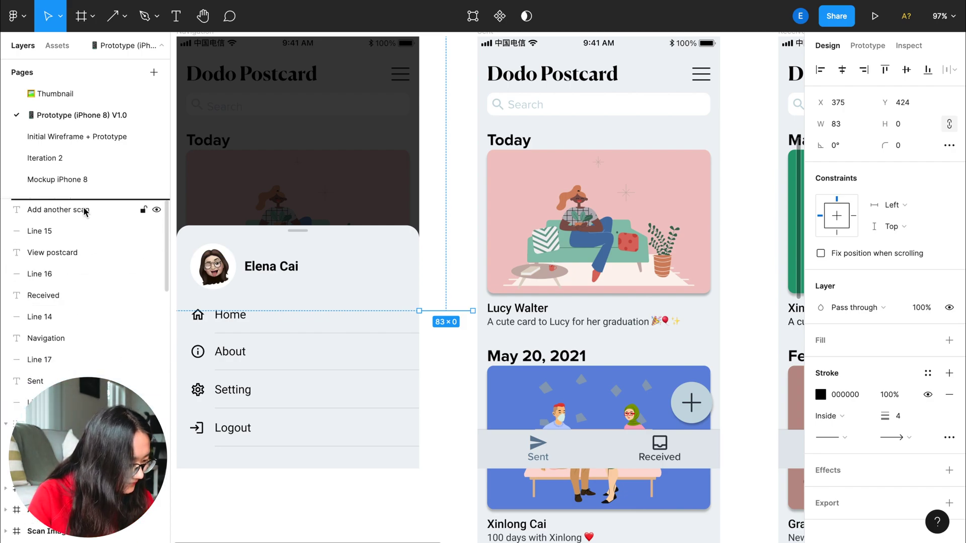
{"action": "left_click", "coordinate": [451, 384]}
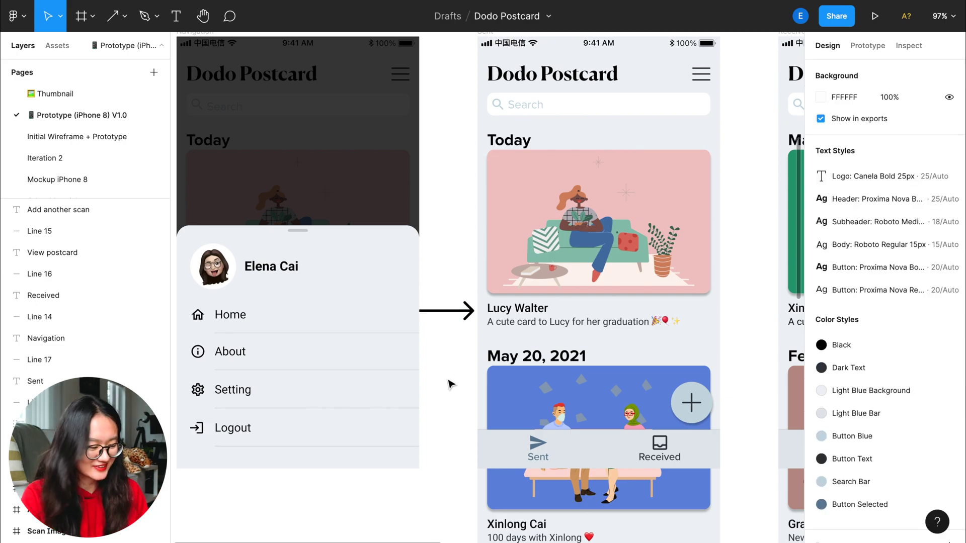
Step: Align the arrow's start with the frame edge and give it a Square start cap
{"action": "left_click", "coordinate": [442, 311]}
{"action": "scroll", "coordinate": [428, 315], "scroll_direction": "up", "scroll_amount": 5}
{"action": "left_click", "coordinate": [434, 332]}
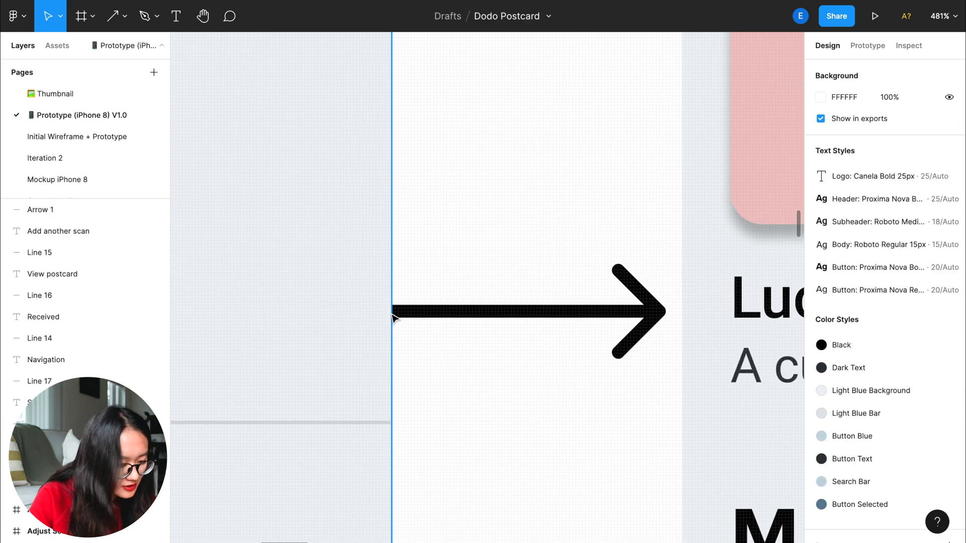
{"action": "left_click_drag", "start_coordinate": [396, 312], "coordinate": [404, 318]}
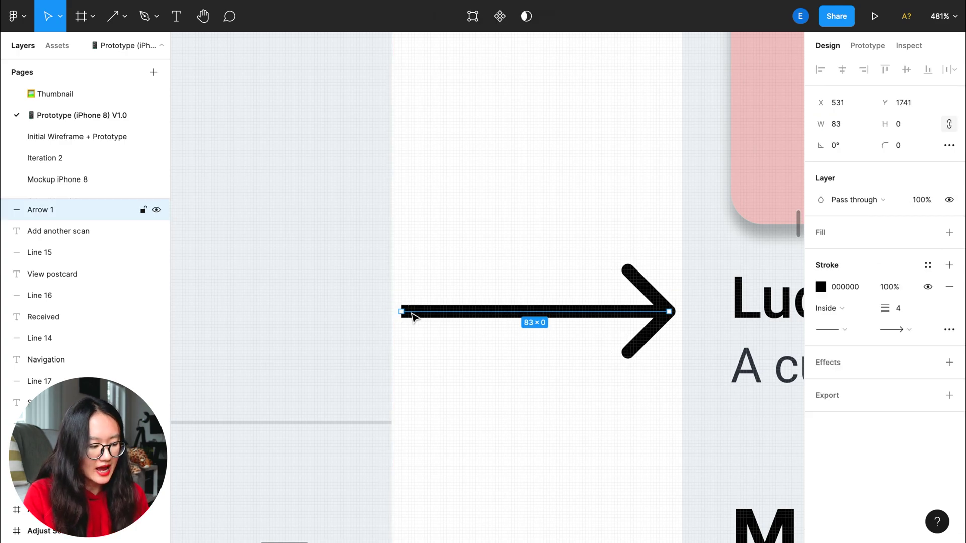
{"action": "double_click", "coordinate": [411, 315]}
{"action": "key", "text": "Return"}
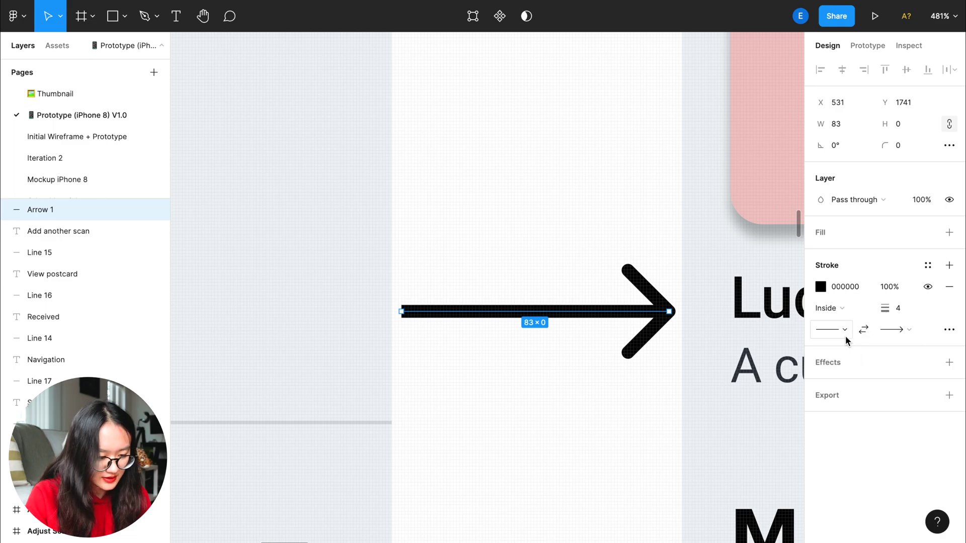
{"action": "left_click", "coordinate": [832, 331]}
{"action": "left_click", "coordinate": [862, 452]}
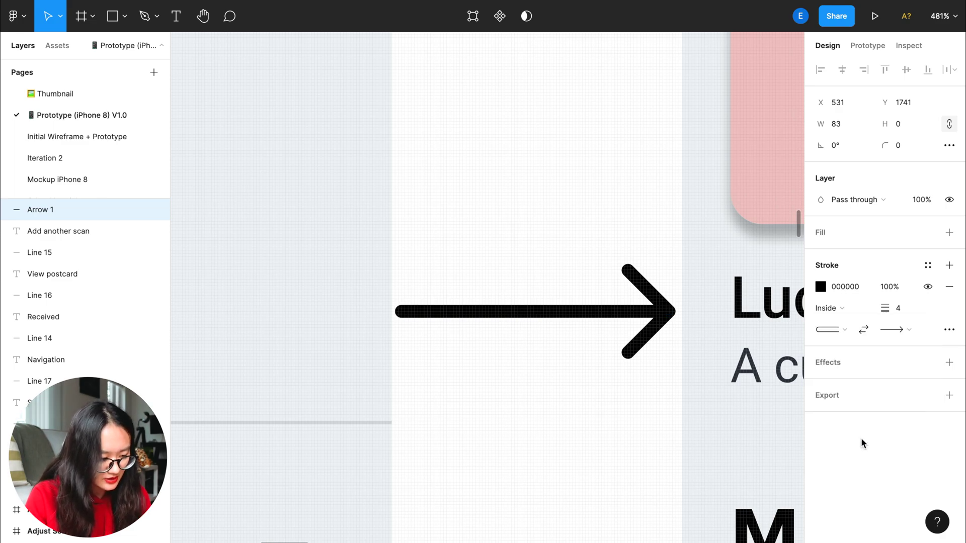
{"action": "left_click", "coordinate": [595, 377]}
{"action": "scroll", "coordinate": [597, 378], "scroll_direction": "down", "scroll_amount": 10}
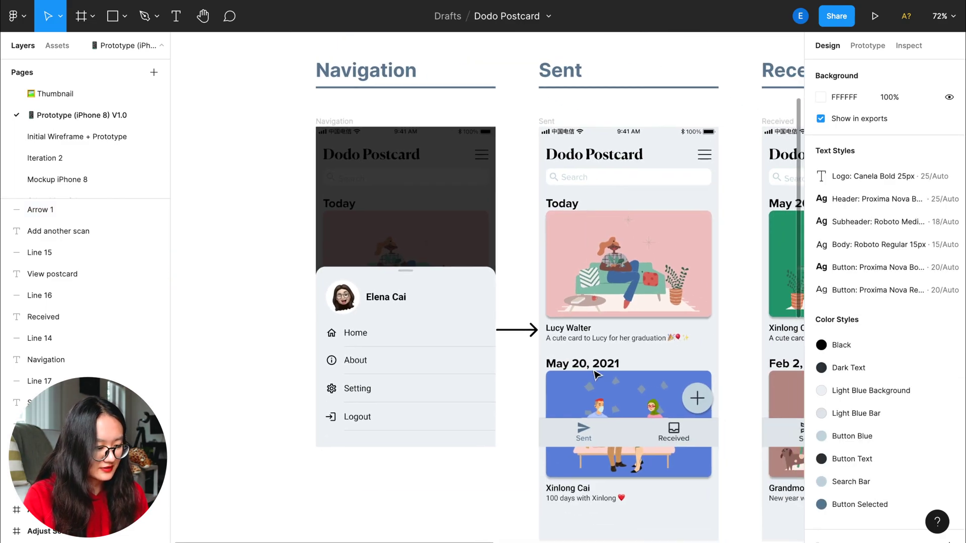
{"action": "scroll", "coordinate": [596, 378], "scroll_direction": "up", "scroll_amount": 3}
{"action": "scroll", "coordinate": [702, 380], "scroll_direction": "down", "scroll_amount": 2}
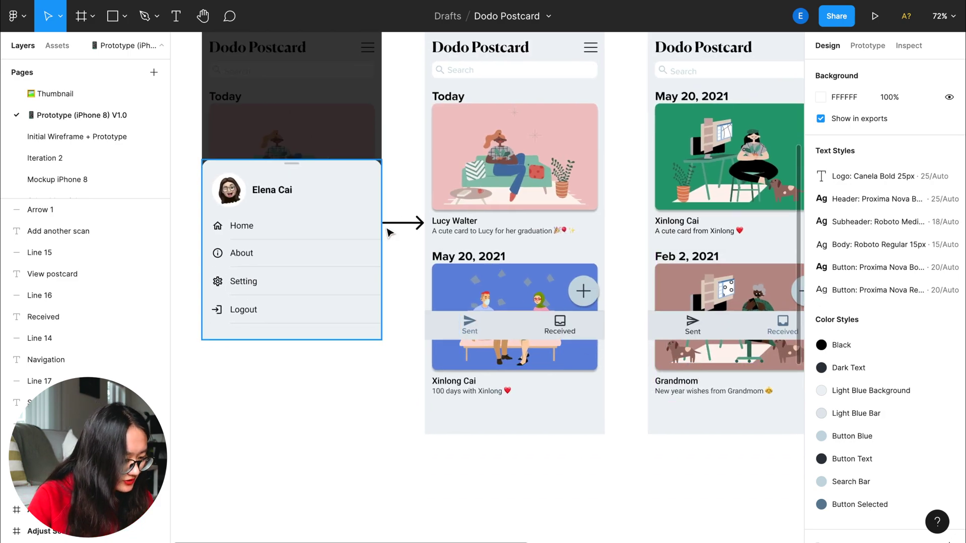
Step: Duplicate Arrow 1 and move the copy below the Sent screen
{"action": "left_click", "coordinate": [91, 210]}
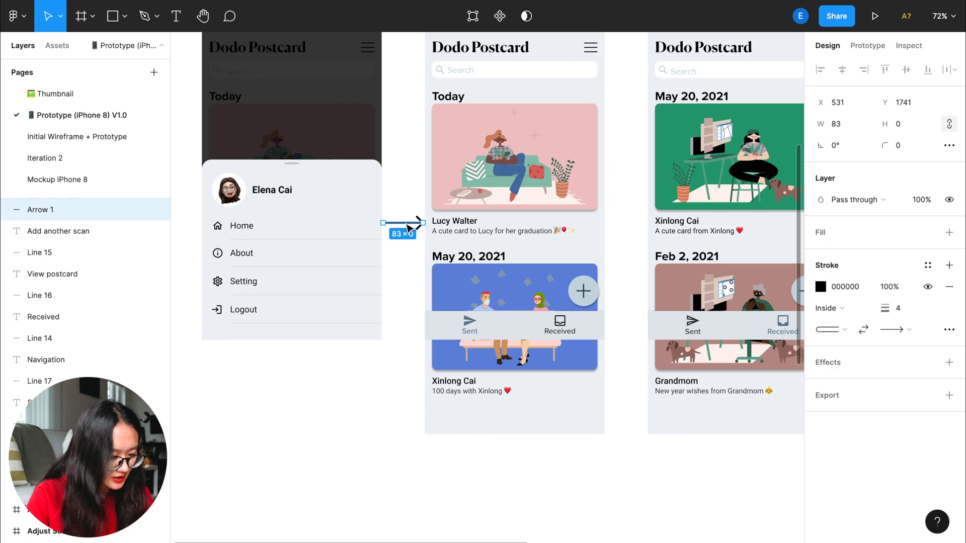
{"action": "key", "text": "ctrl+c"}
{"action": "key", "text": "ctrl+v"}
{"action": "mouse_move", "coordinate": [411, 226]}
{"action": "left_mouse_down"}
{"action": "mouse_move", "coordinate": [633, 338]}
{"action": "mouse_move", "coordinate": [596, 429]}
{"action": "left_mouse_up"}
{"action": "scroll", "coordinate": [617, 387], "scroll_direction": "down", "scroll_amount": 2}
{"action": "scroll", "coordinate": [589, 423], "scroll_direction": "up", "scroll_amount": 3, "text": "ctrl"}
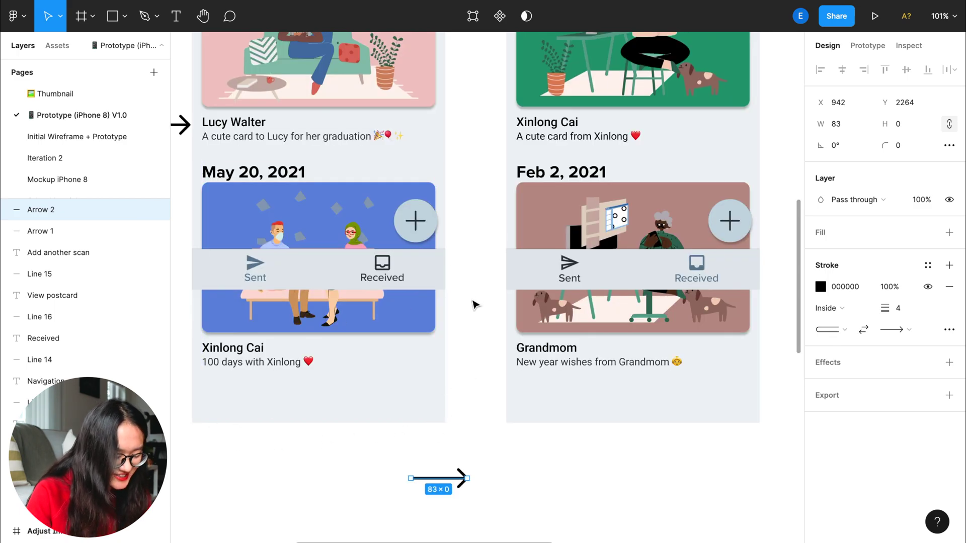
{"action": "scroll", "coordinate": [440, 477], "scroll_direction": "up", "scroll_amount": 5, "text": "ctrl"}
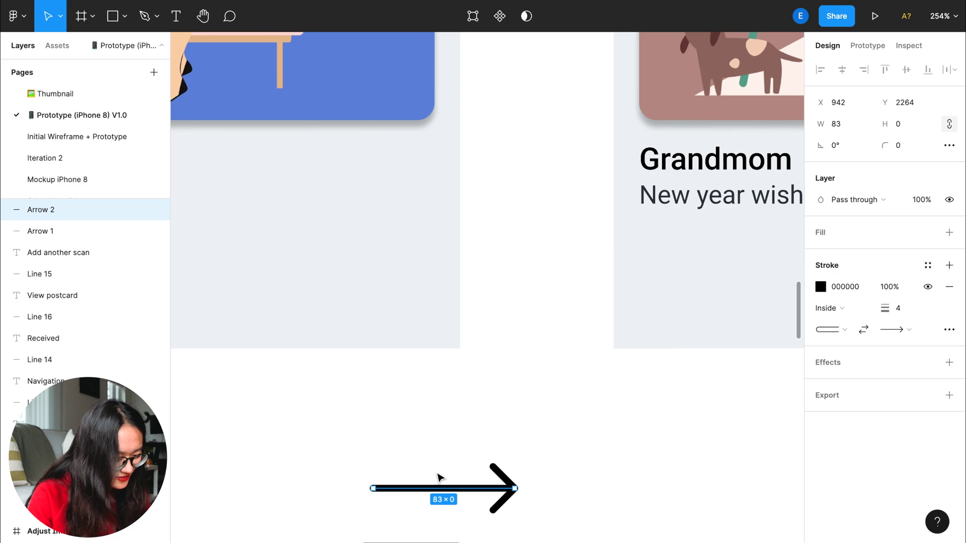
Step: Reshape the copy into an L from the Received tab to the Received screen, corner radius 10
{"action": "double_click", "coordinate": [444, 490]}
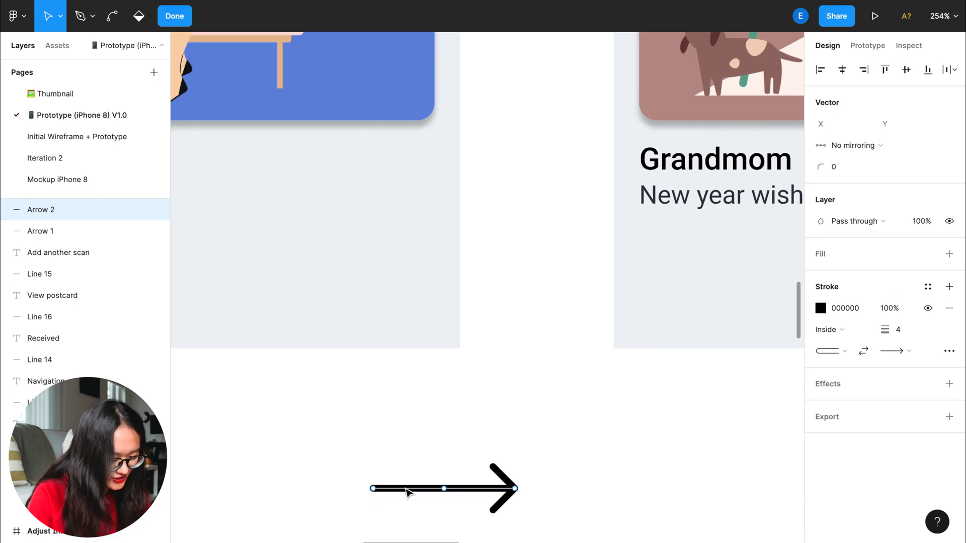
{"action": "scroll", "coordinate": [408, 492], "scroll_direction": "down", "scroll_amount": 2}
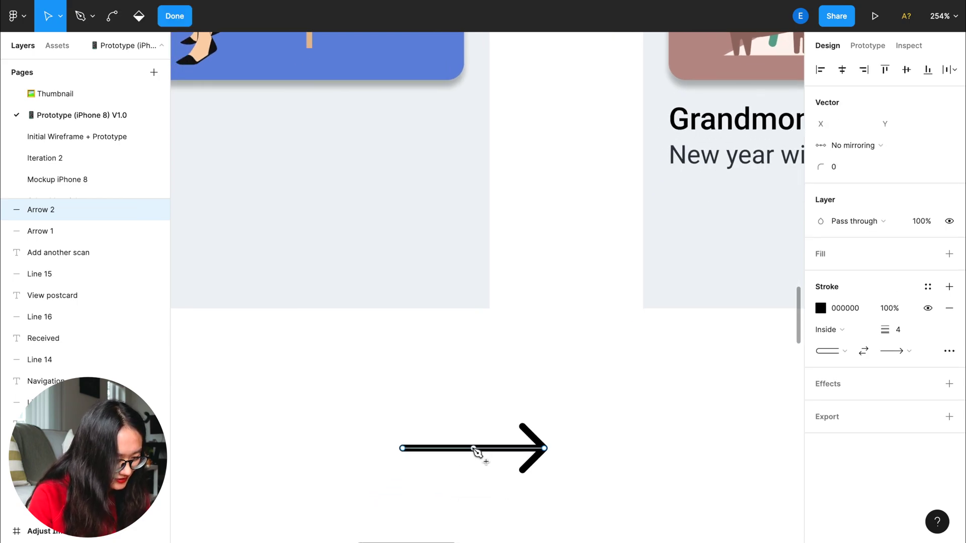
{"action": "left_click_drag", "start_coordinate": [476, 451], "coordinate": [415, 502]}
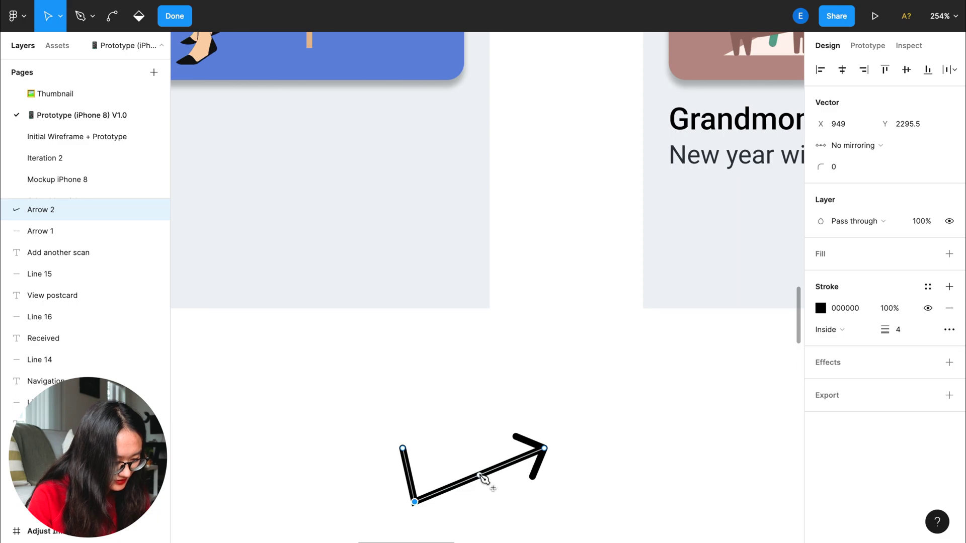
{"action": "left_click_drag", "start_coordinate": [480, 479], "coordinate": [558, 513]}
{"action": "scroll", "coordinate": [558, 513], "scroll_direction": "down", "scroll_amount": 5}
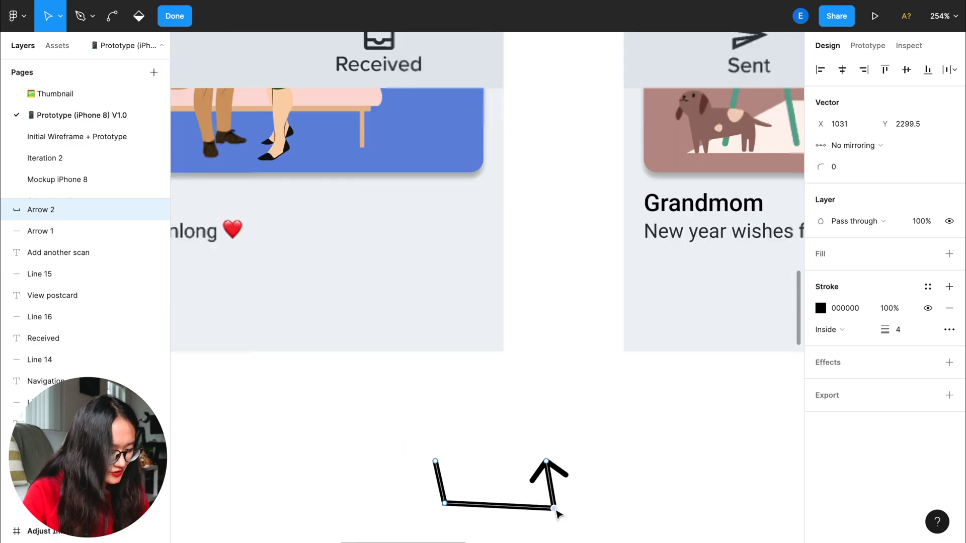
{"action": "left_click_drag", "start_coordinate": [508, 495], "coordinate": [492, 343]}
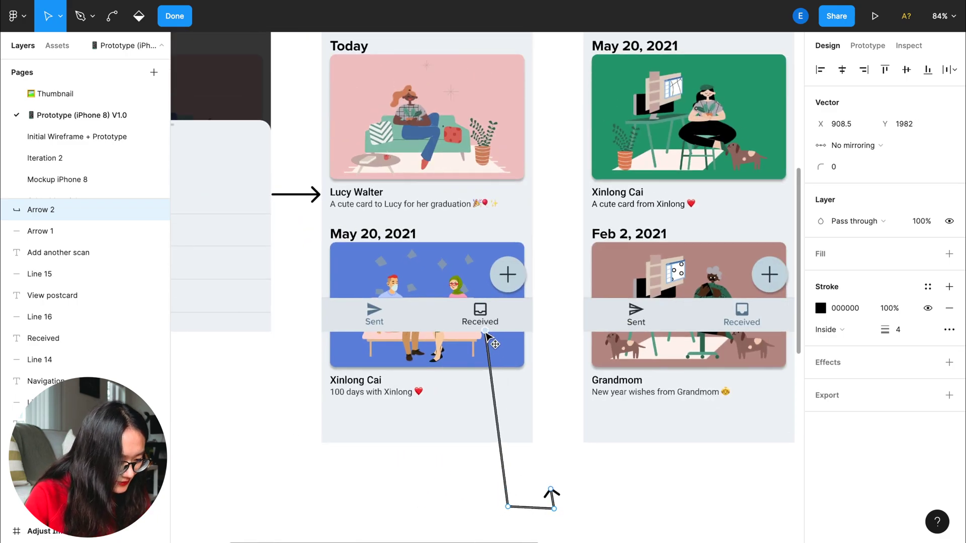
{"action": "left_click_drag", "start_coordinate": [507, 506], "coordinate": [486, 472]}
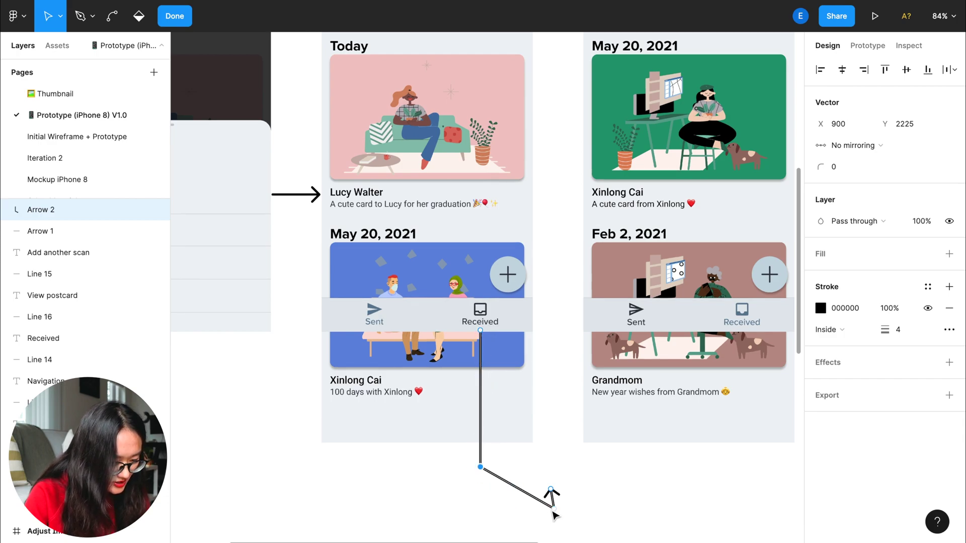
{"action": "left_click_drag", "start_coordinate": [564, 494], "coordinate": [642, 447]}
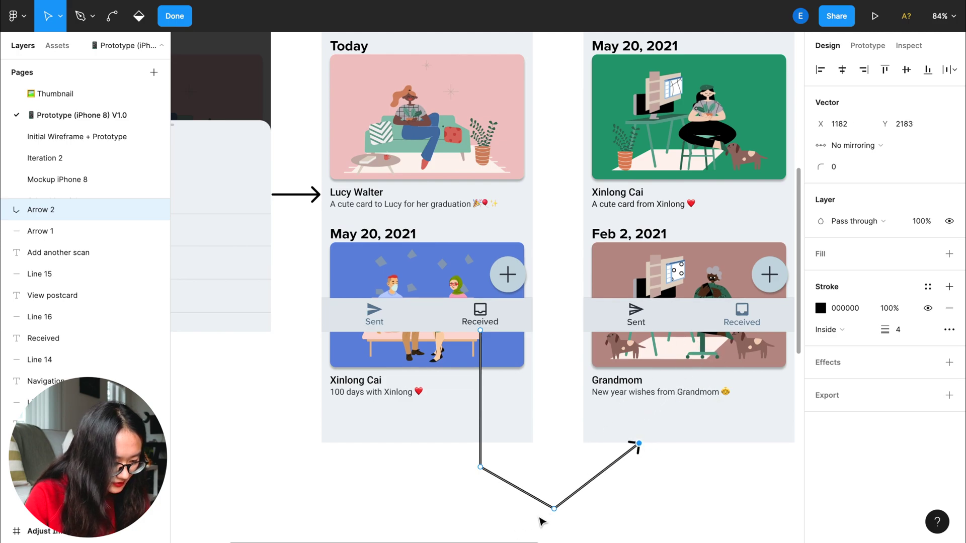
{"action": "left_click_drag", "start_coordinate": [555, 511], "coordinate": [641, 469]}
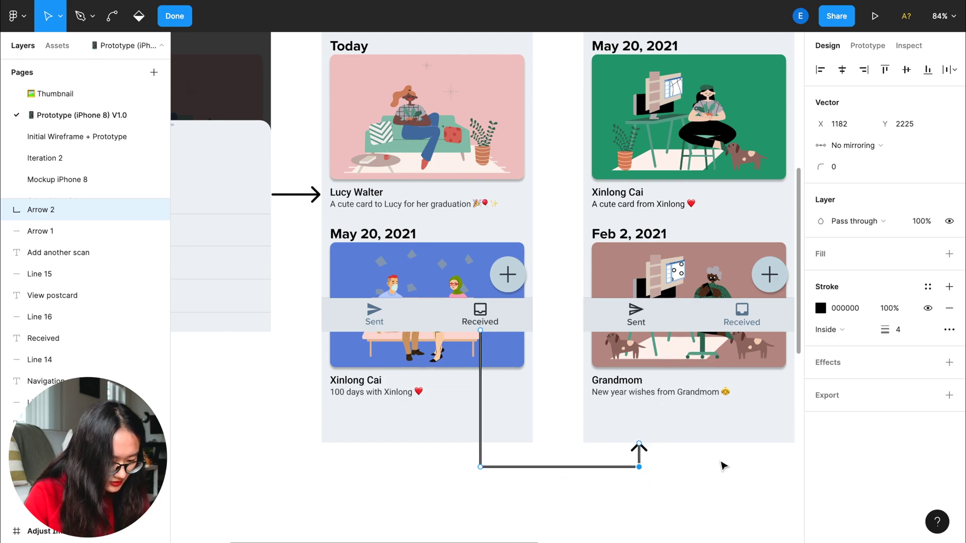
{"action": "scroll", "coordinate": [722, 466], "scroll_direction": "right", "scroll_amount": 2}
{"action": "type", "text": "10"}
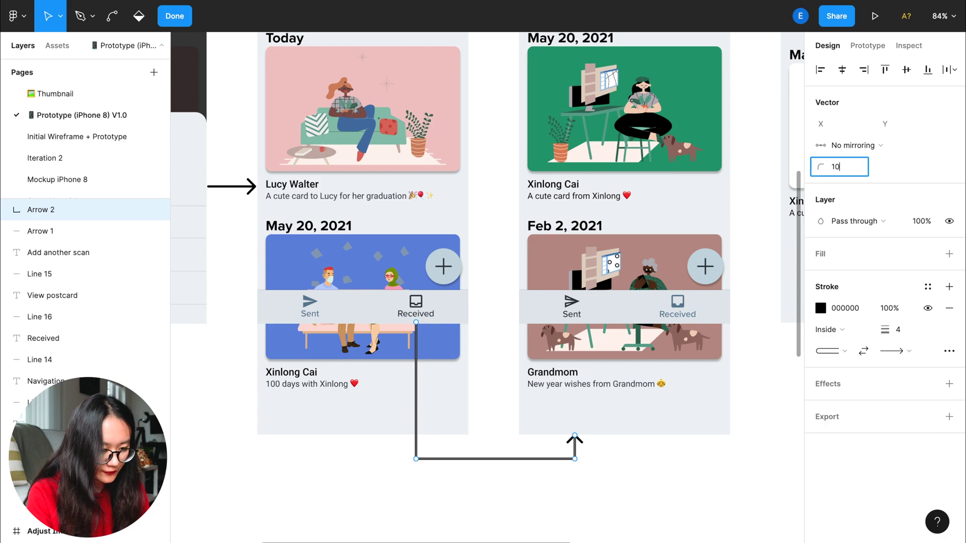
{"action": "key", "text": "Return"}
{"action": "key", "text": "Return"}
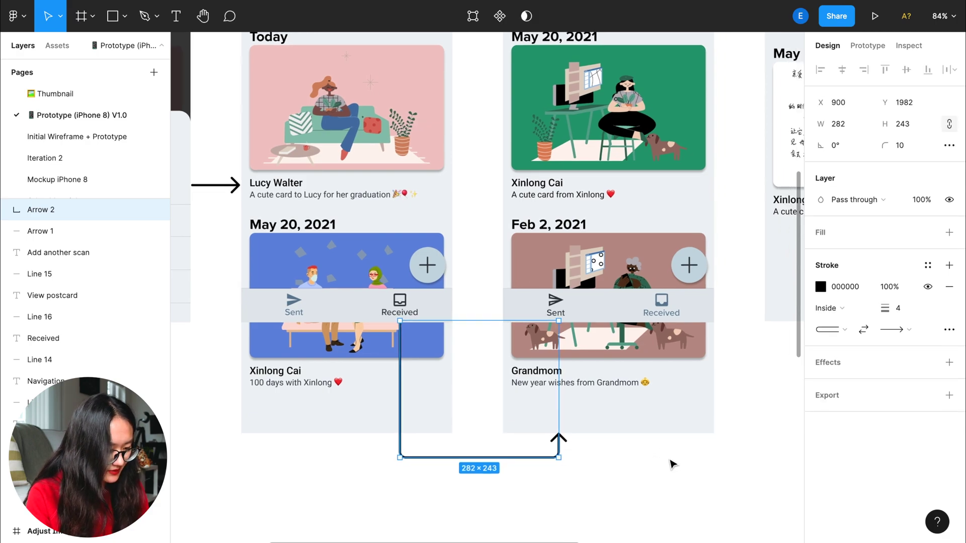
{"action": "key", "text": "Escape"}
{"action": "scroll", "coordinate": [671, 464], "scroll_direction": "down", "scroll_amount": 3}
{"action": "scroll", "coordinate": [671, 464], "scroll_direction": "right", "scroll_amount": 4}
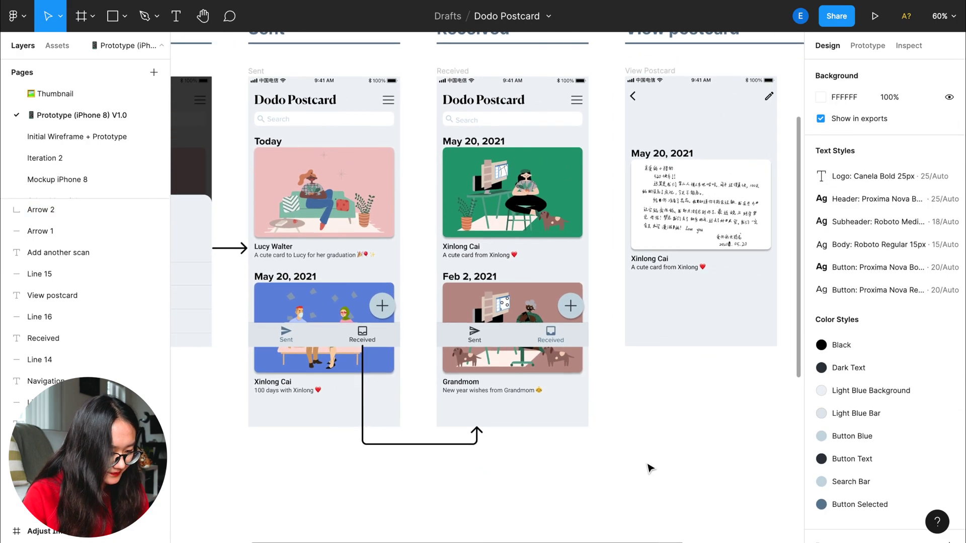
{"action": "scroll", "coordinate": [656, 461], "scroll_direction": "left", "scroll_amount": 3}
Step: Paste Arrow 1 copies linking Received to View postcard and between View postcard screens
{"action": "left_click", "coordinate": [230, 270]}
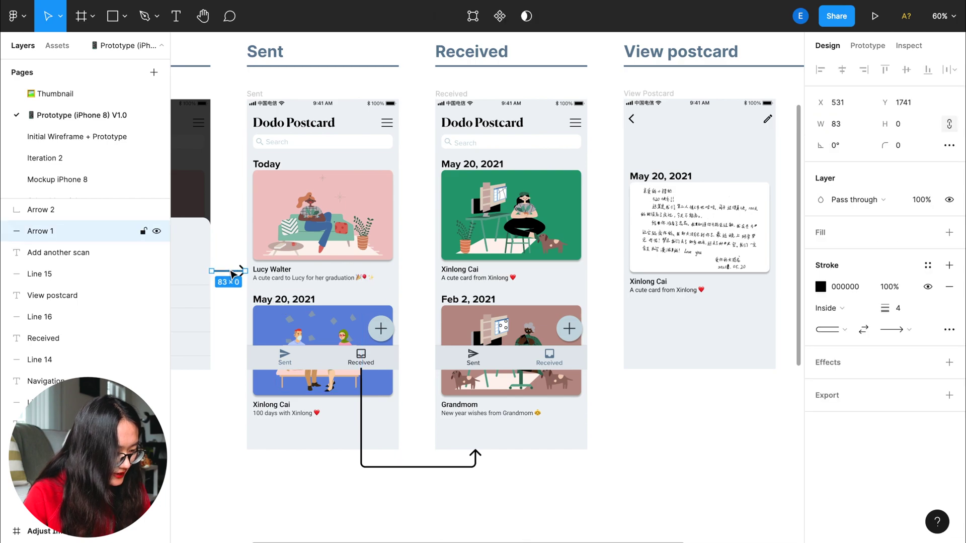
{"action": "key", "text": "ctrl+c"}
{"action": "key", "text": "ctrl+v"}
{"action": "left_click_drag", "start_coordinate": [230, 270], "coordinate": [613, 219]}
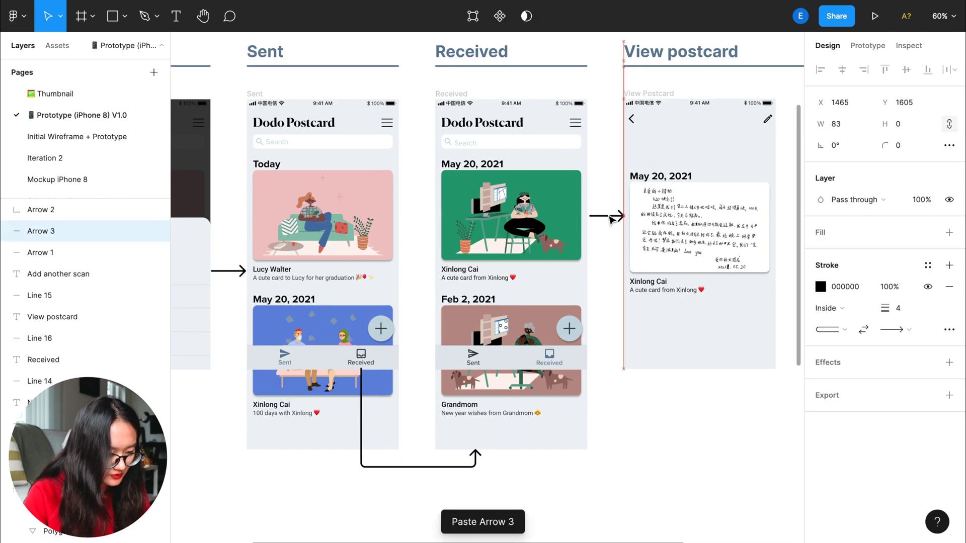
{"action": "left_click", "coordinate": [664, 440]}
{"action": "scroll", "coordinate": [663, 440], "scroll_direction": "down", "scroll_amount": 3}
{"action": "key", "text": "ctrl+v"}
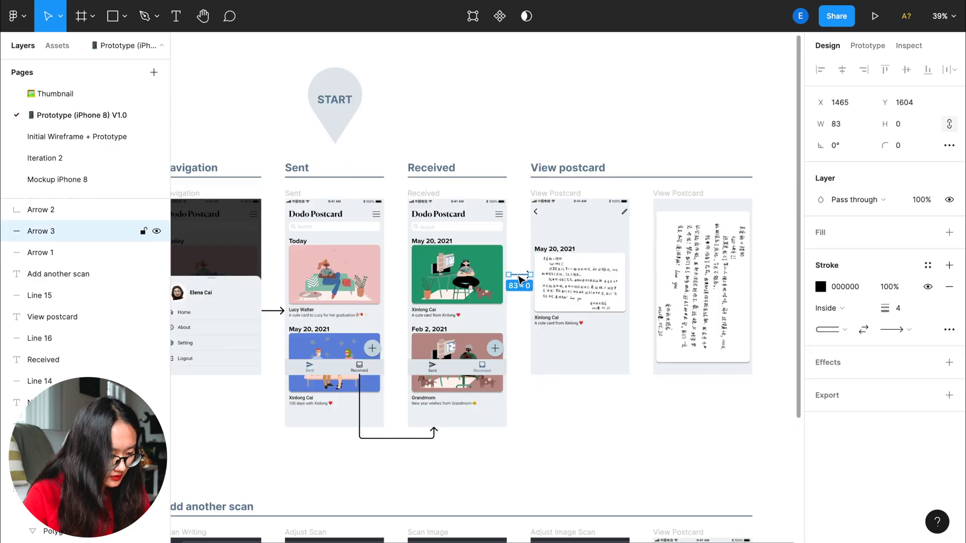
{"action": "left_click_drag", "start_coordinate": [613, 219], "coordinate": [762, 64]}
{"action": "scroll", "coordinate": [548, 209], "scroll_direction": "up", "scroll_amount": 3}
Step: Paste copies of the L-shaped arrow into the Add another scan flow
{"action": "left_click", "coordinate": [547, 209]}
{"action": "key", "text": "ctrl+c"}
{"action": "key", "text": "ctrl+v"}
{"action": "scroll", "coordinate": [311, 279], "scroll_direction": "up", "scroll_amount": 2}
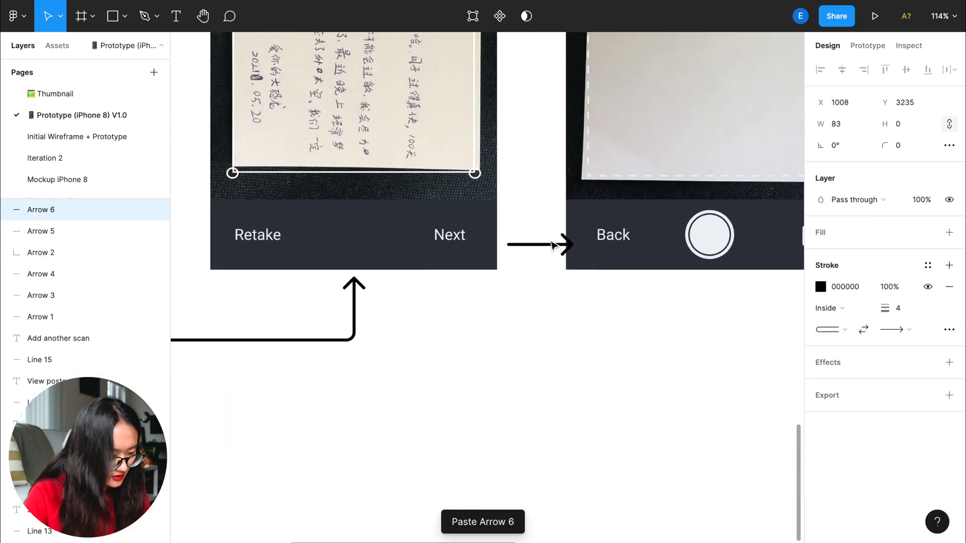
{"action": "key", "text": "ctrl+v"}
{"action": "key", "text": "ctrl+v"}
{"action": "scroll", "coordinate": [665, 161], "scroll_direction": "down", "scroll_amount": 3}
{"action": "key", "text": "Escape"}
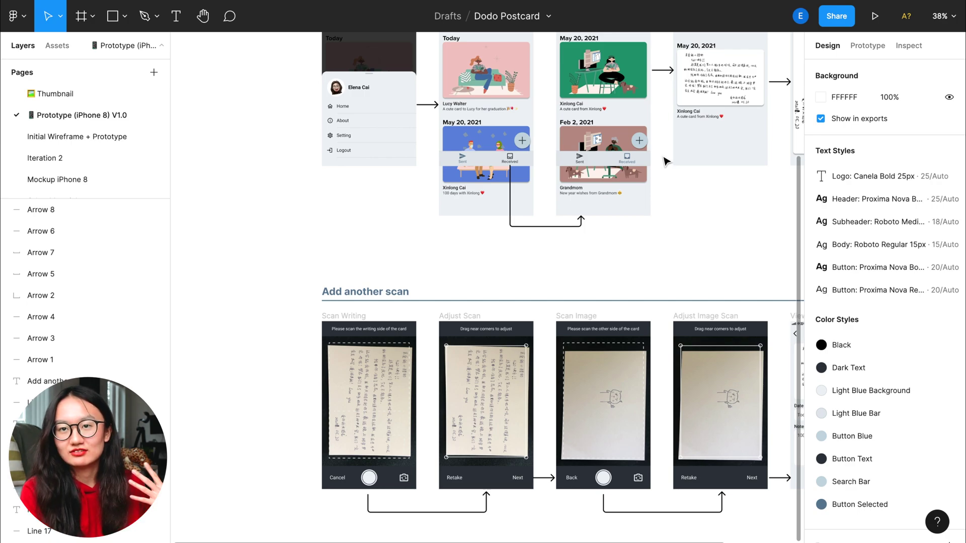
Step: Draw a four-point connector path from the Received screen down to Add another scan
{"action": "key", "text": "p"}
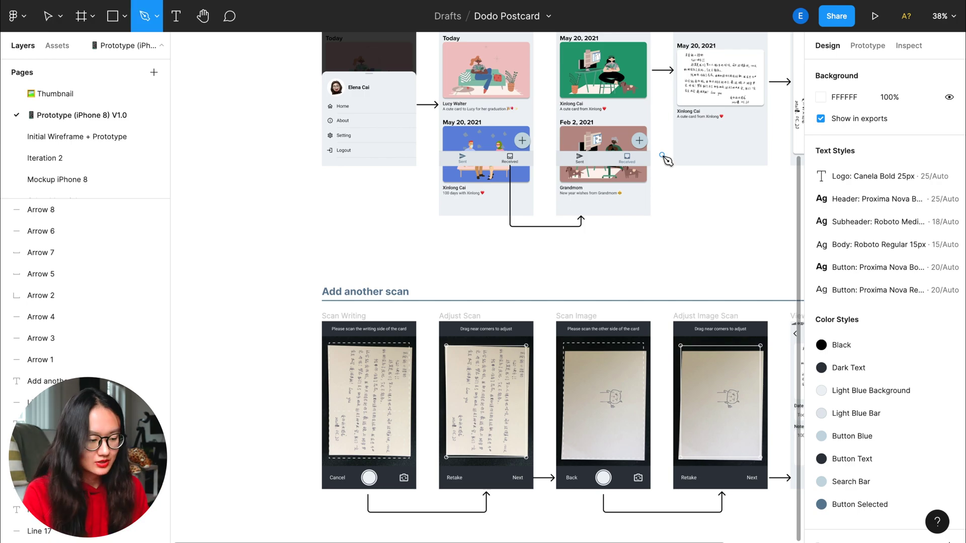
{"action": "scroll", "coordinate": [665, 161], "scroll_direction": "up", "scroll_amount": 3}
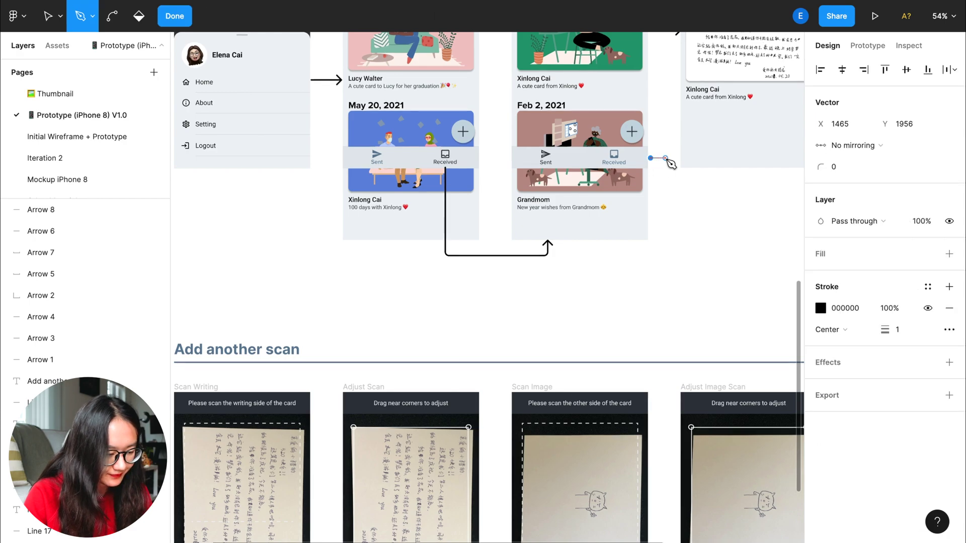
{"action": "left_click", "coordinate": [667, 159]}
{"action": "left_click", "coordinate": [667, 298]}
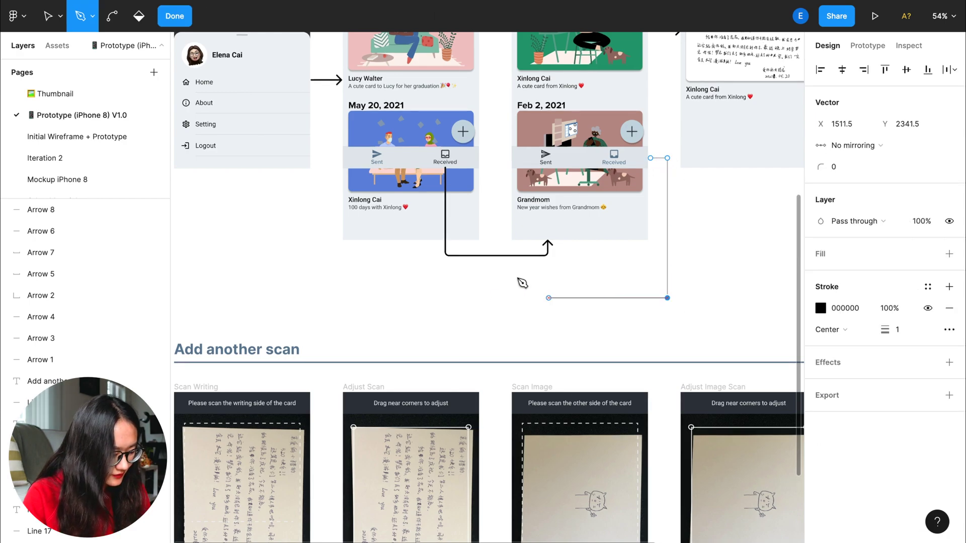
{"action": "left_click", "coordinate": [239, 298]}
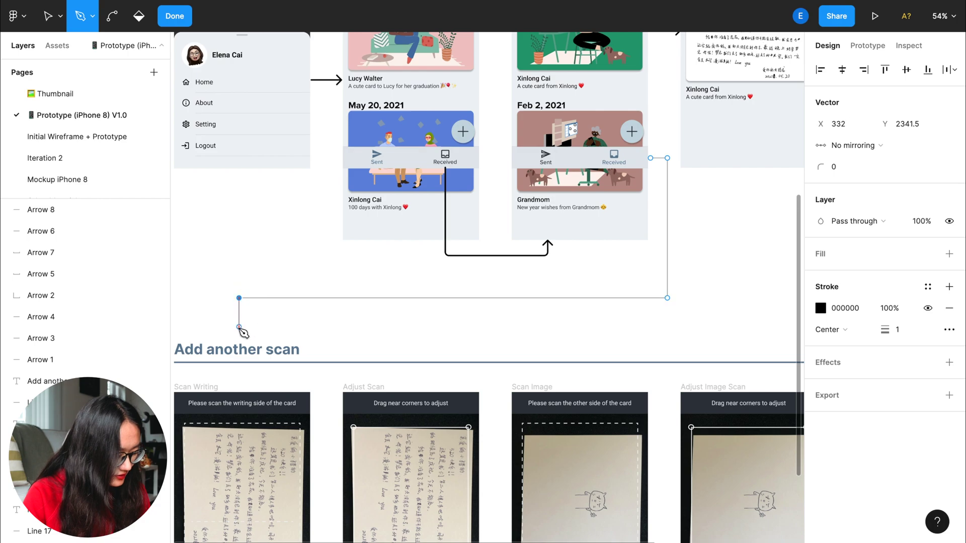
{"action": "left_click", "coordinate": [238, 326]}
{"action": "key", "text": "Return"}
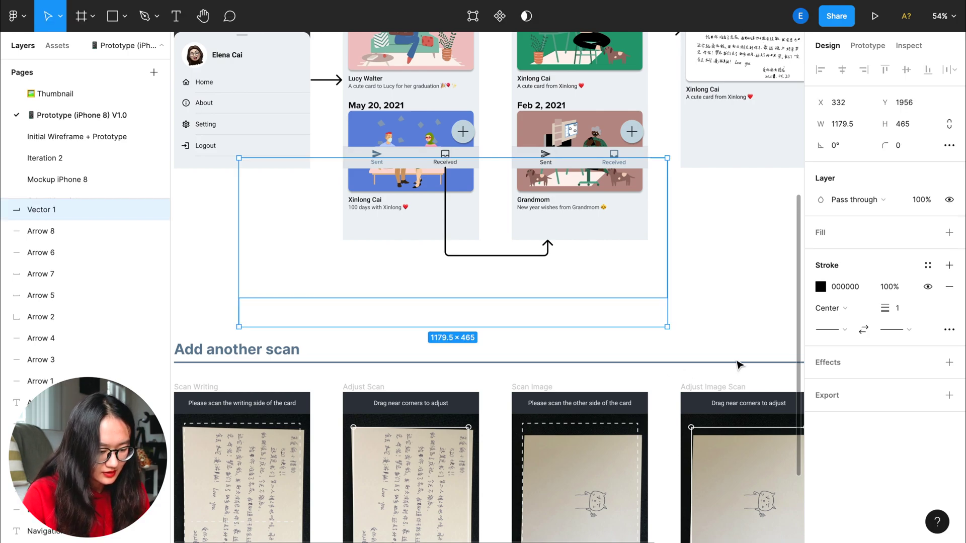
Step: Give the connector stroke weight 4, corner radius 10 and a Triangle arrow end
{"action": "left_click", "coordinate": [906, 309]}
{"action": "type", "text": "4"}
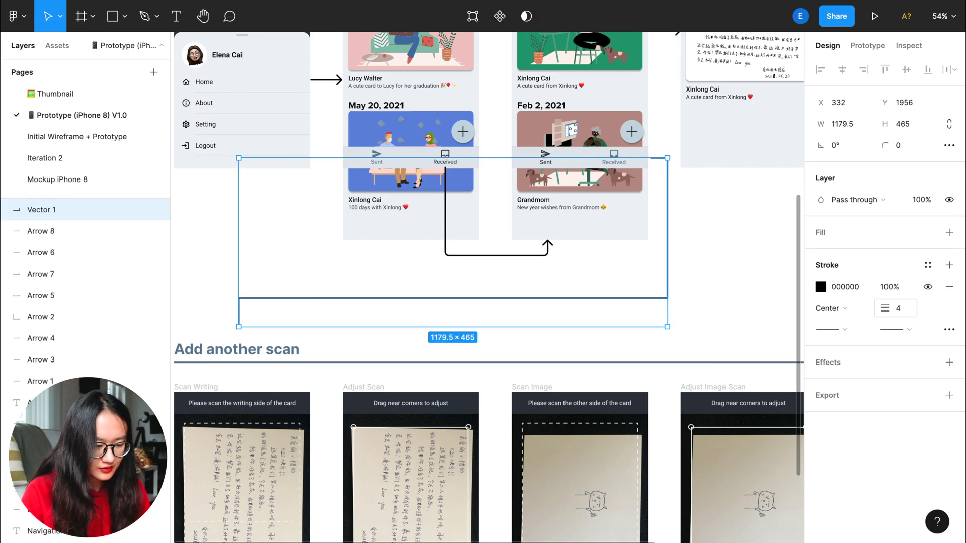
{"action": "left_click", "coordinate": [905, 145]}
{"action": "type", "text": "10"}
{"action": "key", "text": "Return"}
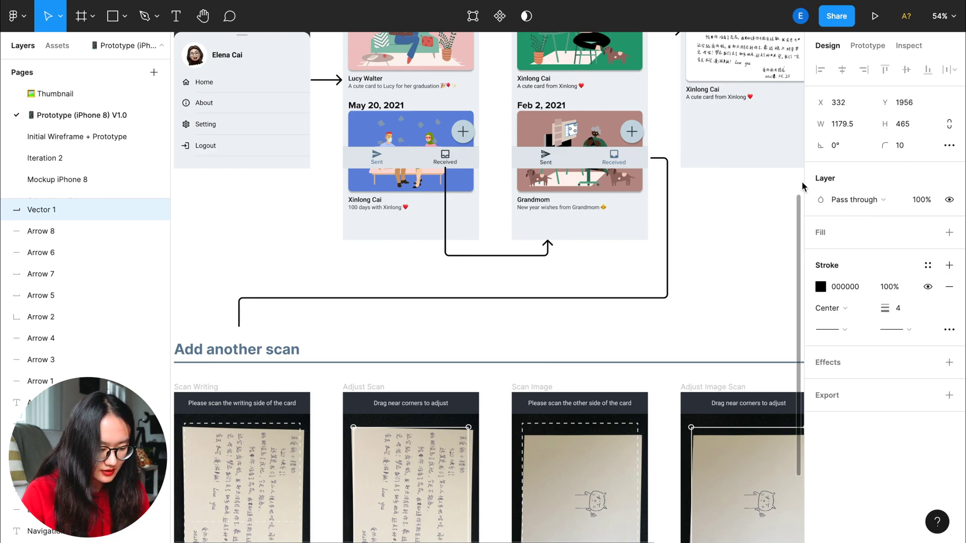
{"action": "left_click", "coordinate": [830, 329]}
{"action": "left_click", "coordinate": [846, 362]}
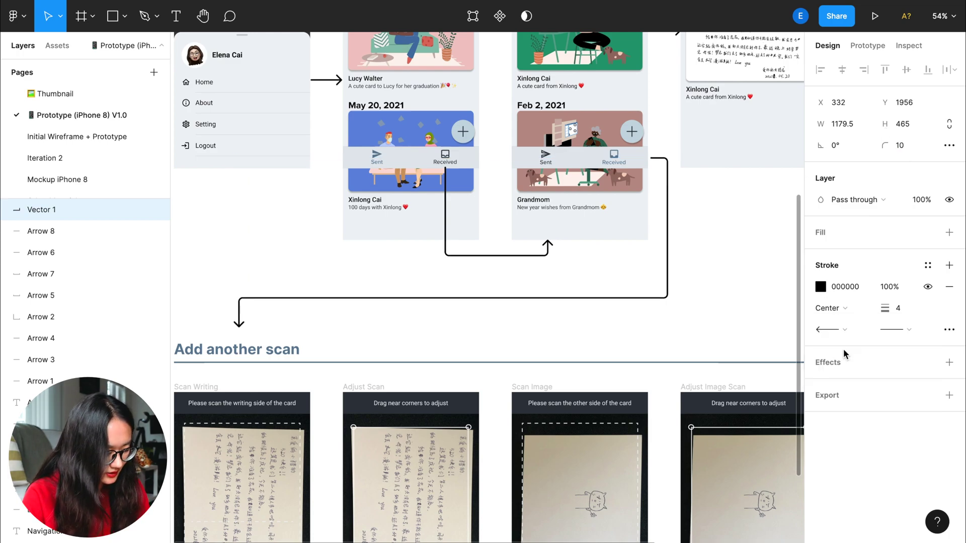
{"action": "left_click", "coordinate": [740, 244]}
Step: Zoom to fit the whole prototype flow and select seven flow arrows
{"action": "key", "text": "shift+1"}
{"action": "scroll", "coordinate": [742, 245], "scroll_direction": "down", "scroll_amount": 5}
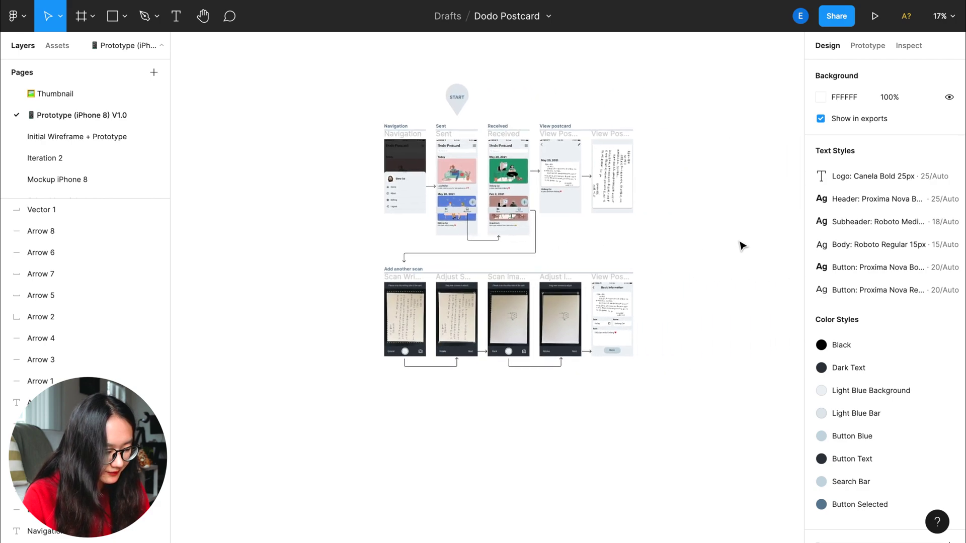
{"action": "left_click", "coordinate": [377, 217]}
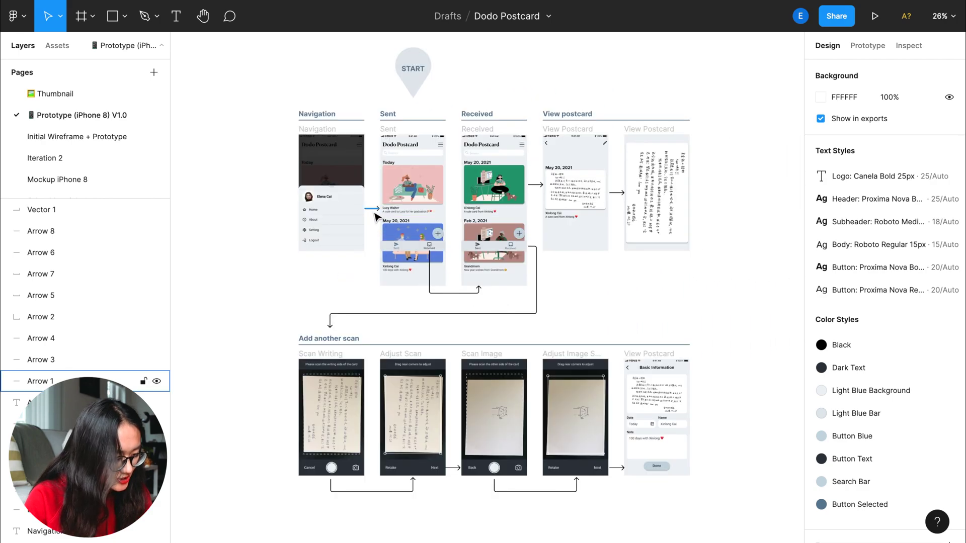
{"action": "left_click", "coordinate": [475, 302], "text": "shift"}
{"action": "left_click", "coordinate": [544, 313], "text": "shift"}
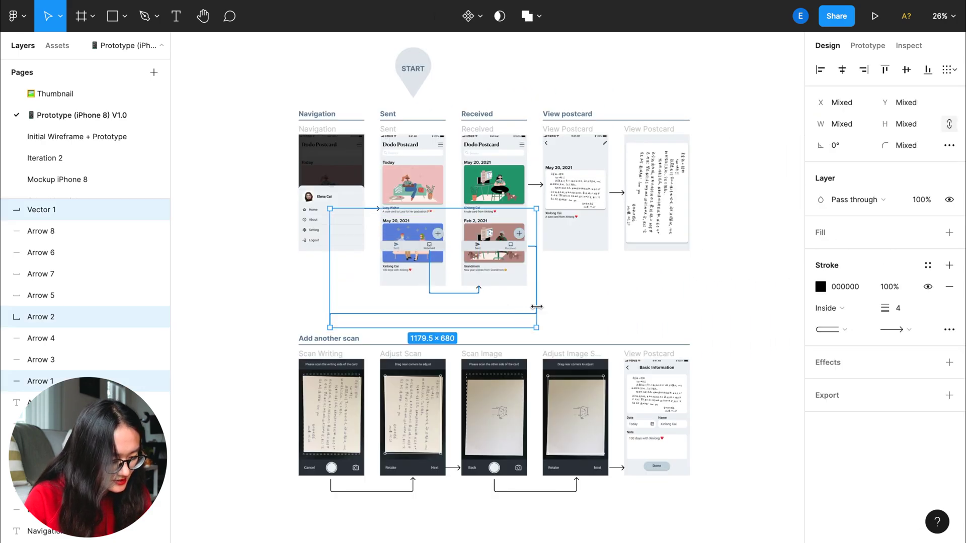
{"action": "left_click", "coordinate": [414, 491], "text": "shift"}
{"action": "left_click", "coordinate": [575, 491], "text": "shift"}
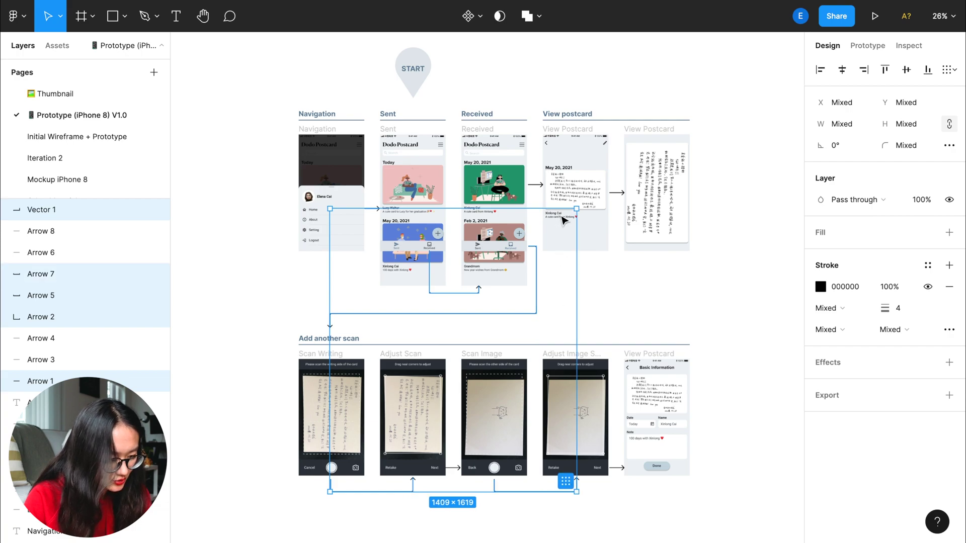
{"action": "left_click", "coordinate": [534, 186], "text": "shift"}
{"action": "left_click", "coordinate": [616, 193], "text": "shift"}
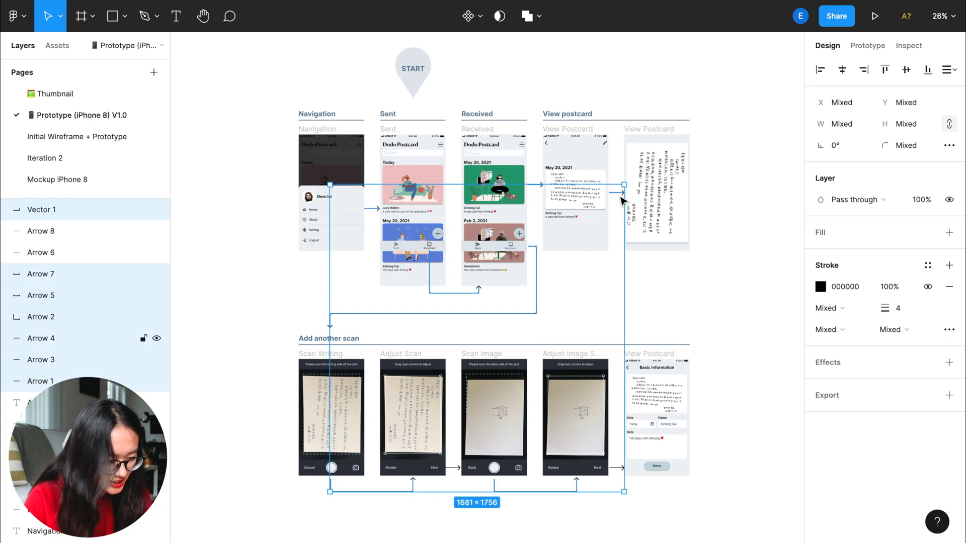
Step: Recolour the selected arrows' stroke to Button Selected, then Search Bar, and deselect
{"action": "left_click", "coordinate": [927, 264]}
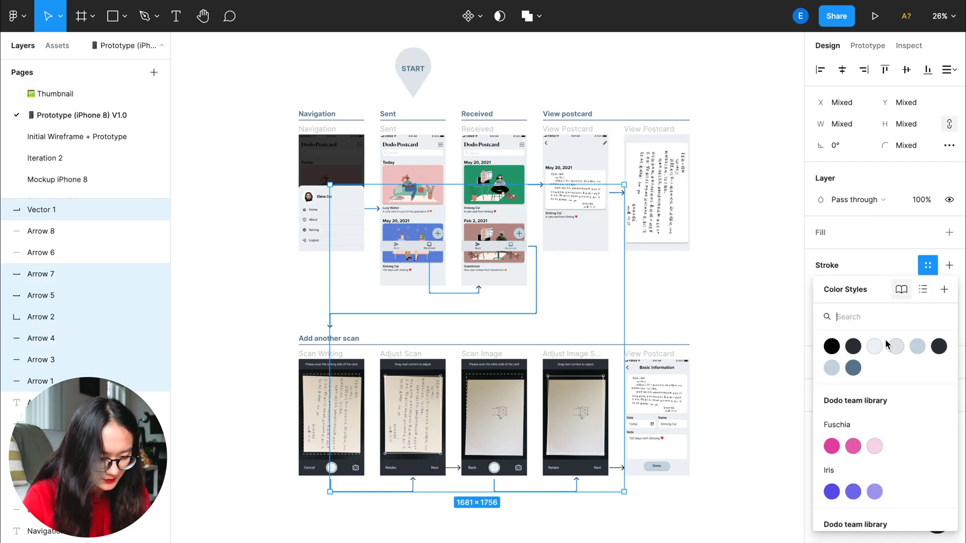
{"action": "left_click", "coordinate": [852, 367]}
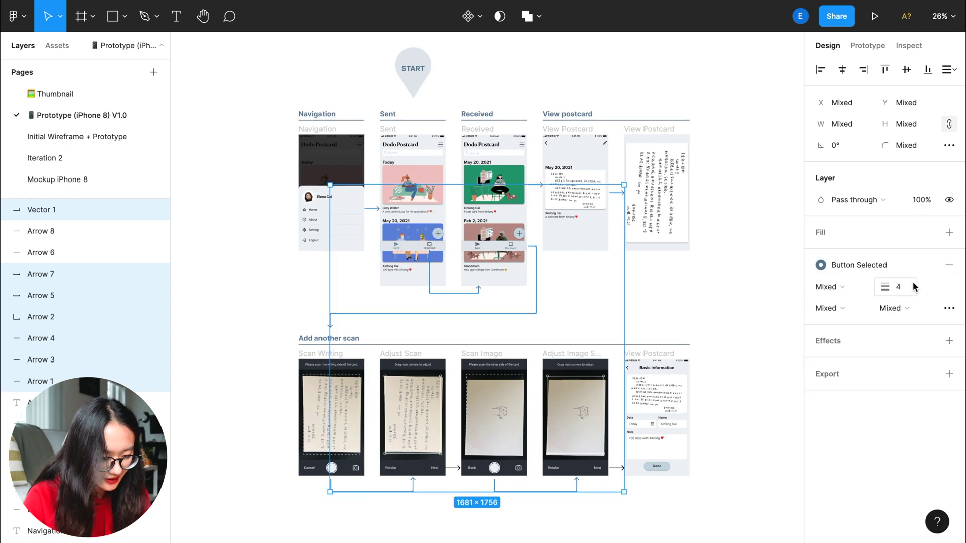
{"action": "left_click", "coordinate": [898, 266]}
{"action": "left_click", "coordinate": [831, 367]}
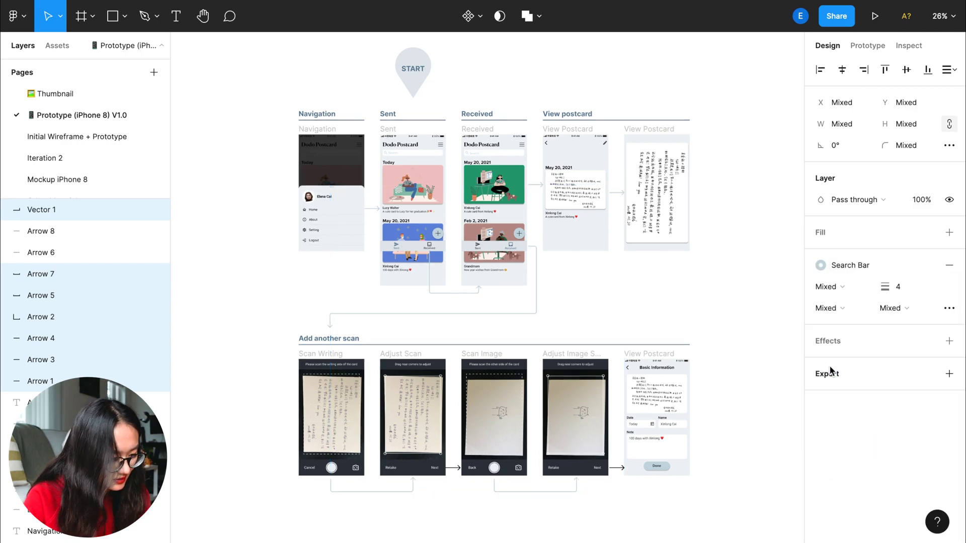
{"action": "left_click", "coordinate": [730, 302]}
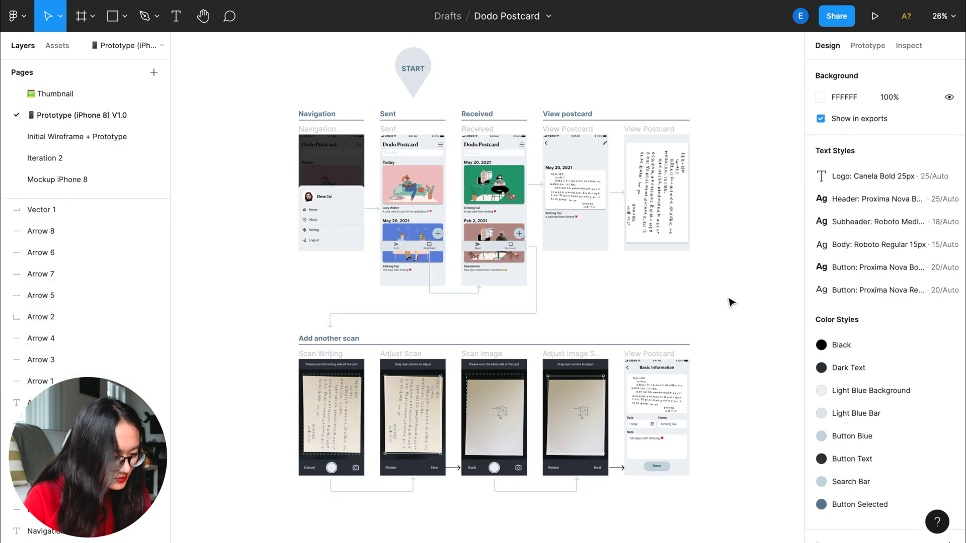
{"action": "scroll", "coordinate": [730, 302], "scroll_direction": "up", "scroll_amount": 1}
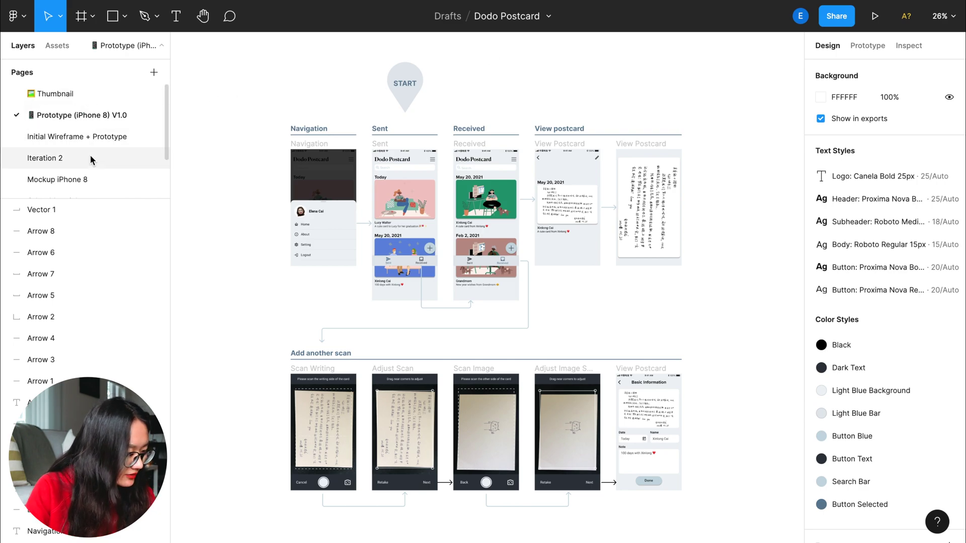
Step: Clear the selection and move the Stickersheet page up to third place
{"action": "left_click", "coordinate": [97, 210]}
{"action": "key", "text": "Escape"}
{"action": "scroll", "coordinate": [97, 134], "scroll_direction": "down", "scroll_amount": 2}
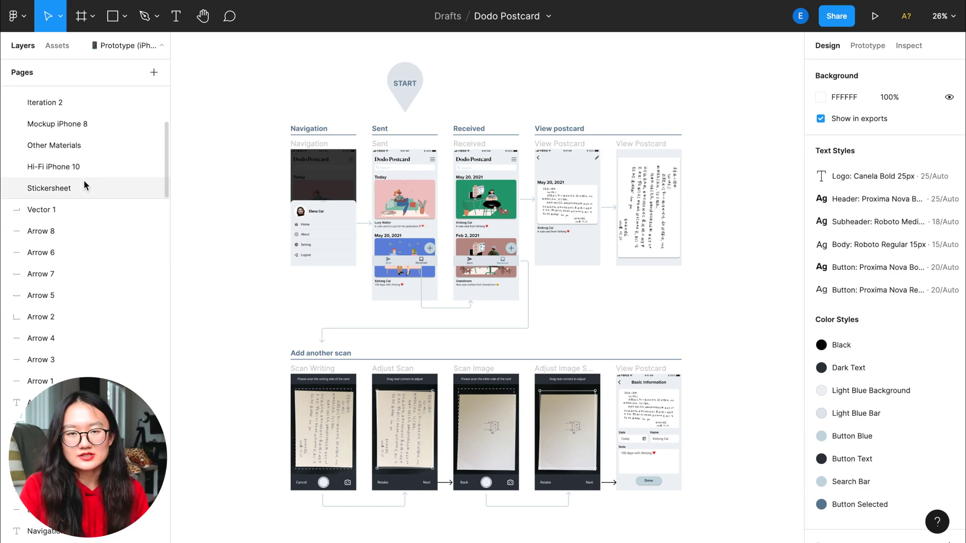
{"action": "scroll", "coordinate": [84, 181], "scroll_direction": "up", "scroll_amount": 3}
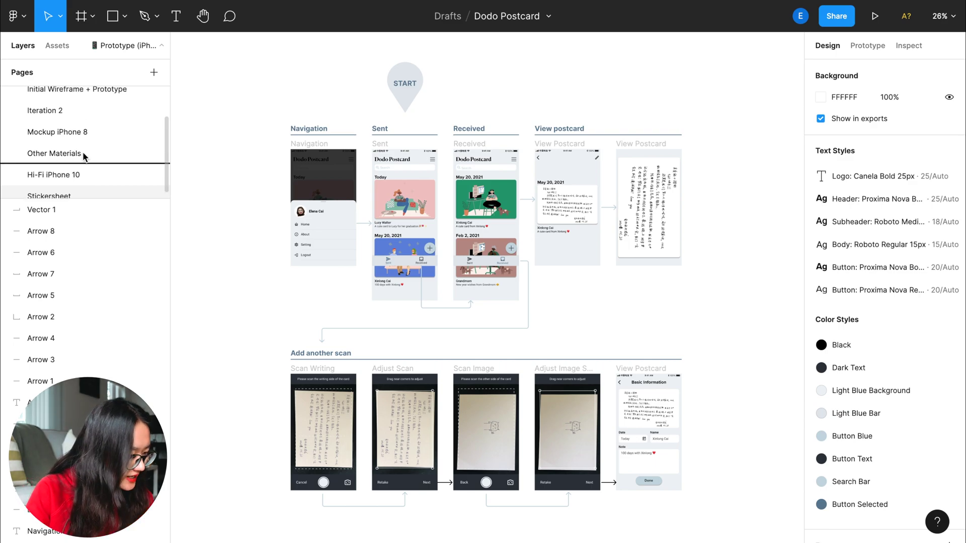
{"action": "left_click_drag", "start_coordinate": [83, 157], "coordinate": [82, 140]}
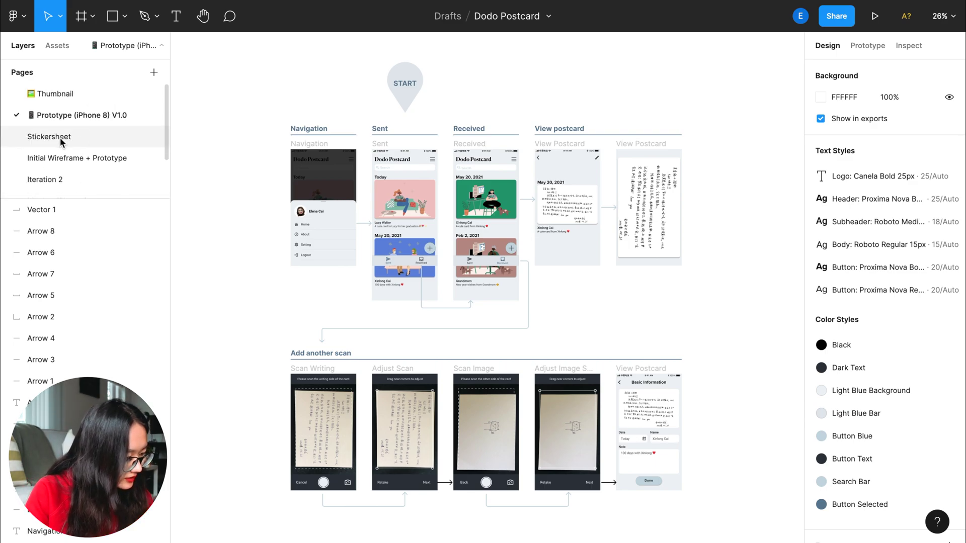
Step: Add a ✏️ emoji to the Stickersheet page name and move it right after Thumbnail
{"action": "left_click", "coordinate": [54, 137]}
{"action": "double_click", "coordinate": [54, 137]}
{"action": "left_click", "coordinate": [30, 137]}
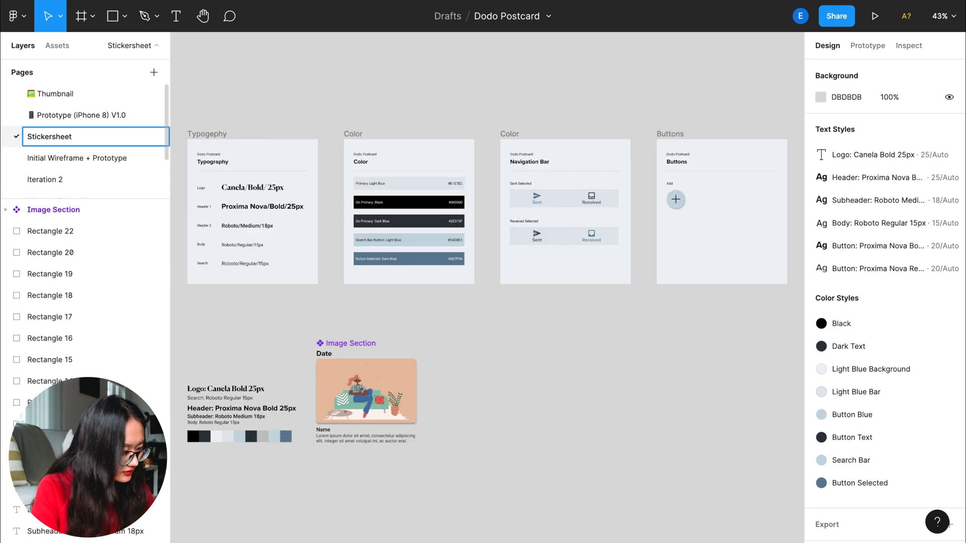
{"action": "type", "text": "✏️"}
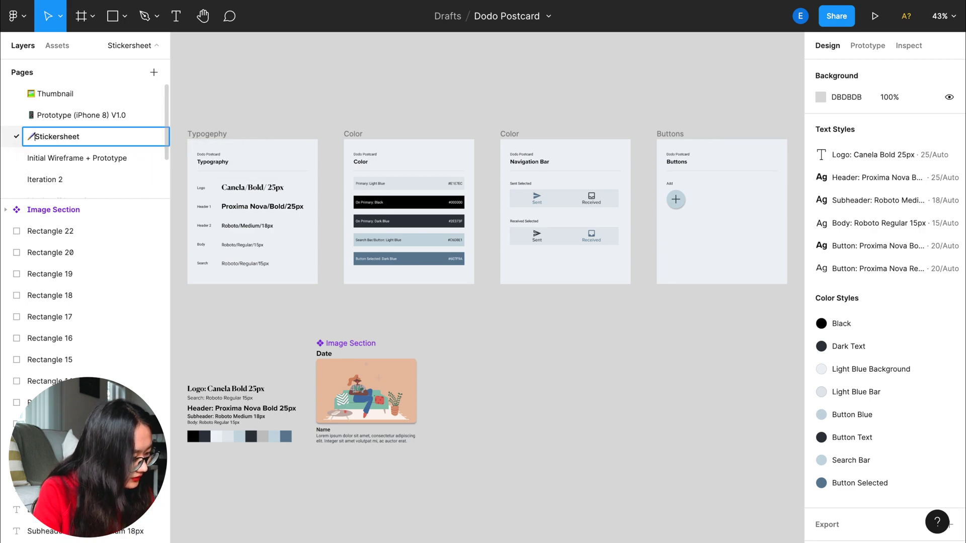
{"action": "key", "text": "Return"}
{"action": "left_click_drag", "start_coordinate": [83, 136], "coordinate": [96, 114]}
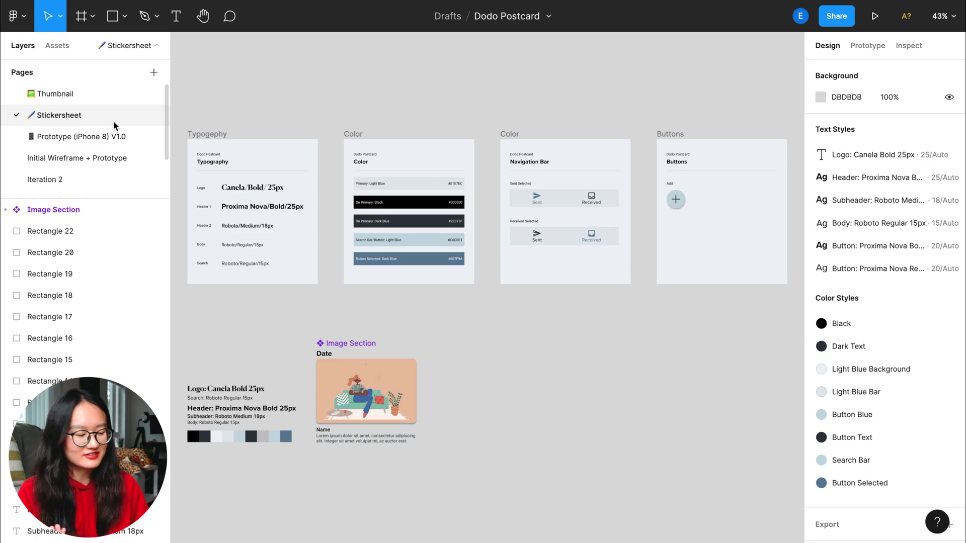
{"action": "scroll", "coordinate": [328, 457], "scroll_direction": "left", "scroll_amount": 4}
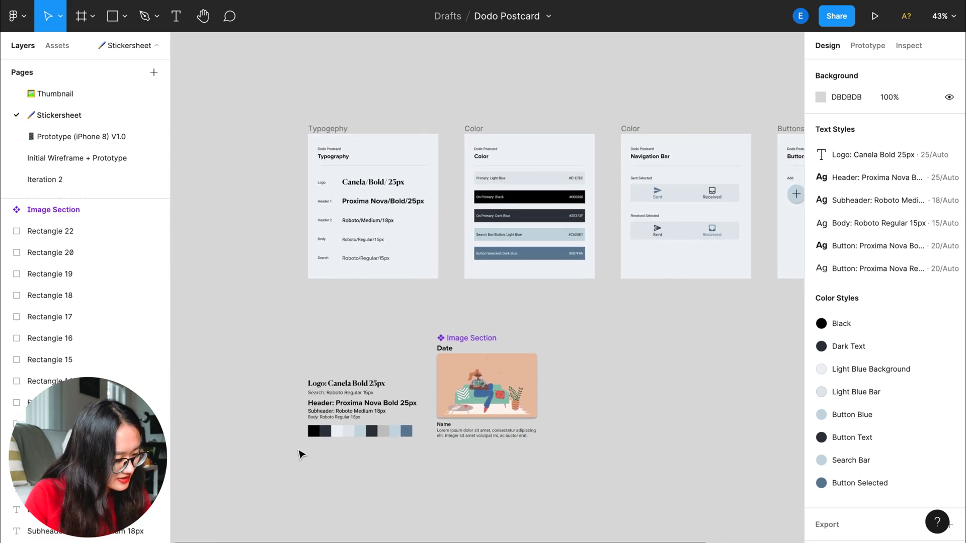
{"action": "scroll", "coordinate": [300, 454], "scroll_direction": "up", "scroll_amount": 5}
Step: Delete the loose text-style and swatch group, and move Image Section beneath the Typography frame
{"action": "left_click_drag", "start_coordinate": [285, 451], "coordinate": [536, 270]}
{"action": "key", "text": "Delete"}
{"action": "scroll", "coordinate": [556, 267], "scroll_direction": "down", "scroll_amount": 5}
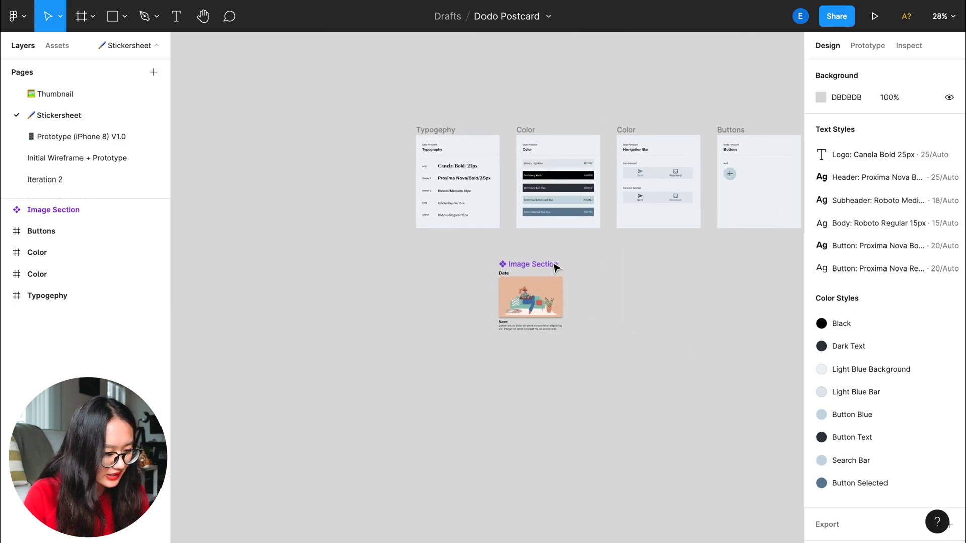
{"action": "left_click_drag", "start_coordinate": [466, 246], "coordinate": [619, 356]}
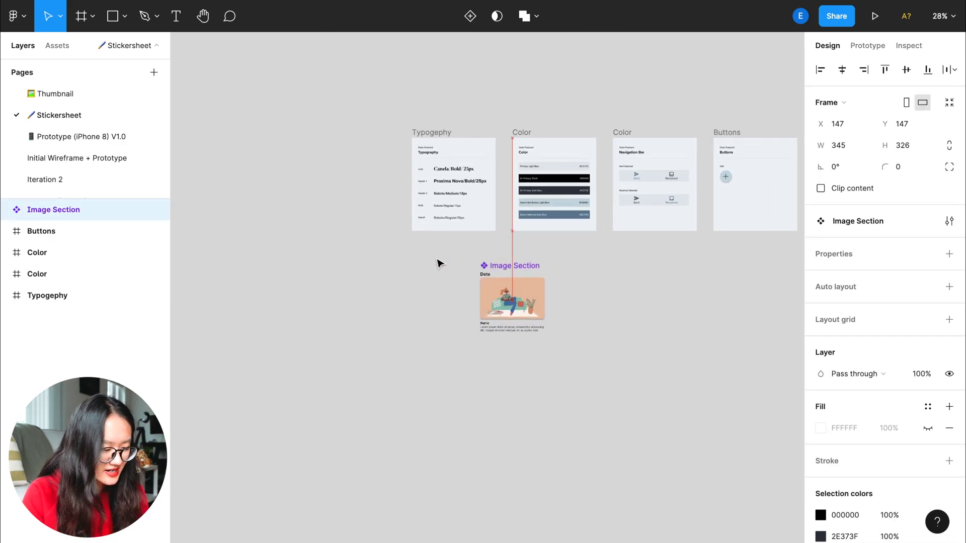
{"action": "left_click_drag", "start_coordinate": [528, 266], "coordinate": [434, 265]}
{"action": "left_click", "coordinate": [571, 298]}
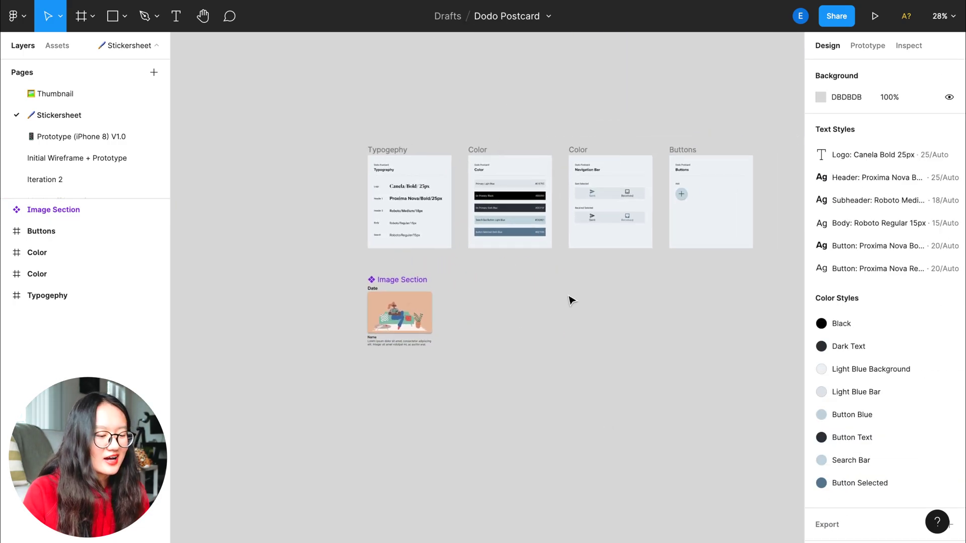
{"action": "left_click_drag", "start_coordinate": [559, 288], "coordinate": [571, 295]}
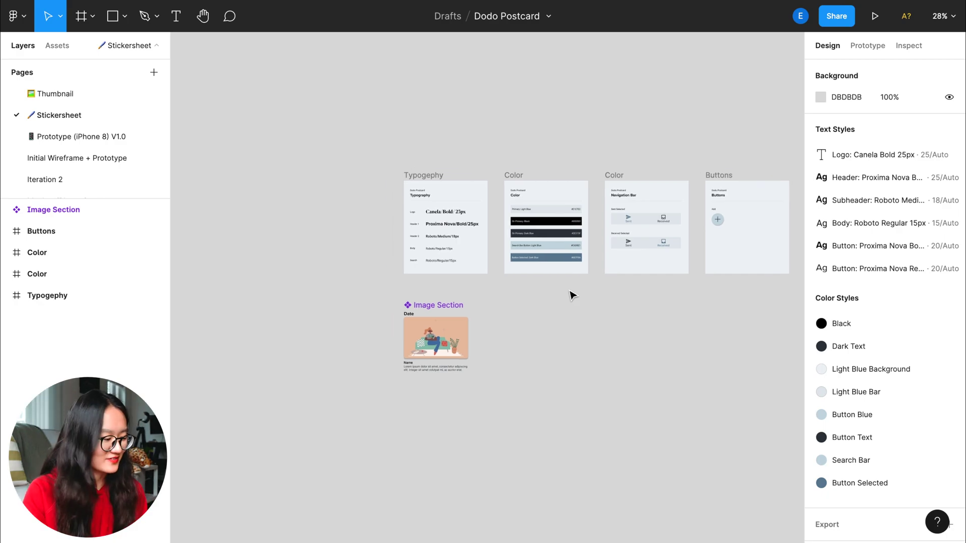
Step: Open the Other Materials page, then select the 📦 emoji beside Archive in Notion
{"action": "left_click", "coordinate": [80, 137]}
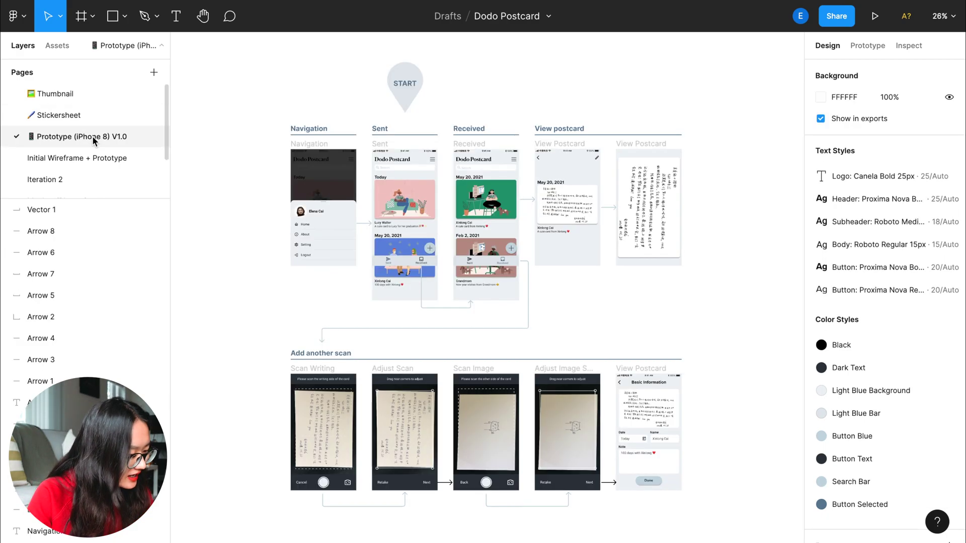
{"action": "scroll", "coordinate": [92, 139], "scroll_direction": "down", "scroll_amount": 2}
{"action": "scroll", "coordinate": [94, 135], "scroll_direction": "down", "scroll_amount": 1}
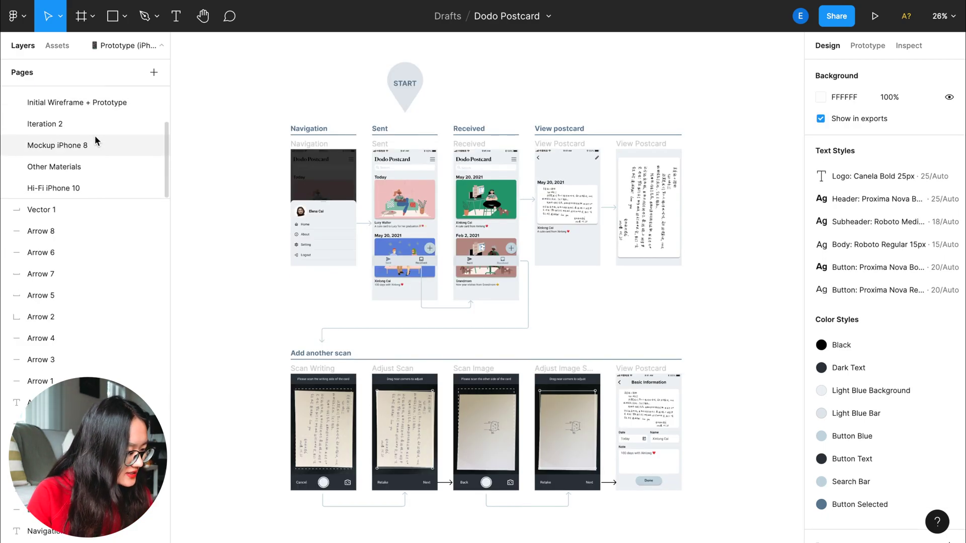
{"action": "left_click", "coordinate": [96, 168]}
{"action": "scroll", "coordinate": [398, 347], "scroll_direction": "up", "scroll_amount": 2}
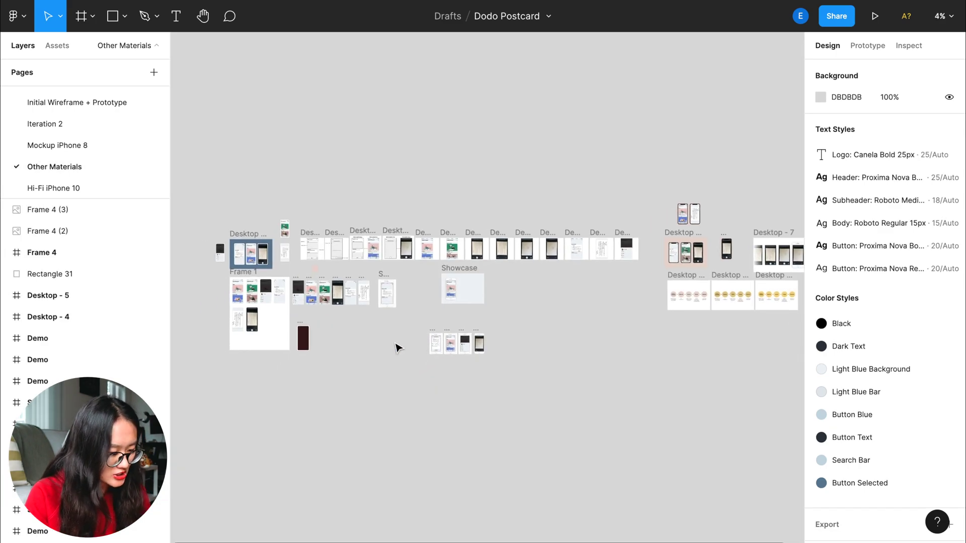
{"action": "double_click", "coordinate": [74, 168]}
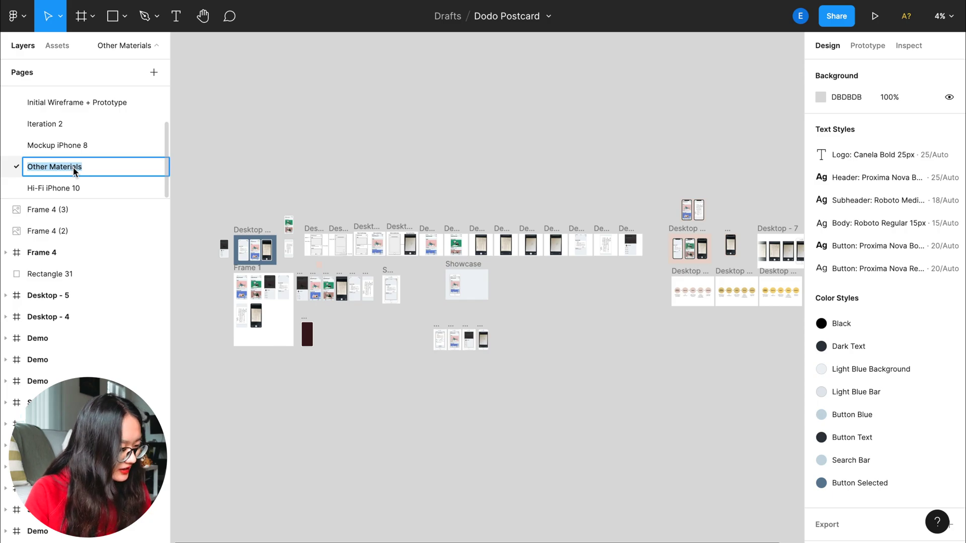
{"action": "key", "text": "ctrl+Left"}
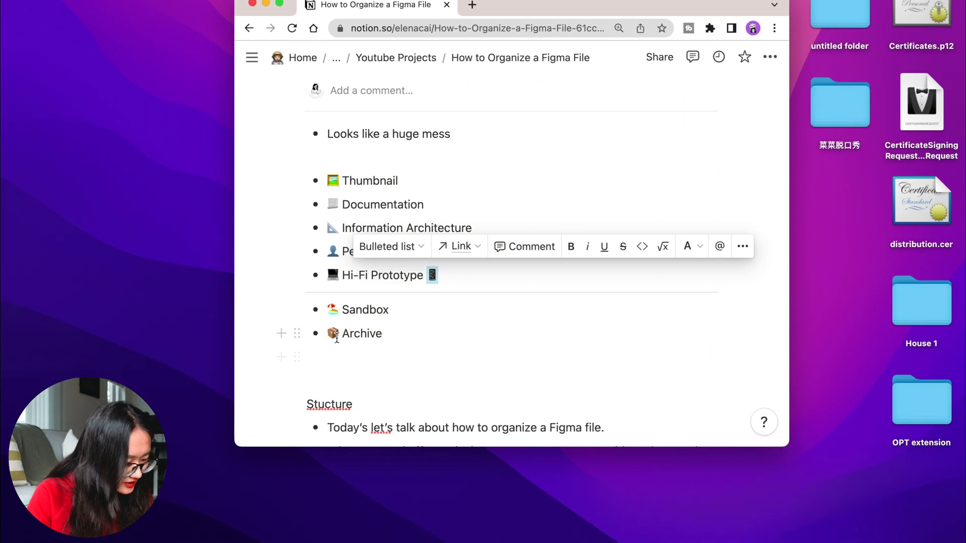
{"action": "double_click", "coordinate": [332, 334]}
Step: Rename Other Materials to '📦 Archive' using the copied emoji, then open Prototype (iPhone 8) V1.0
{"action": "key", "text": "super+c"}
{"action": "key", "text": "ctrl+Right"}
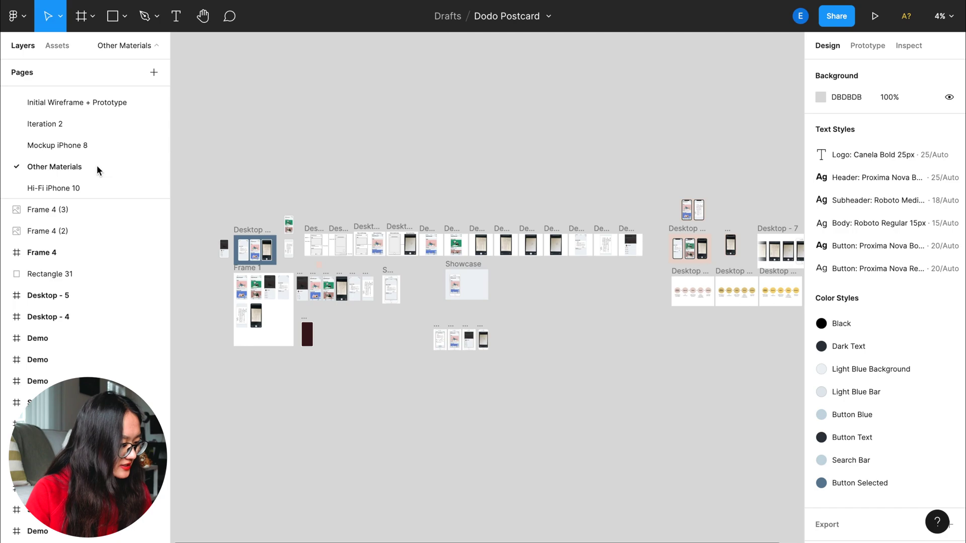
{"action": "double_click", "coordinate": [56, 162]}
{"action": "key", "text": "super+v"}
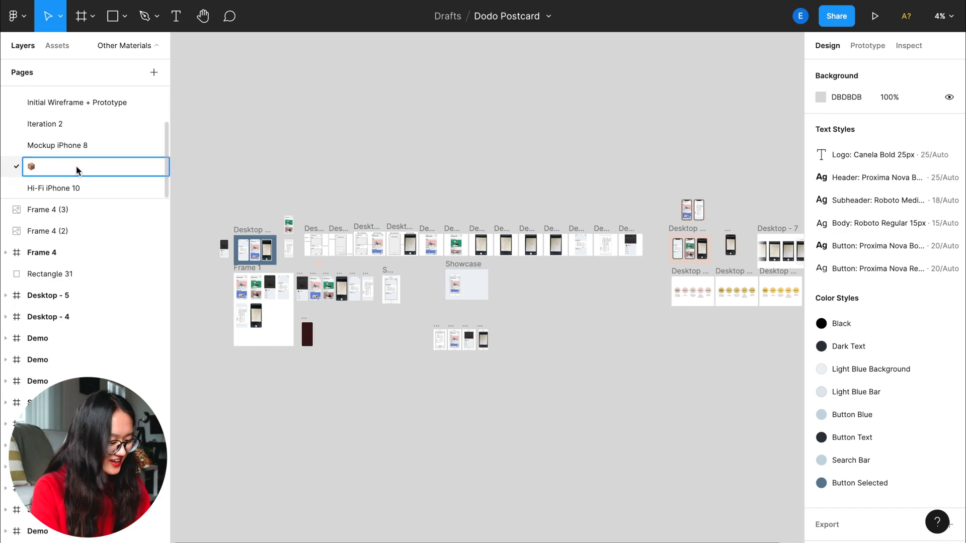
{"action": "type", "text": "Archive"}
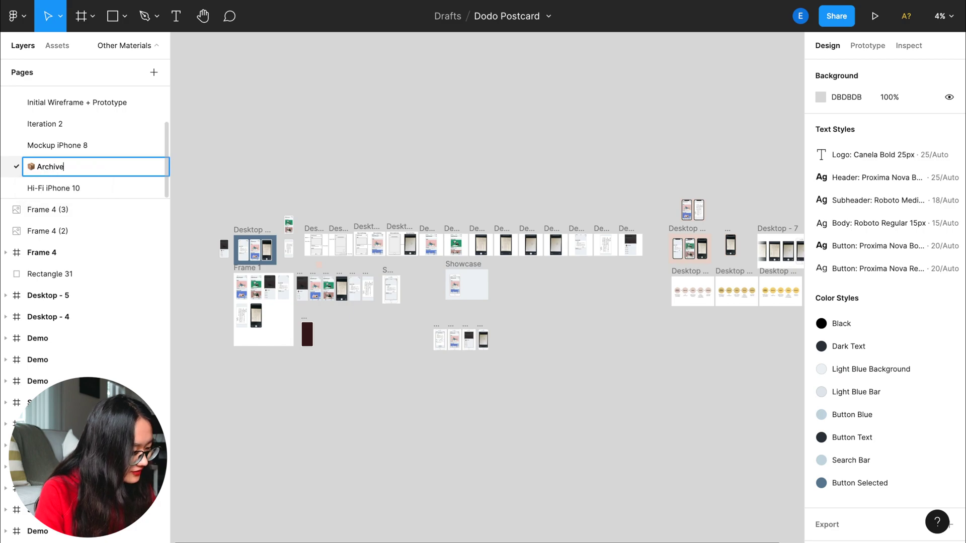
{"action": "key", "text": "Return"}
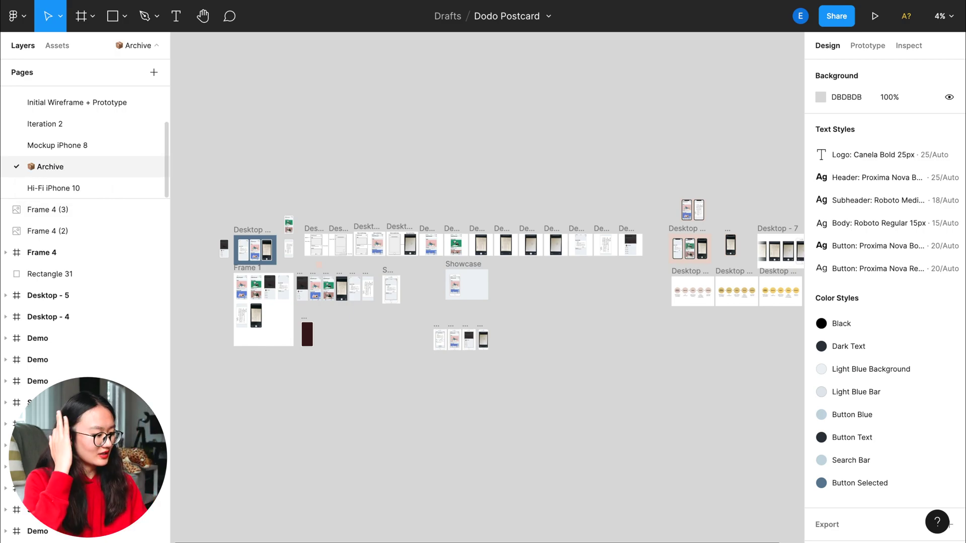
{"action": "left_click_drag", "start_coordinate": [100, 161], "coordinate": [93, 134]}
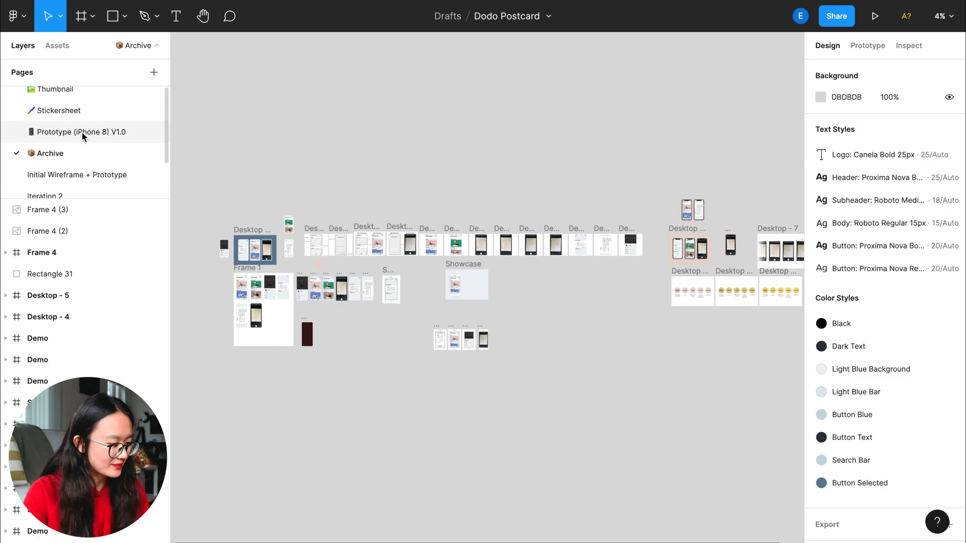
{"action": "left_click", "coordinate": [82, 131]}
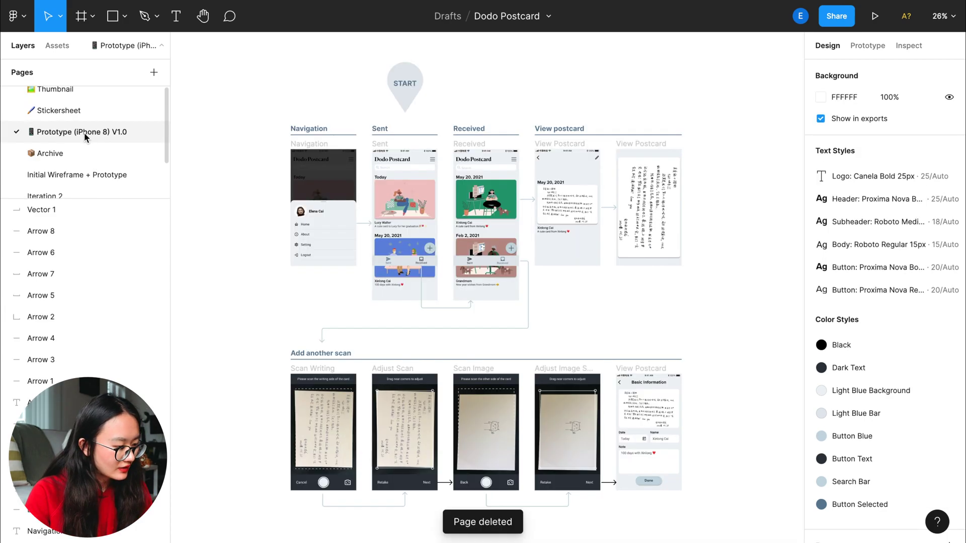
Step: Add a new page with a blank name
{"action": "left_click", "coordinate": [153, 73]}
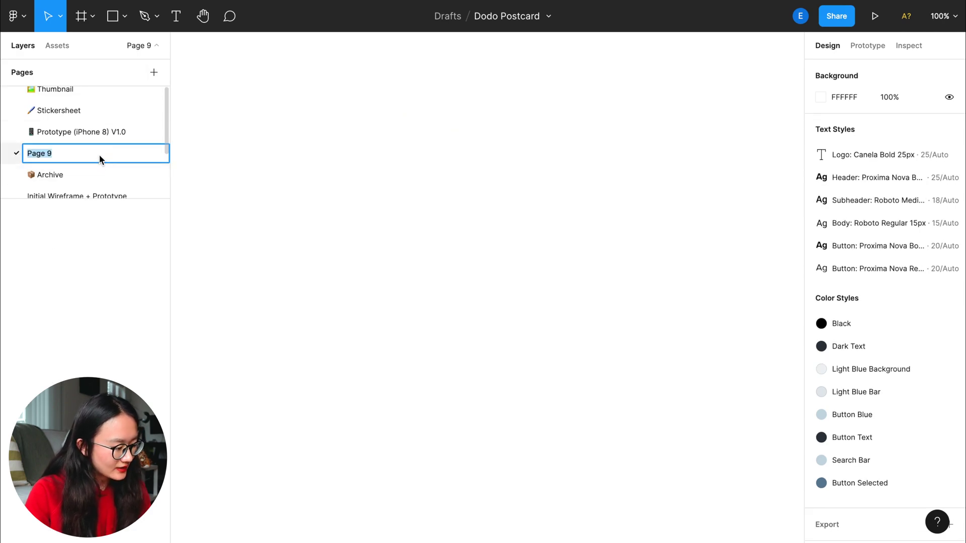
{"action": "key", "text": "BackSpace"}
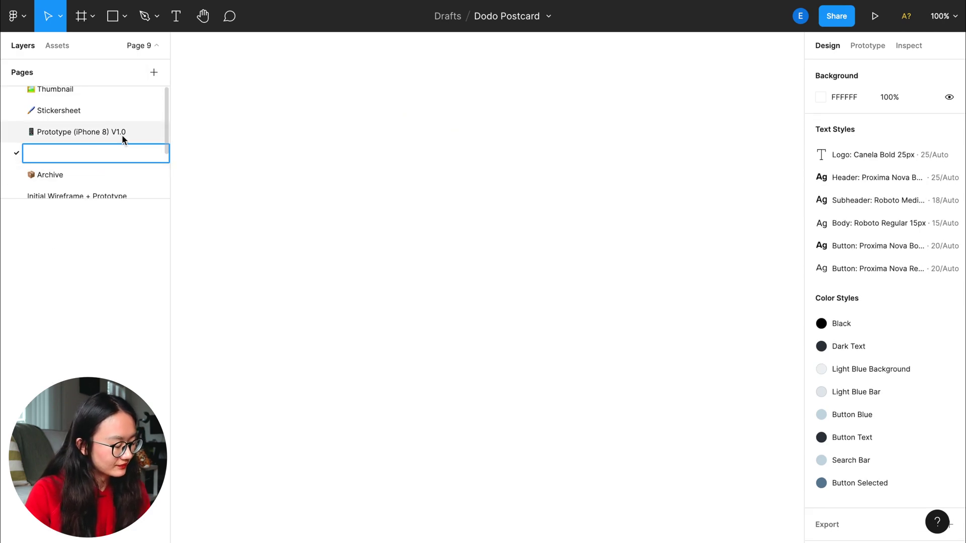
{"action": "key", "text": "Return"}
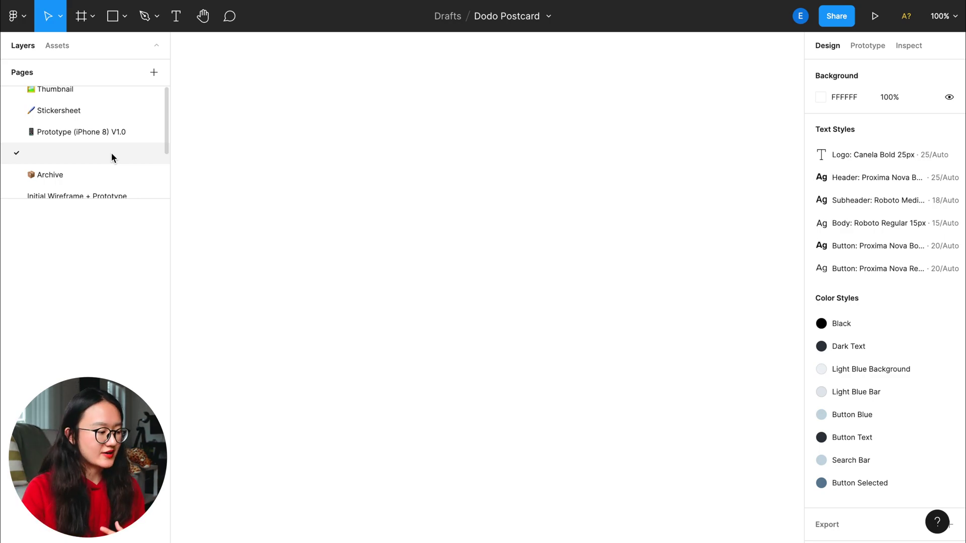
Step: Check the blank page below Prototype (iPhone 8) V1.0, then open the Archive page
{"action": "left_click", "coordinate": [112, 135]}
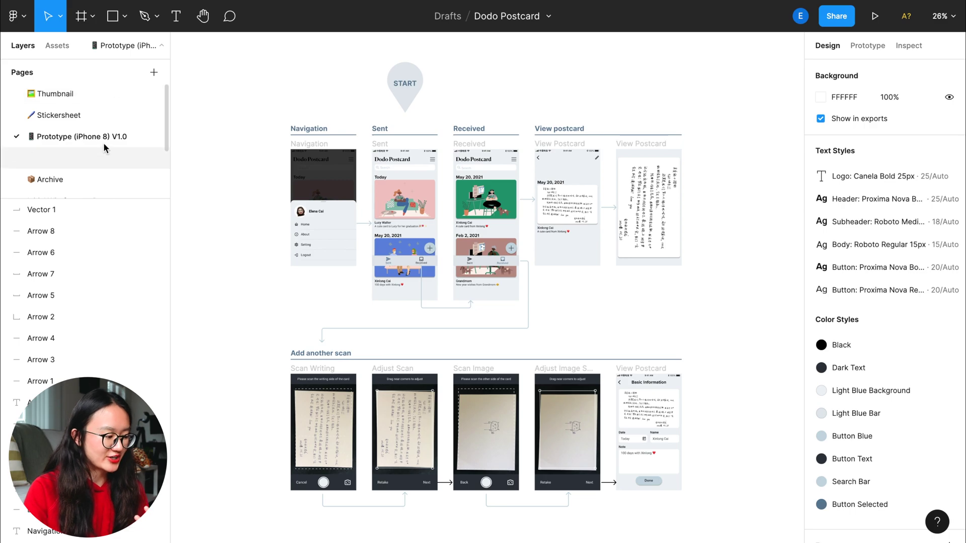
{"action": "left_click", "coordinate": [97, 155]}
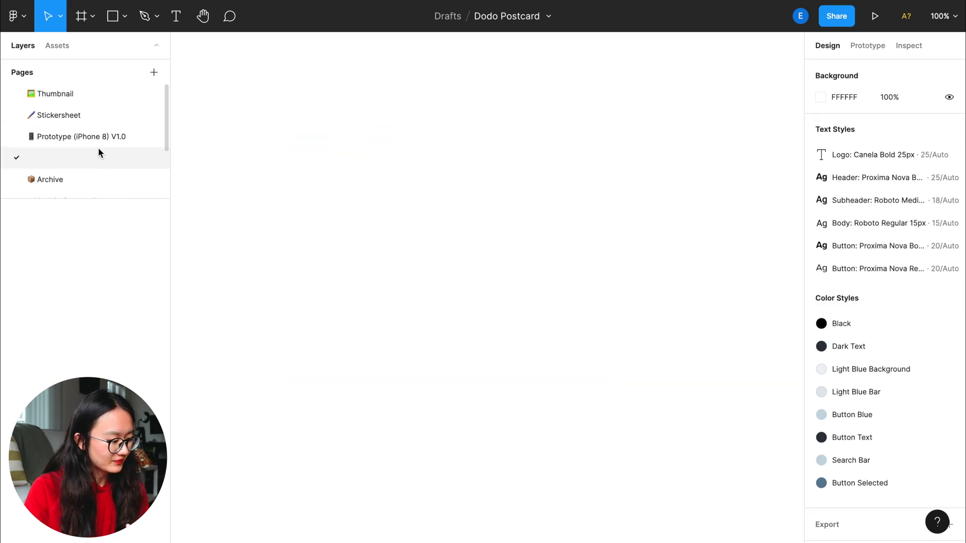
{"action": "scroll", "coordinate": [98, 148], "scroll_direction": "down", "scroll_amount": 2}
{"action": "scroll", "coordinate": [98, 147], "scroll_direction": "up", "scroll_amount": 2}
{"action": "left_click", "coordinate": [89, 140]}
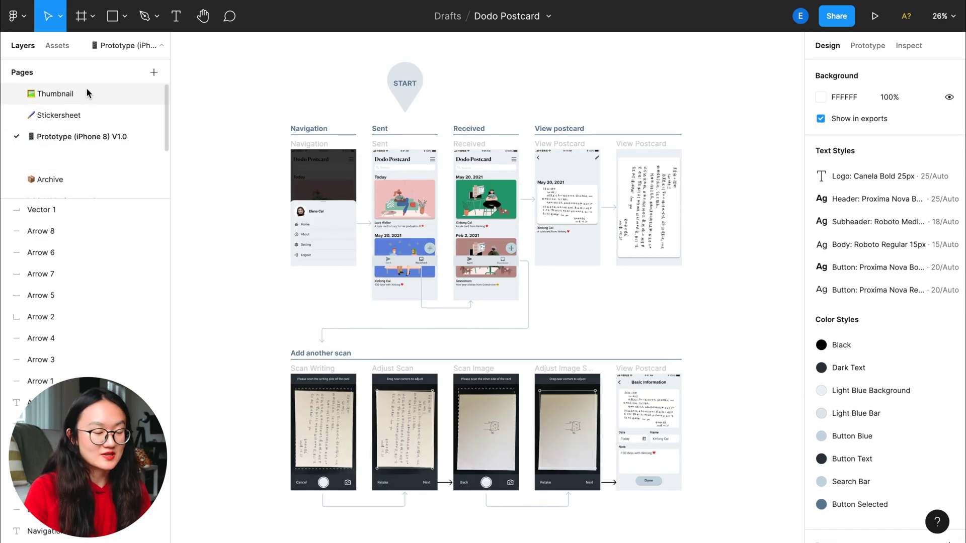
{"action": "scroll", "coordinate": [89, 142], "scroll_direction": "down", "scroll_amount": 2}
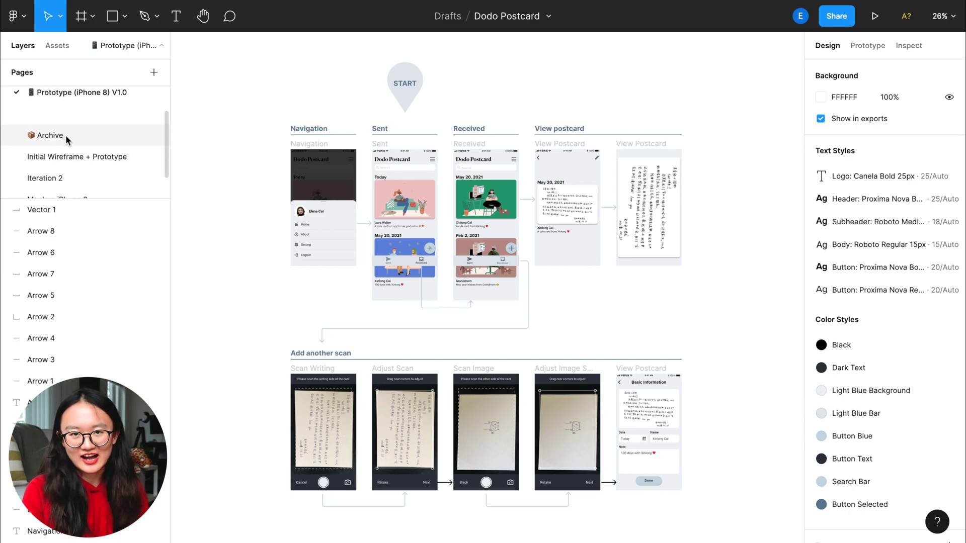
{"action": "left_click", "coordinate": [50, 135]}
{"action": "scroll", "coordinate": [420, 369], "scroll_direction": "down", "scroll_amount": 3}
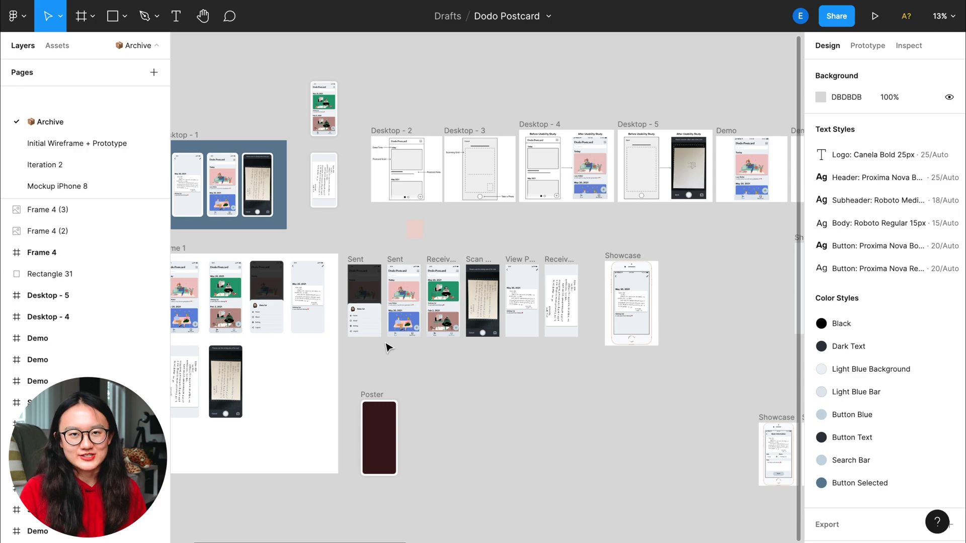
{"action": "scroll", "coordinate": [387, 347], "scroll_direction": "up", "scroll_amount": 3}
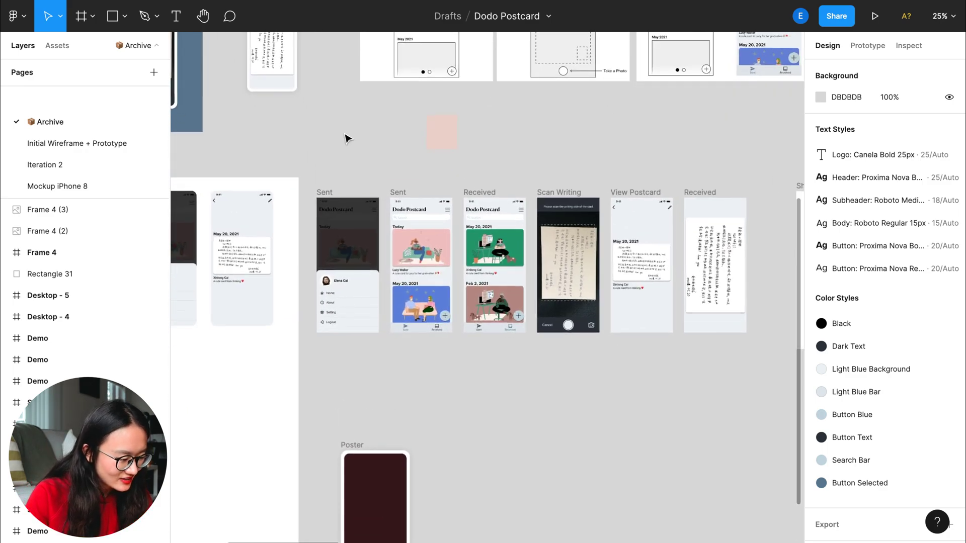
Step: Move the six screens from Sent to Received far above the other Archive frames
{"action": "left_click_drag", "start_coordinate": [313, 151], "coordinate": [758, 385]}
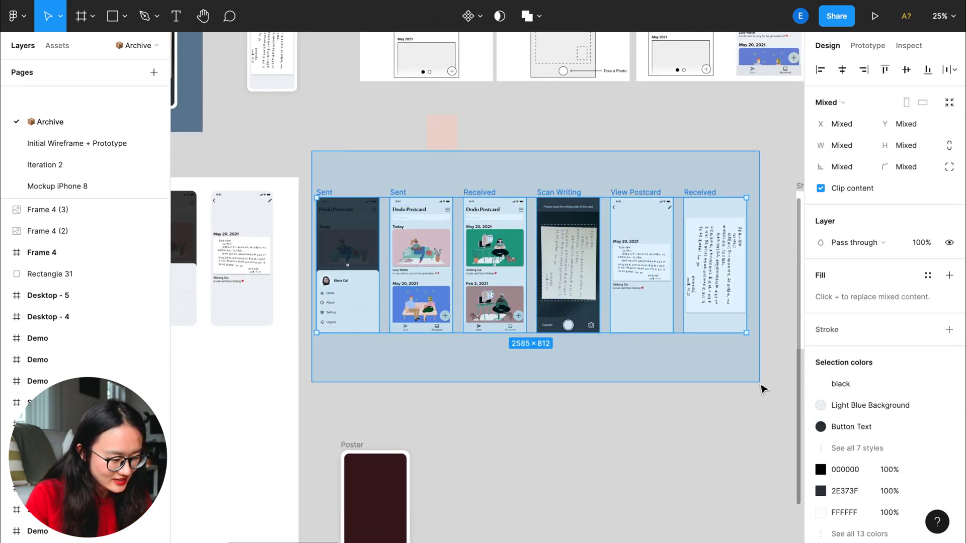
{"action": "scroll", "coordinate": [592, 256], "scroll_direction": "down", "scroll_amount": 3}
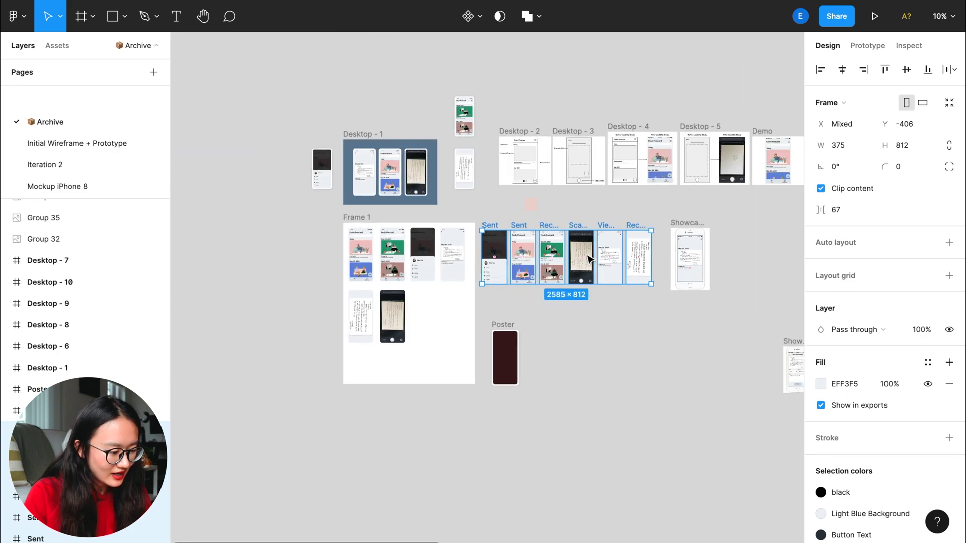
{"action": "left_click_drag", "start_coordinate": [574, 253], "coordinate": [465, 168]}
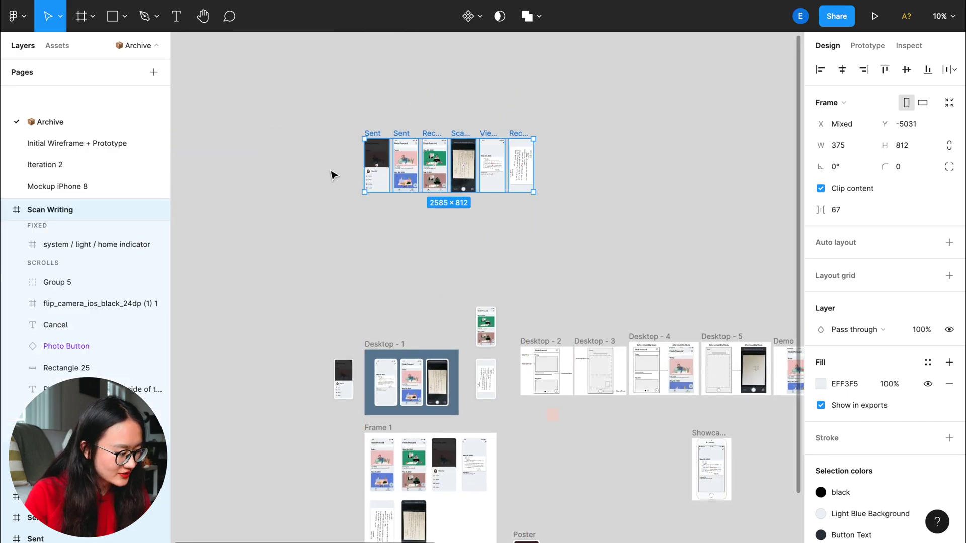
{"action": "left_click", "coordinate": [334, 173]}
{"action": "left_click_drag", "start_coordinate": [105, 91], "coordinate": [117, 151]}
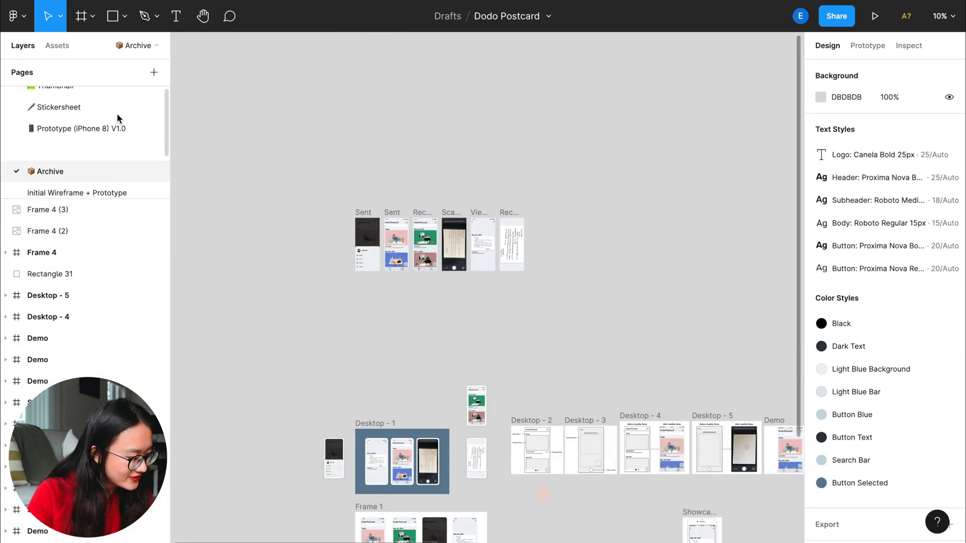
Step: Copy the Add another scan heading and line from Prototype onto Archive above the screens
{"action": "left_click", "coordinate": [75, 131]}
{"action": "left_click_drag", "start_coordinate": [277, 356], "coordinate": [718, 367]}
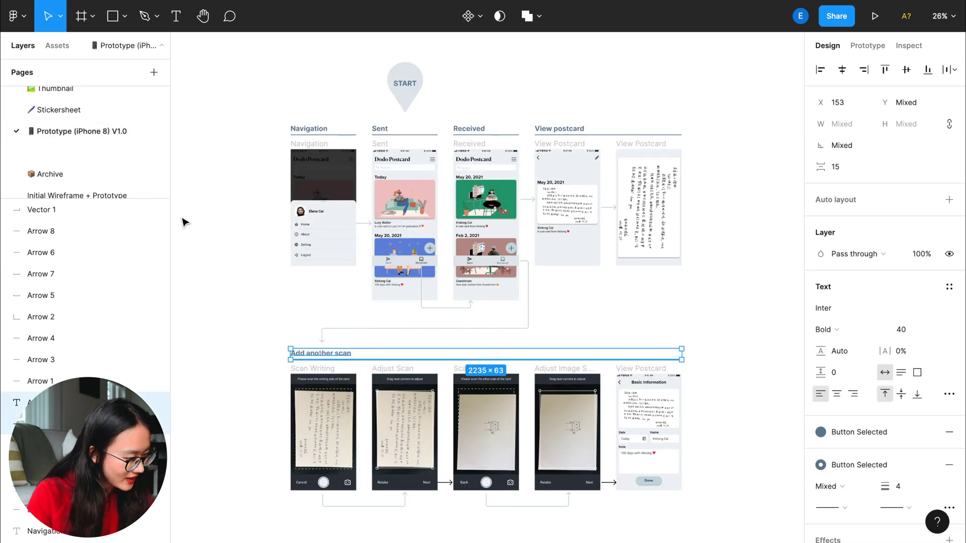
{"action": "left_click", "coordinate": [50, 174]}
{"action": "scroll", "coordinate": [404, 176], "scroll_direction": "up", "scroll_amount": 3}
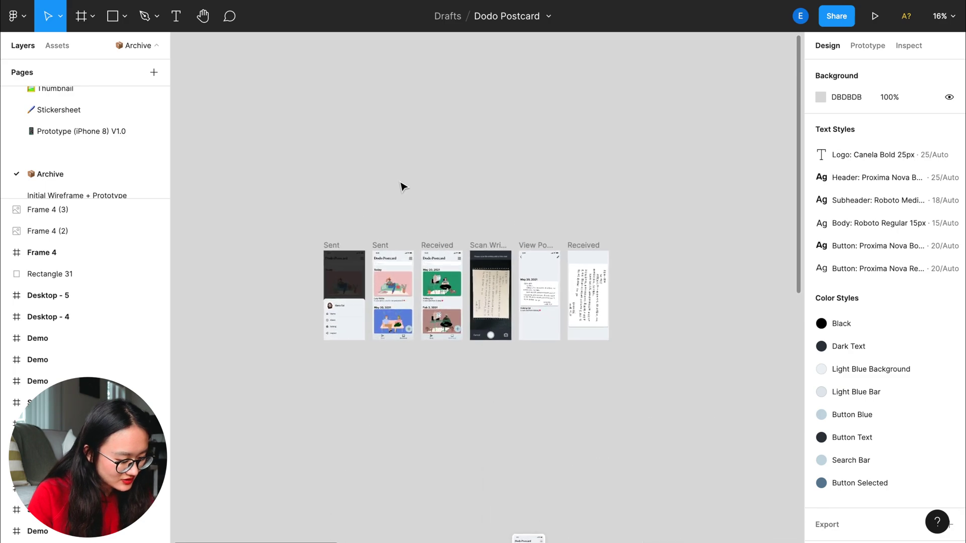
{"action": "key", "text": "ctrl+v"}
{"action": "scroll", "coordinate": [403, 196], "scroll_direction": "up", "scroll_amount": 4}
{"action": "left_click_drag", "start_coordinate": [377, 287], "coordinate": [308, 191]}
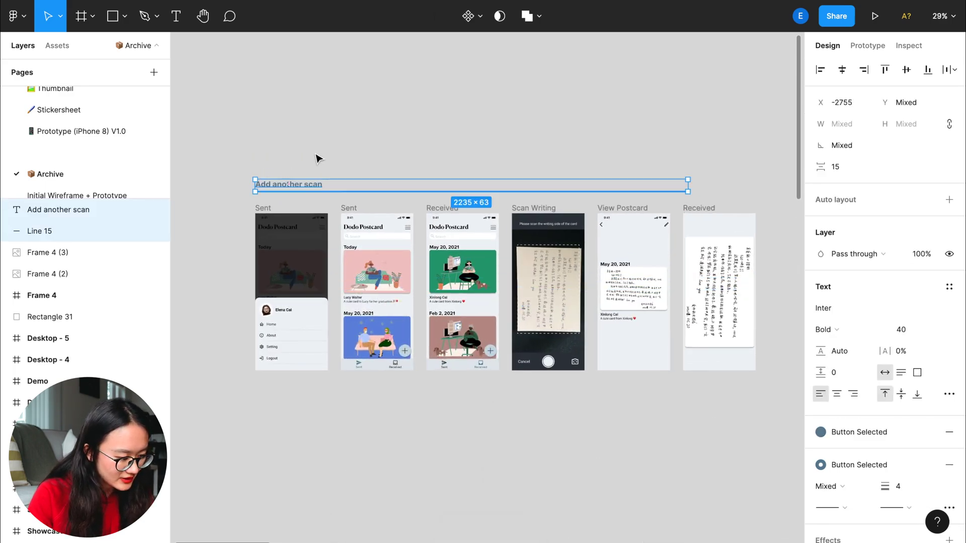
Step: Stretch the divider line across all six archived screens
{"action": "left_click", "coordinate": [562, 195]}
{"action": "left_click", "coordinate": [688, 194]}
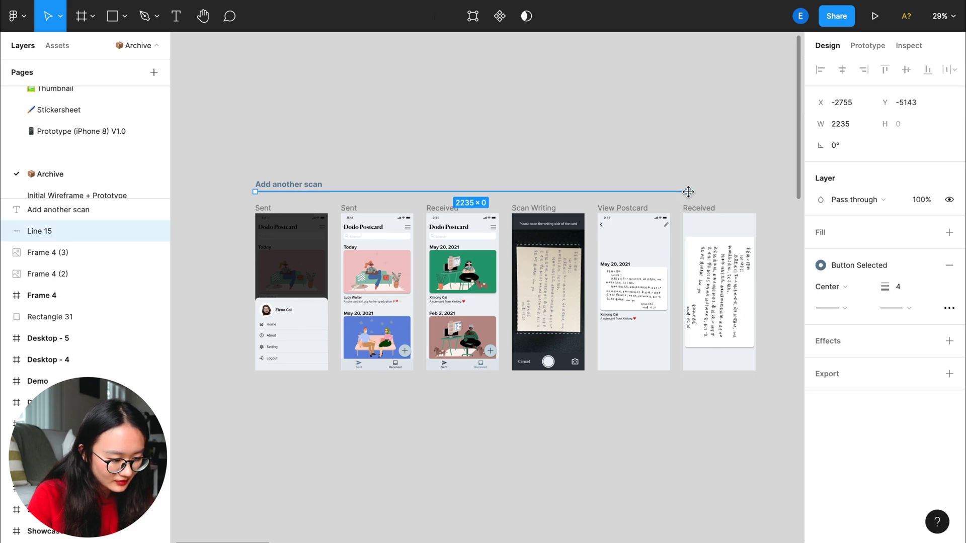
{"action": "left_click_drag", "start_coordinate": [688, 190], "coordinate": [753, 190]}
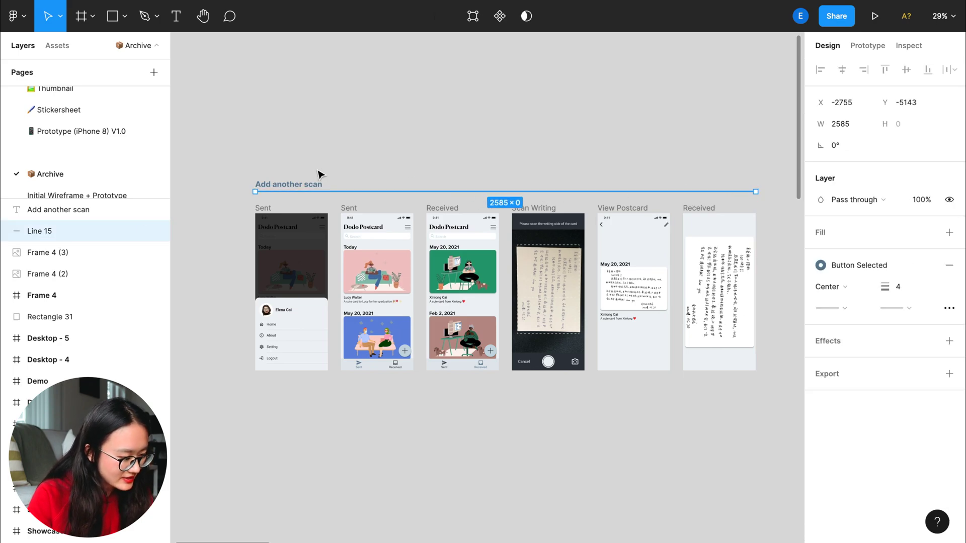
Step: Retype the heading as 'Prototype Last Edited May 2, 2020' and place a duplicate below the screens
{"action": "left_click", "coordinate": [295, 183]}
{"action": "type", "text": "Prototype Last Edit"}
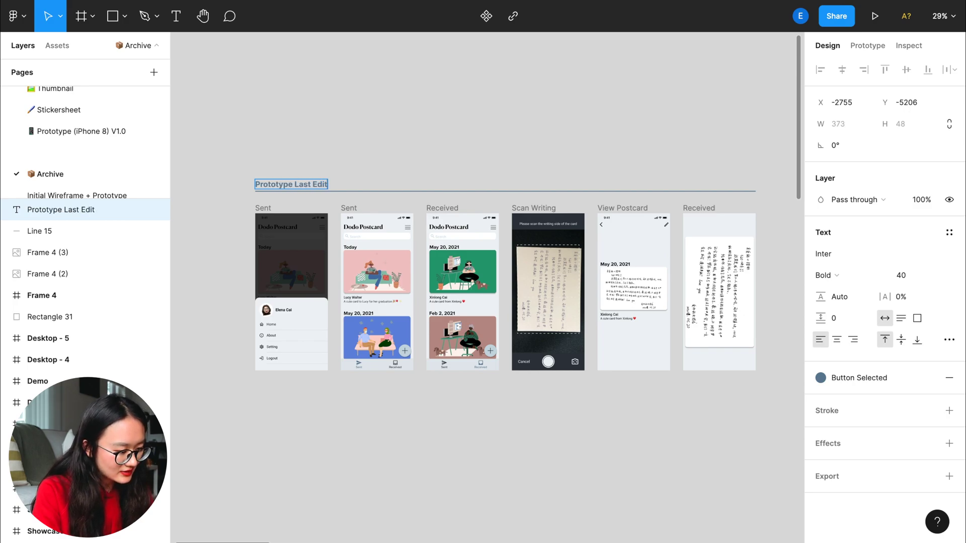
{"action": "type", "text": "ed May 2, 2020"}
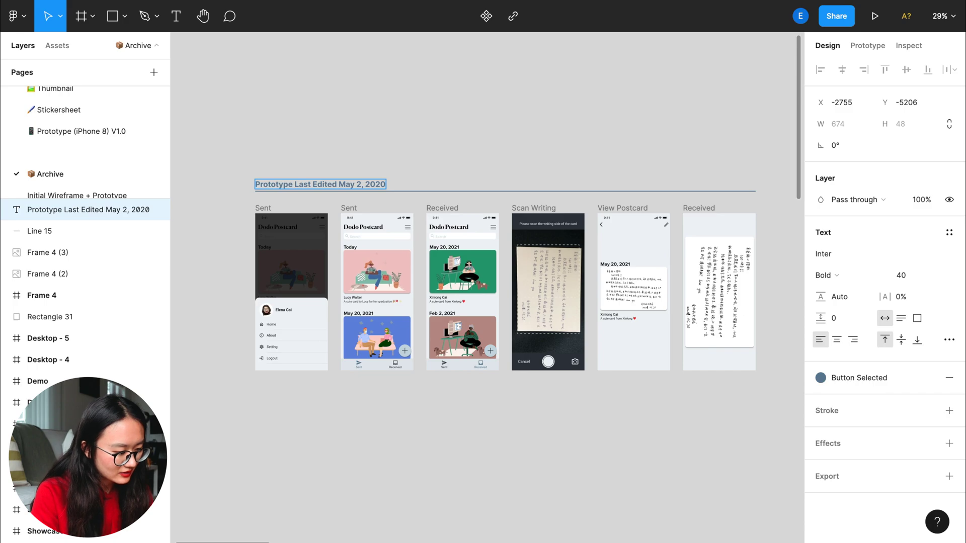
{"action": "key", "text": "ctrl+c"}
{"action": "key", "text": "ctrl+v"}
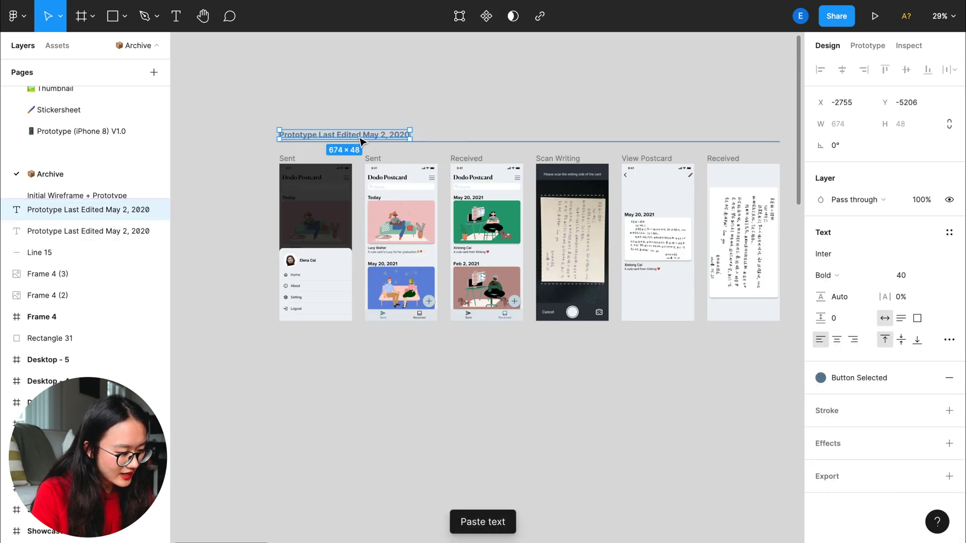
{"action": "left_click_drag", "start_coordinate": [360, 144], "coordinate": [361, 364]}
Step: Replace the duplicated text with a 'Notes' heading, a bullet, and an empty second bullet
{"action": "double_click", "coordinate": [360, 361]}
{"action": "key", "text": "ctrl+a"}
{"action": "type", "text": "Notes"}
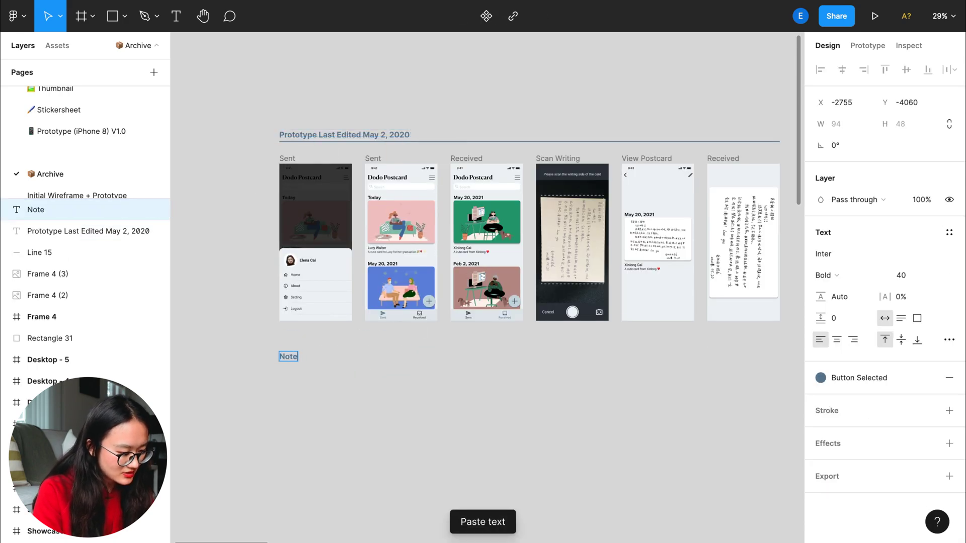
{"action": "key", "text": "Return"}
{"action": "type", "text": "- Th"}
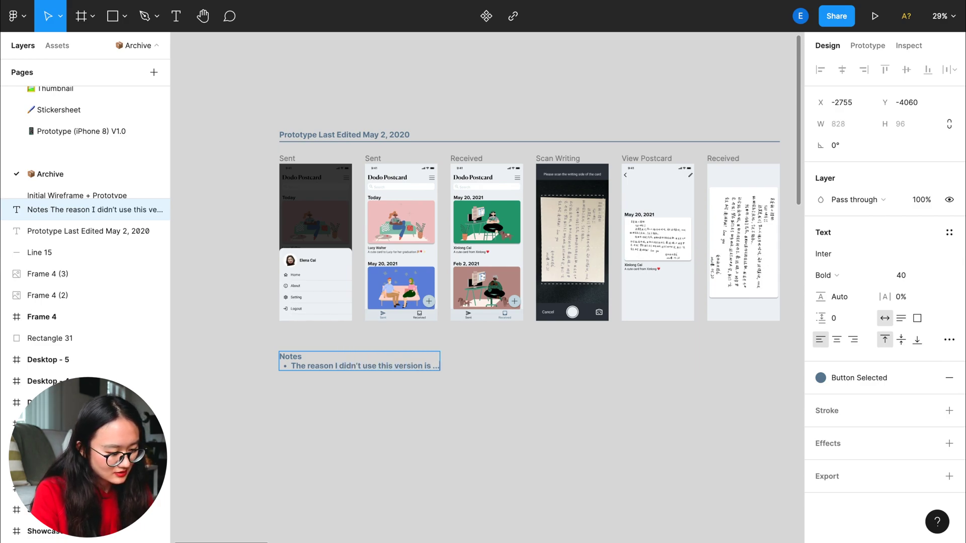
{"action": "key", "text": "Return"}
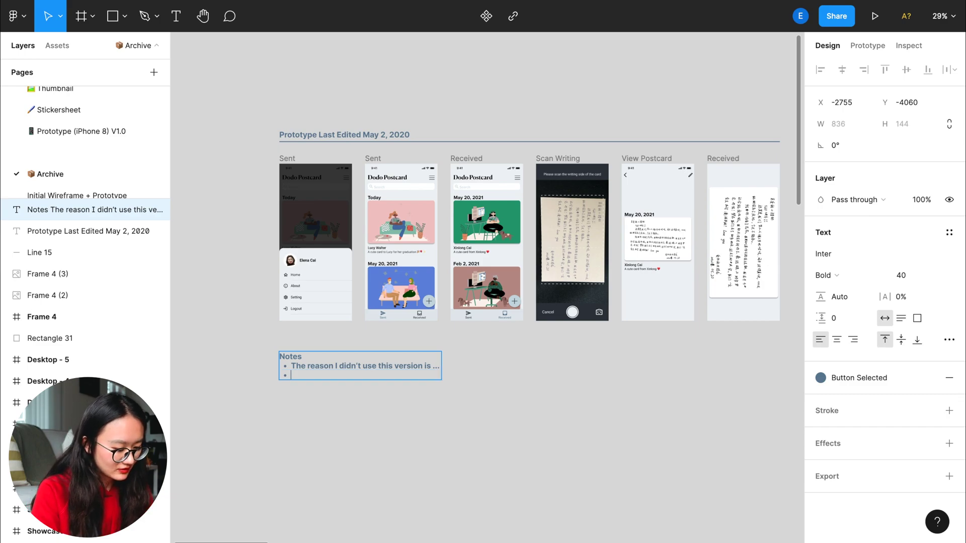
{"action": "type", "text": "..."}
Step: Set the notes text box to a smaller font size and deselect it
{"action": "key", "text": "Escape"}
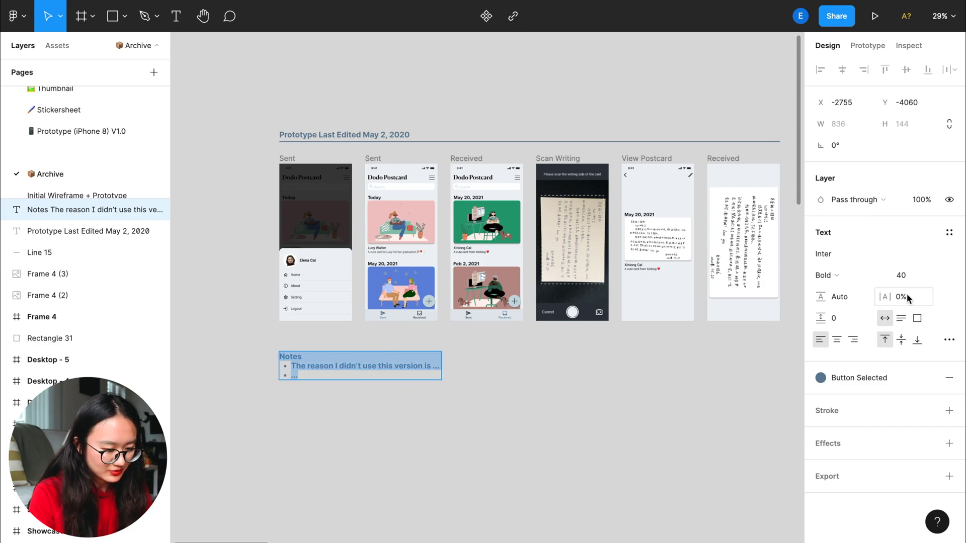
{"action": "left_click", "coordinate": [904, 275]}
{"action": "type", "text": "32"}
{"action": "key", "text": "Return"}
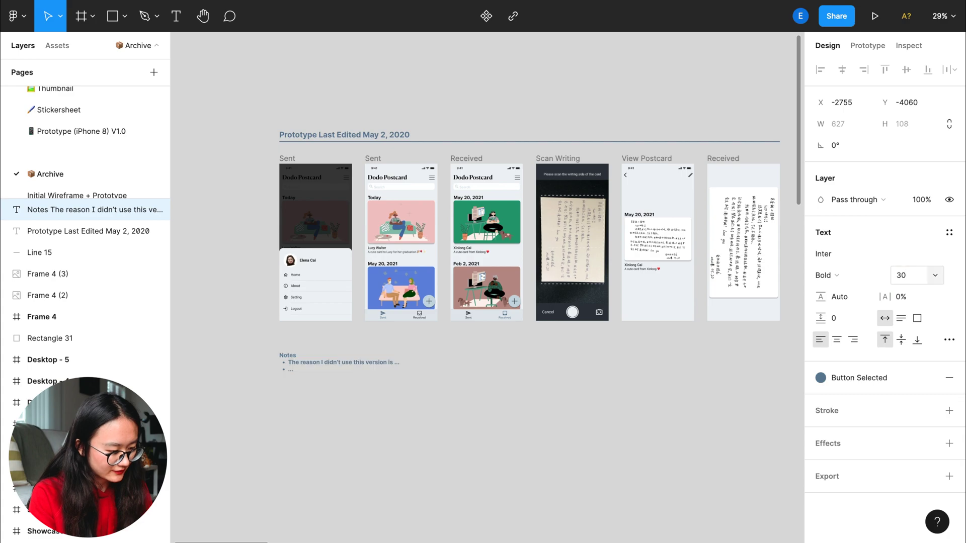
{"action": "left_click", "coordinate": [512, 440]}
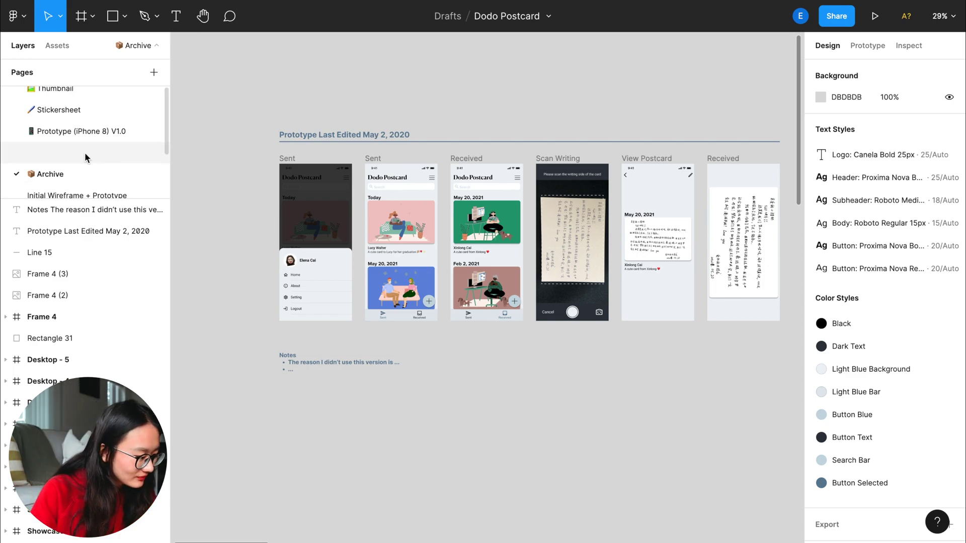
Step: Review the Initial Wireframe + Prototype page, briefly checking the Archive page
{"action": "left_click", "coordinate": [76, 195]}
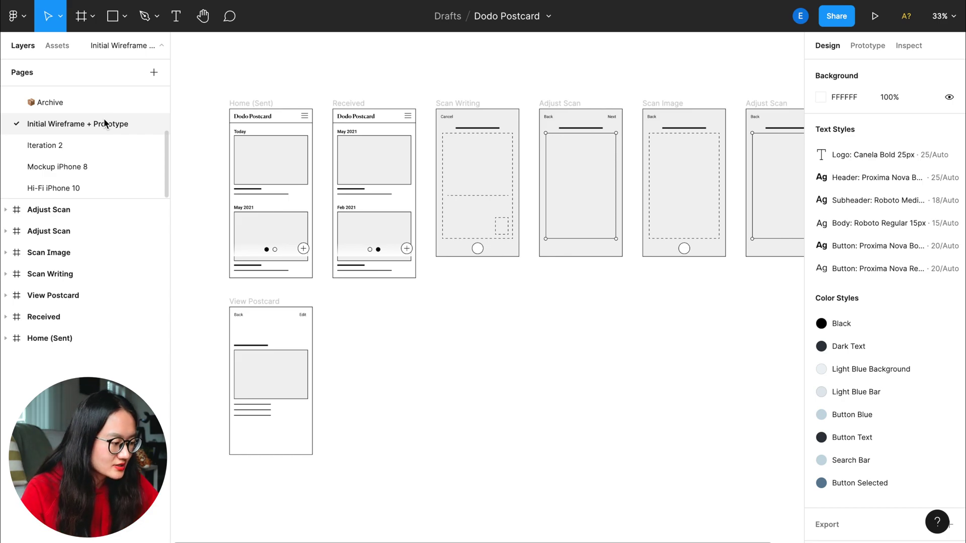
{"action": "left_click", "coordinate": [86, 101]}
{"action": "left_click", "coordinate": [92, 124]}
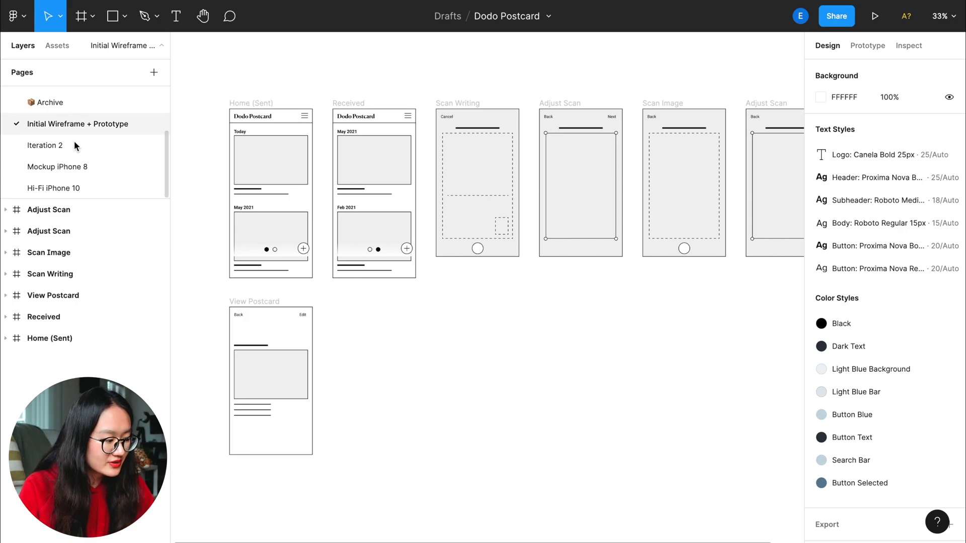
{"action": "left_click", "coordinate": [85, 209]}
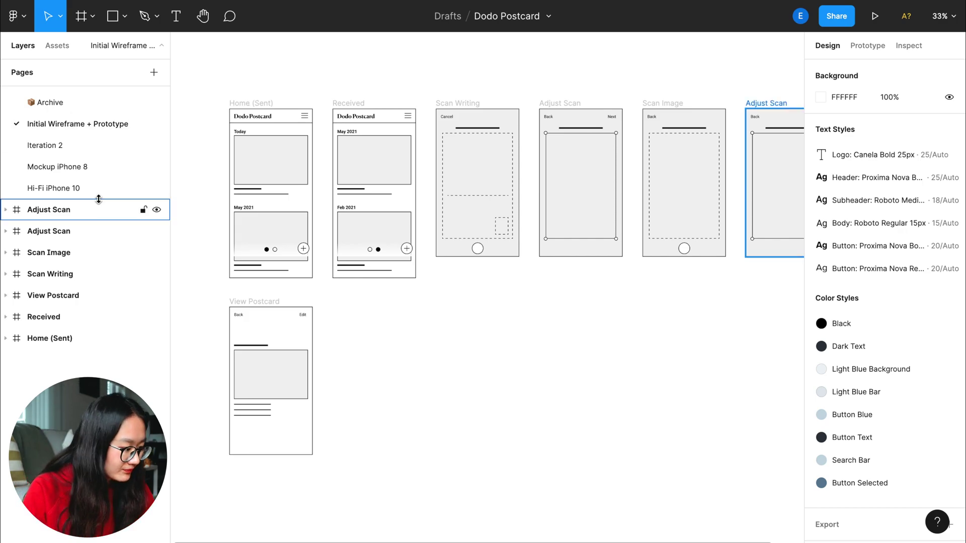
{"action": "key", "text": "Escape"}
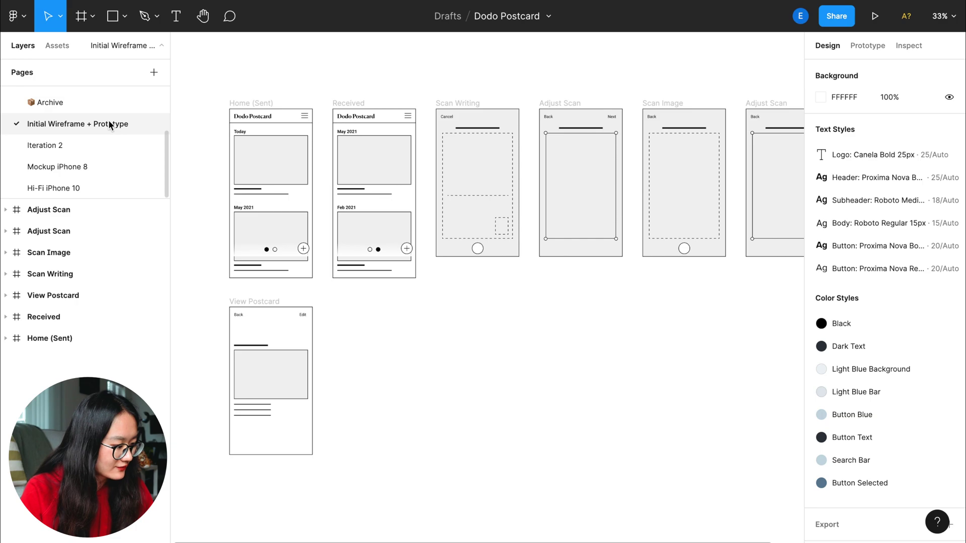
Step: Rename the page '→ Lo-Fi Prototype V1.0', move it to the list bottom, then open Iteration 2
{"action": "double_click", "coordinate": [114, 124]}
{"action": "type", "text": "Lo-Fi Prototype V1.0"}
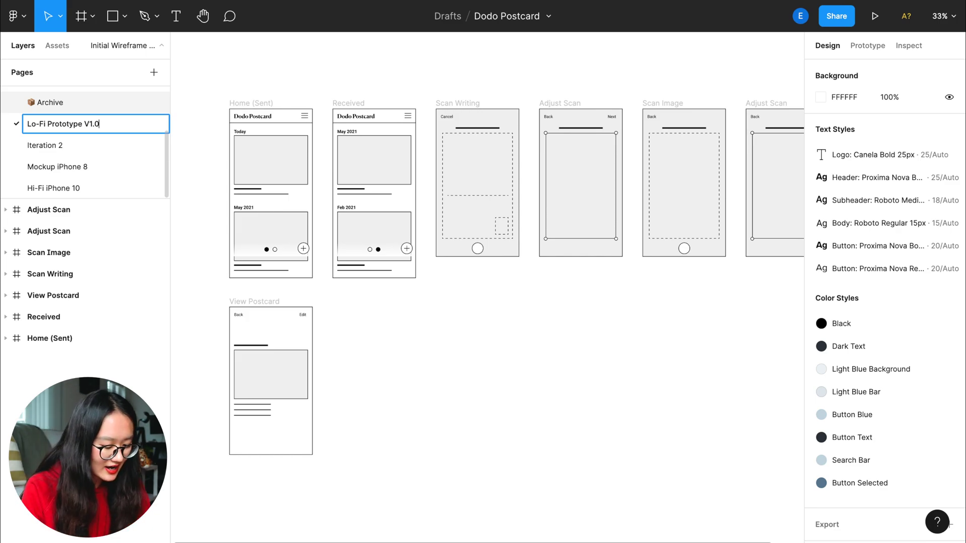
{"action": "key", "text": "Home"}
{"action": "type", "text": "->"}
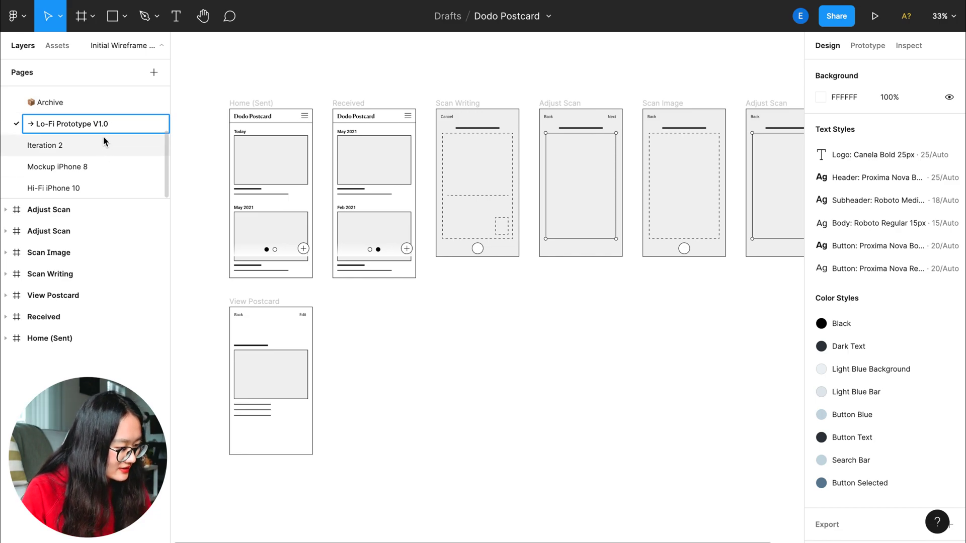
{"action": "key", "text": "Return"}
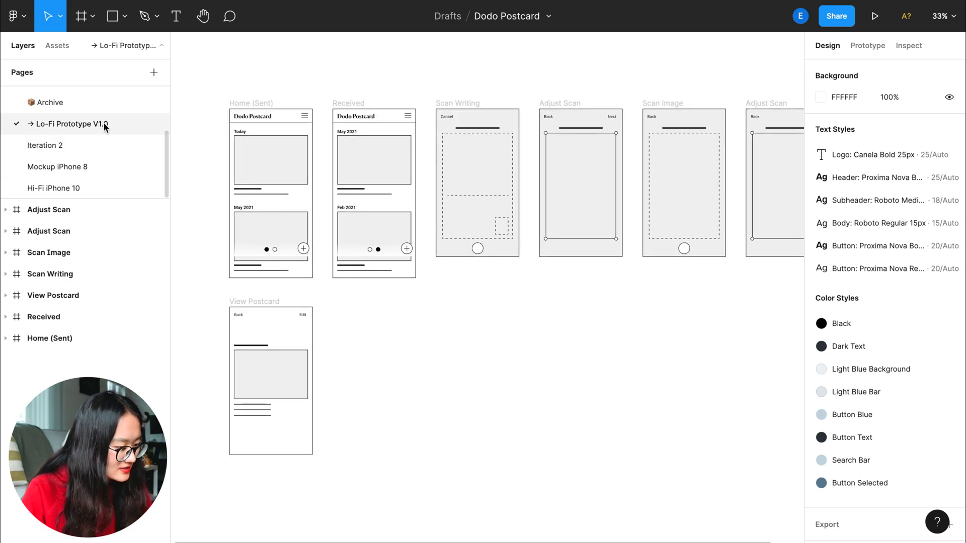
{"action": "left_click_drag", "start_coordinate": [104, 127], "coordinate": [101, 189]}
{"action": "left_click", "coordinate": [98, 144]}
Step: Move Iteration 2 below Hi-Fi iPhone 10 and rename it → Lo-Fi Prototype V2.0
{"action": "left_click_drag", "start_coordinate": [98, 126], "coordinate": [84, 175]}
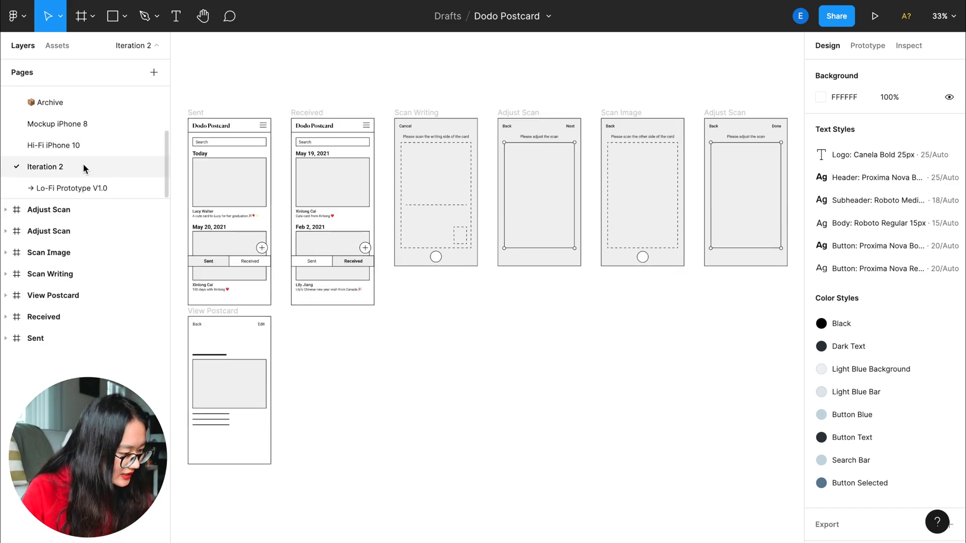
{"action": "double_click", "coordinate": [83, 164]}
{"action": "type", "text": "-Fi Prototype V2.0"}
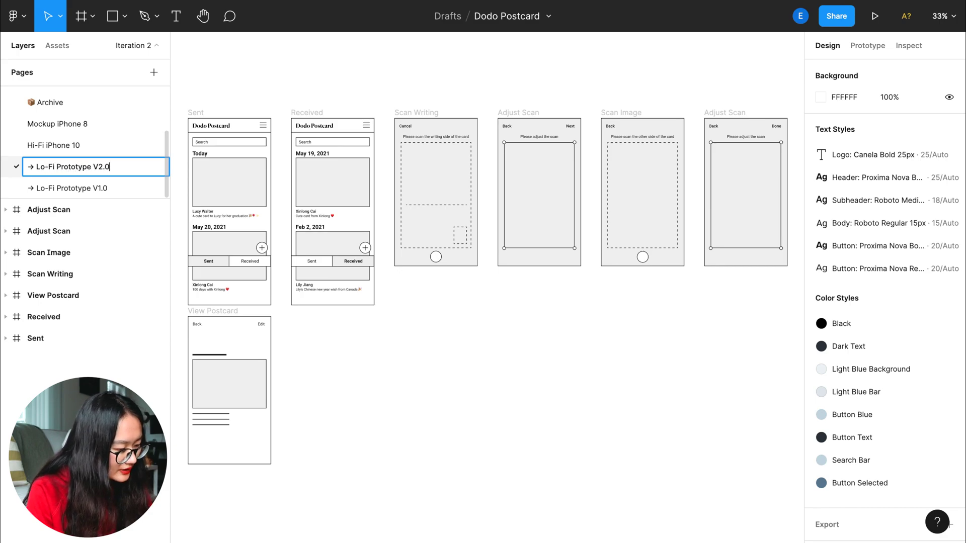
{"action": "key", "text": "Return"}
Step: Rename Mockup iPhone 8 → Mockup V1.0 and Hi-Fi iPhone 10 → Mockup V1.0 (iPhone 10)
{"action": "left_click", "coordinate": [90, 124]}
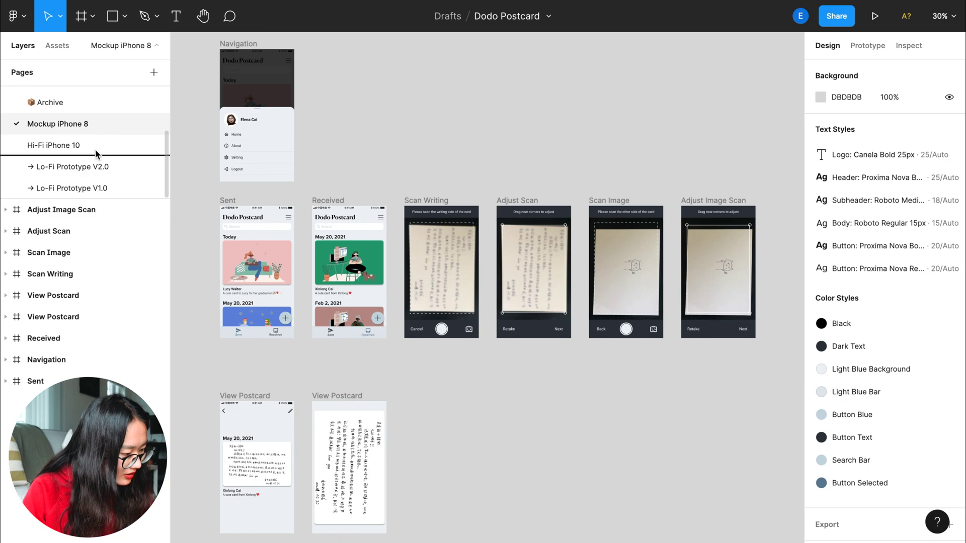
{"action": "left_click_drag", "start_coordinate": [90, 126], "coordinate": [83, 151]}
{"action": "double_click", "coordinate": [77, 148]}
{"action": "type", "text": "-> M"}
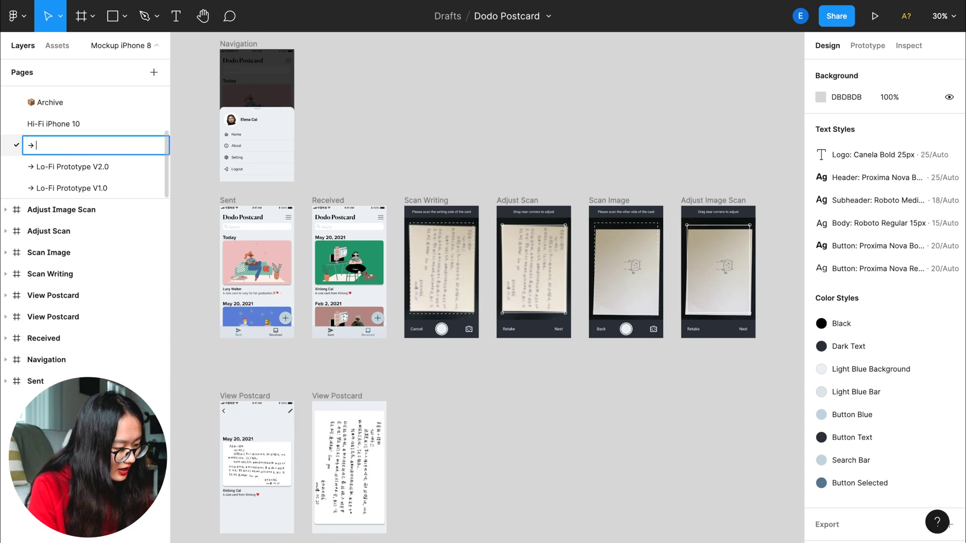
{"action": "type", "text": "ockup V1.9"}
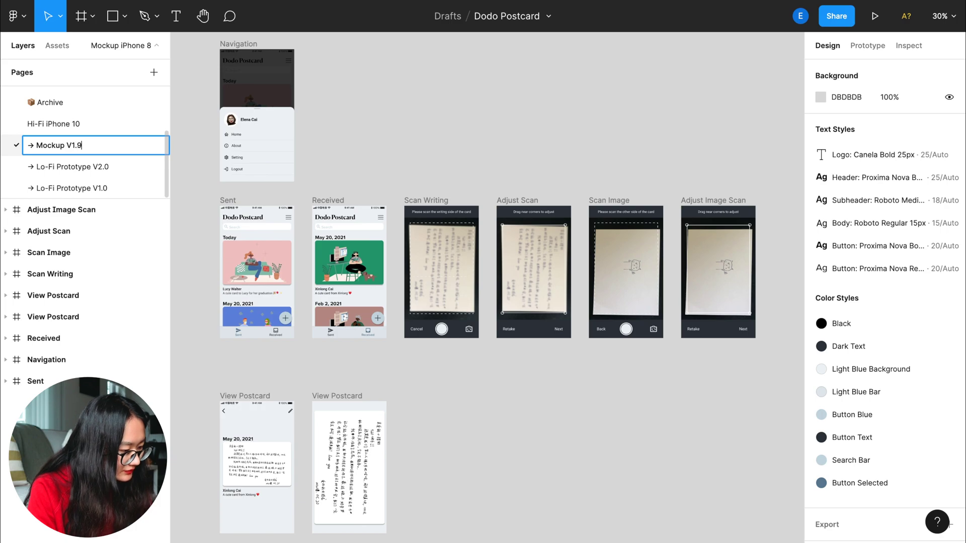
{"action": "type", "text": "V1.0"}
{"action": "key", "text": "Return"}
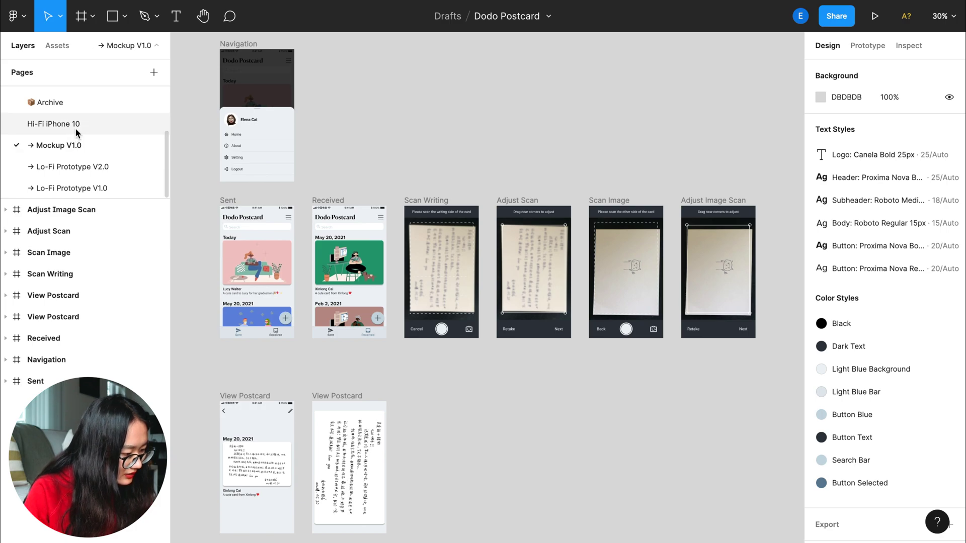
{"action": "left_click", "coordinate": [77, 124]}
{"action": "double_click", "coordinate": [76, 126]}
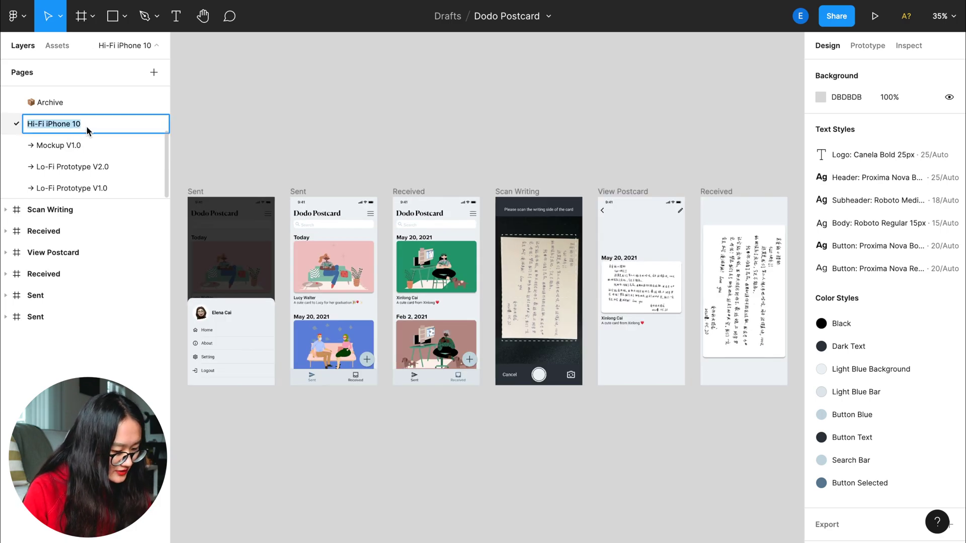
{"action": "type", "text": "->"}
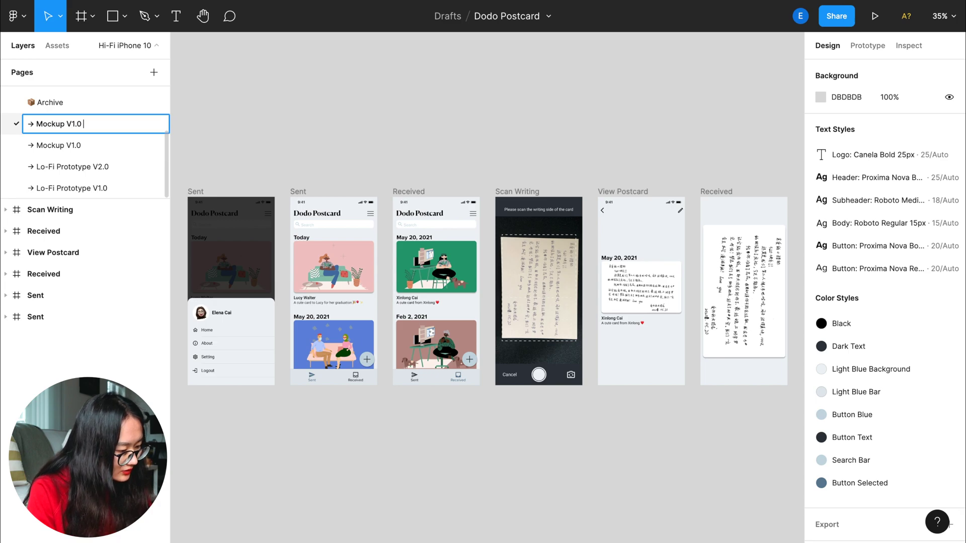
{"action": "type", "text": " (l"}
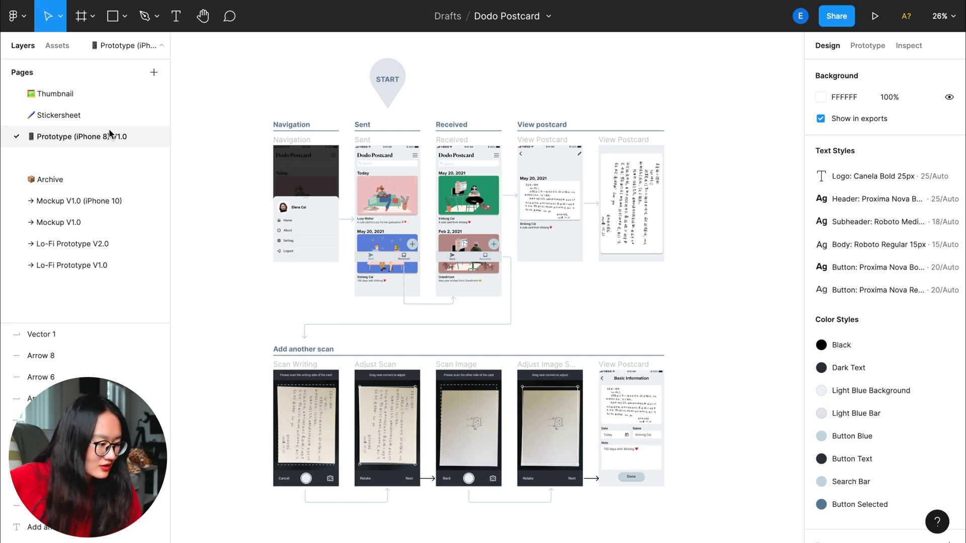
Step: Add an empty Sandbox page below the divider, above Archive
{"action": "left_click", "coordinate": [70, 159]}
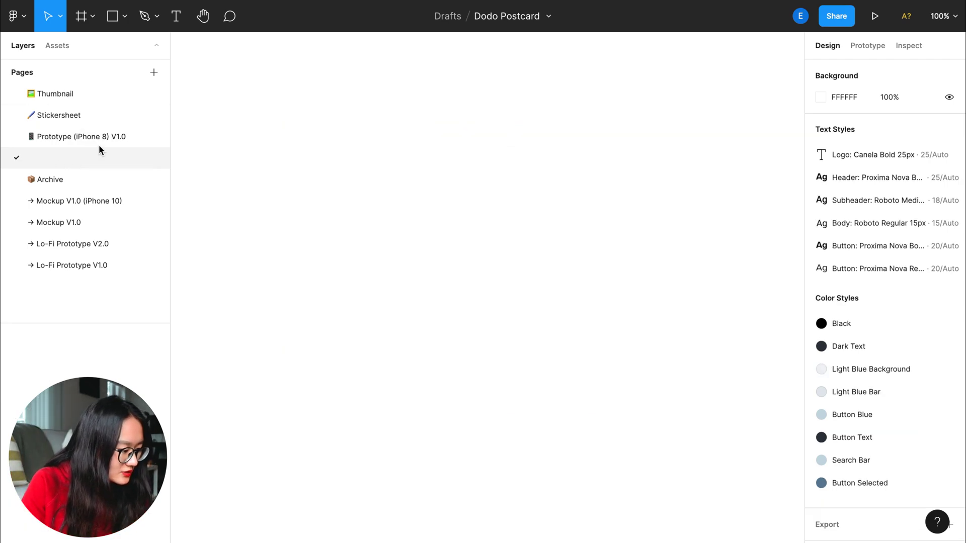
{"action": "left_click", "coordinate": [154, 71]}
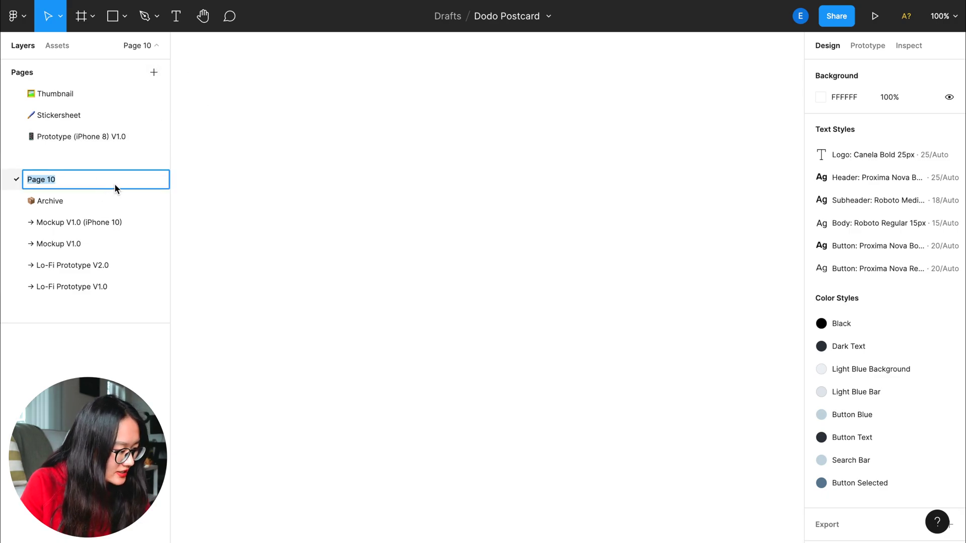
{"action": "type", "text": "Sandbox"}
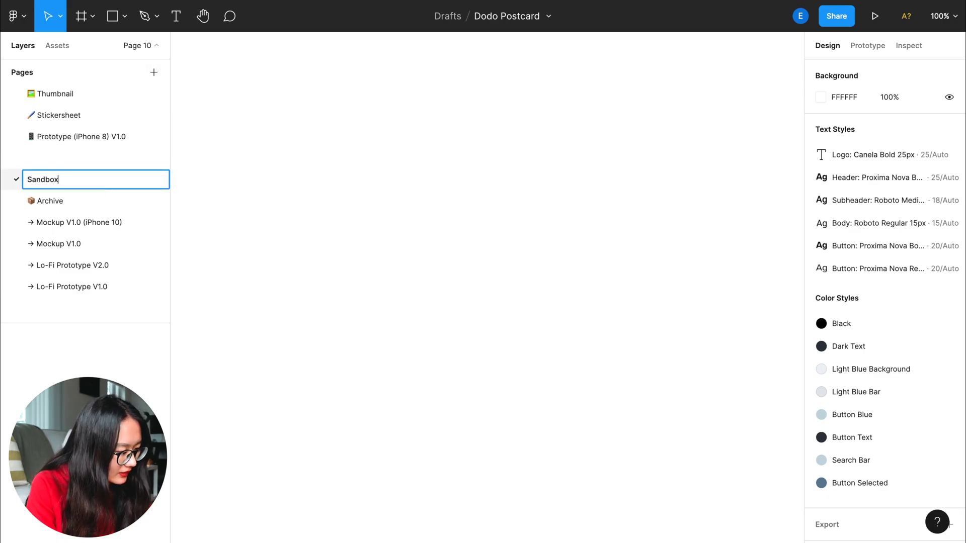
{"action": "key", "text": "Return"}
{"action": "key", "text": "super+Tab"}
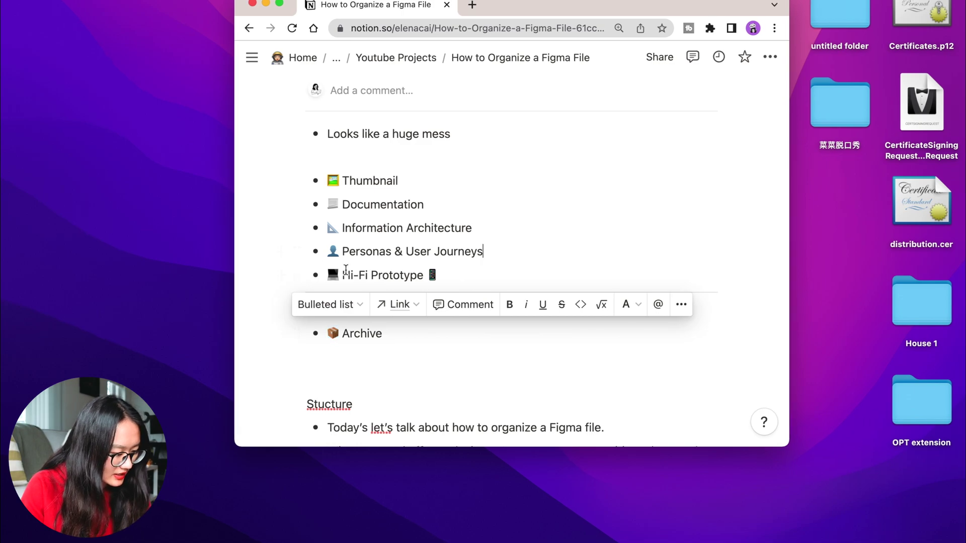
{"action": "left_click", "coordinate": [344, 310]}
Step: Copy the beach emoji from the notes and put it before the Sandbox page name
{"action": "double_click", "coordinate": [347, 309]}
{"action": "key", "text": "super+Tab"}
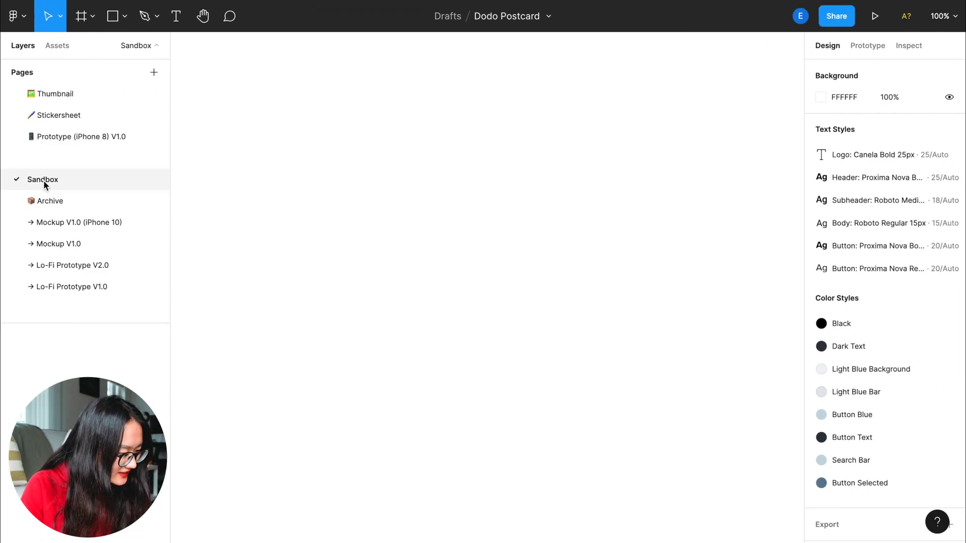
{"action": "double_click", "coordinate": [43, 180]}
{"action": "key", "text": "Left"}
{"action": "key", "text": "super+v"}
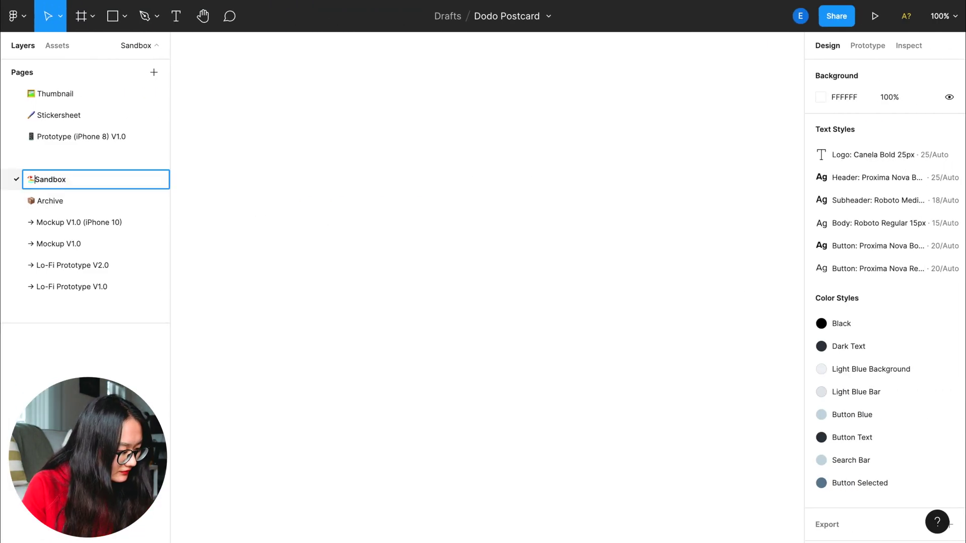
{"action": "key", "text": "Return"}
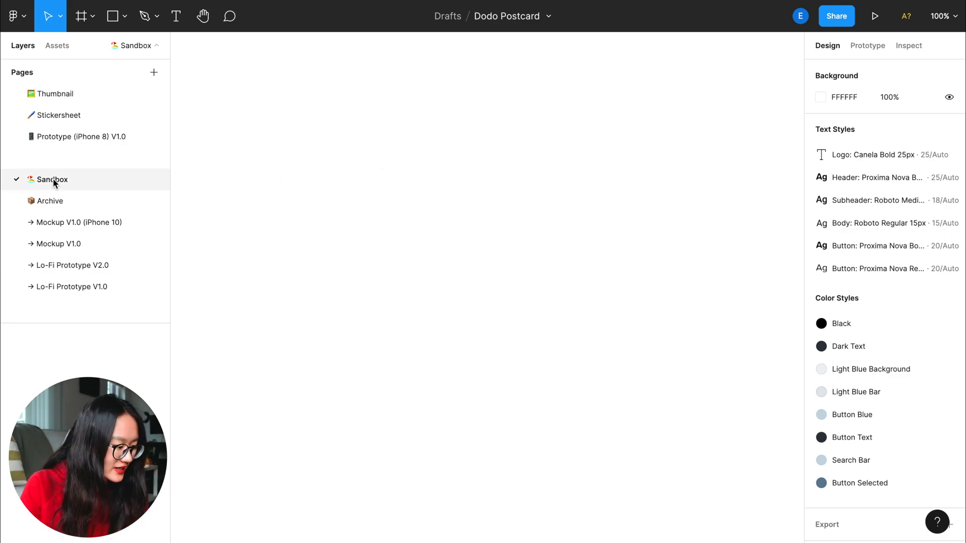
{"action": "left_click", "coordinate": [80, 138]}
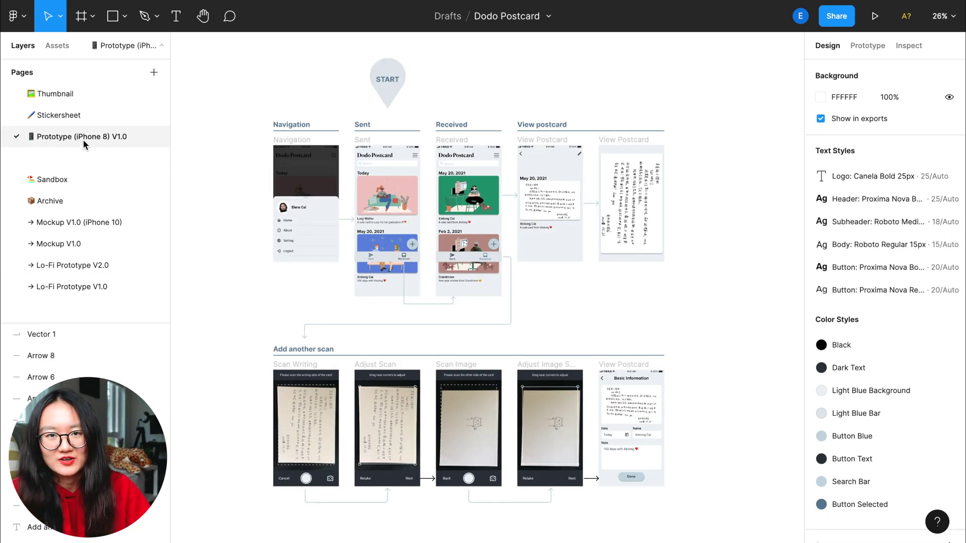
{"action": "left_click", "coordinate": [52, 180]}
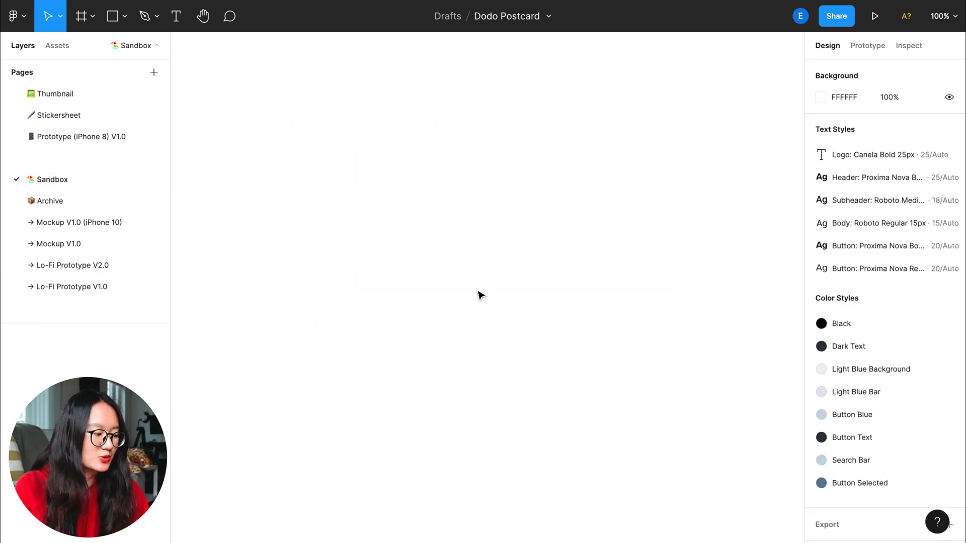